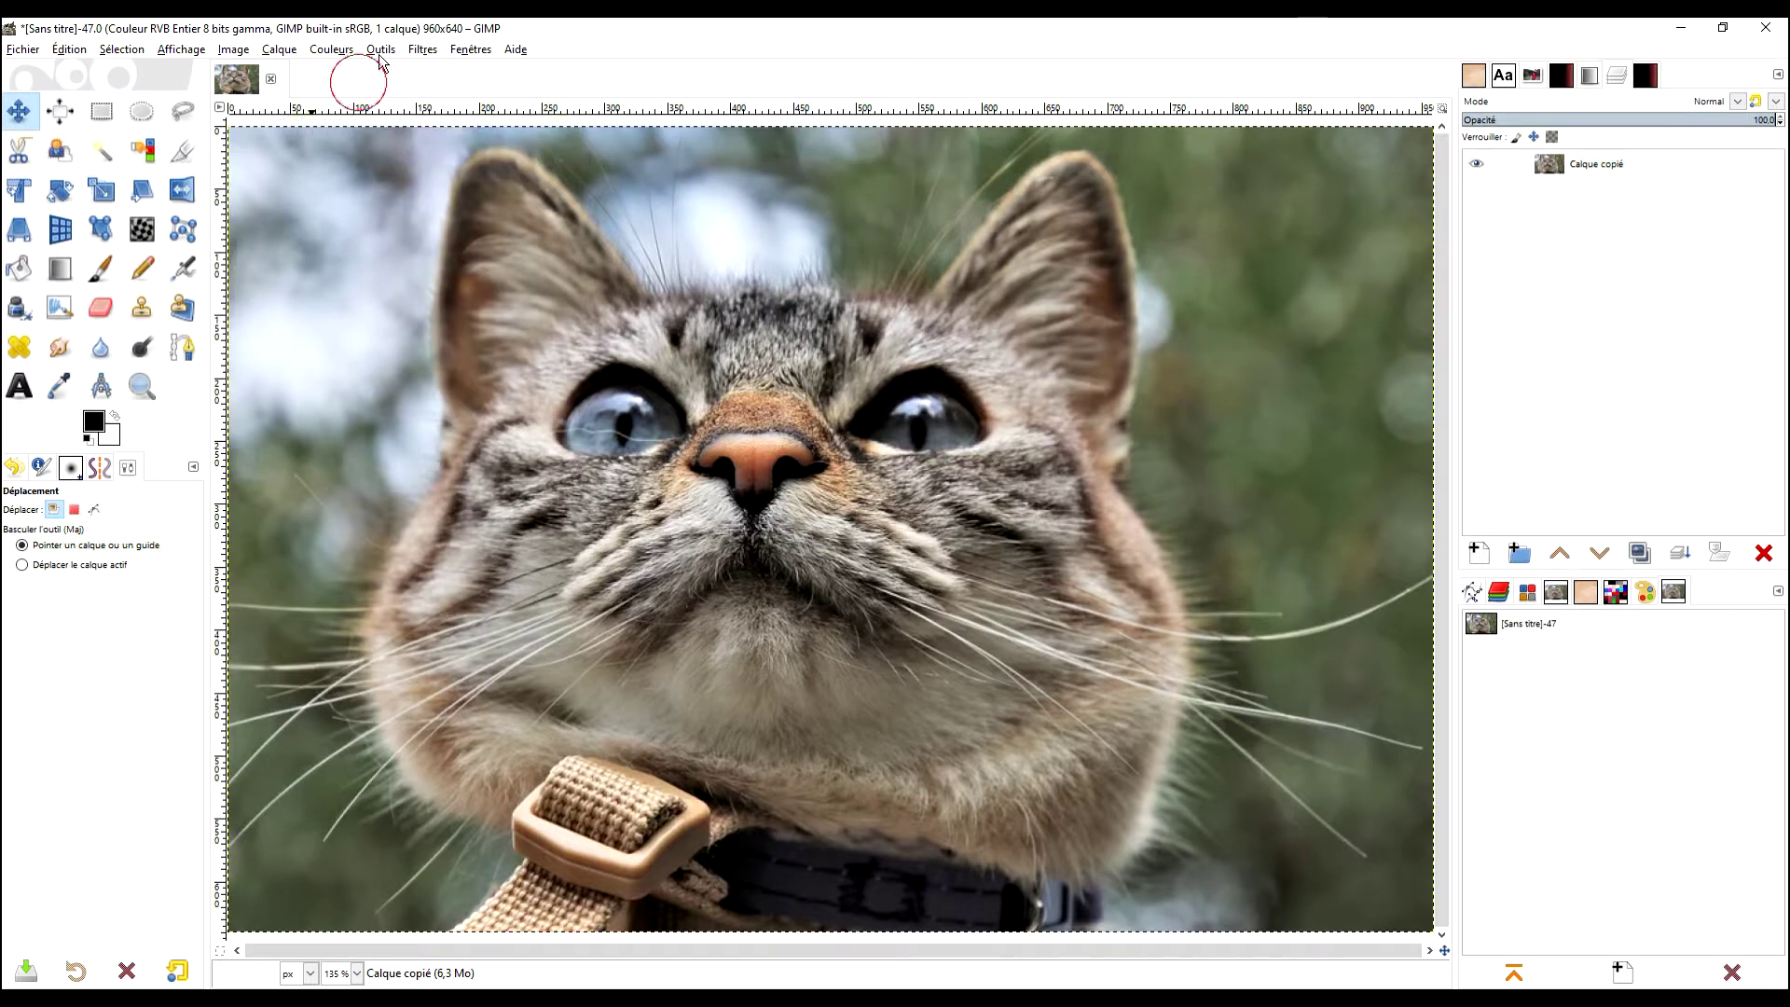
# - Search the G'MIC-Qt filters for "taqu" and load the Taquin filter
pyautogui.click(420, 51)
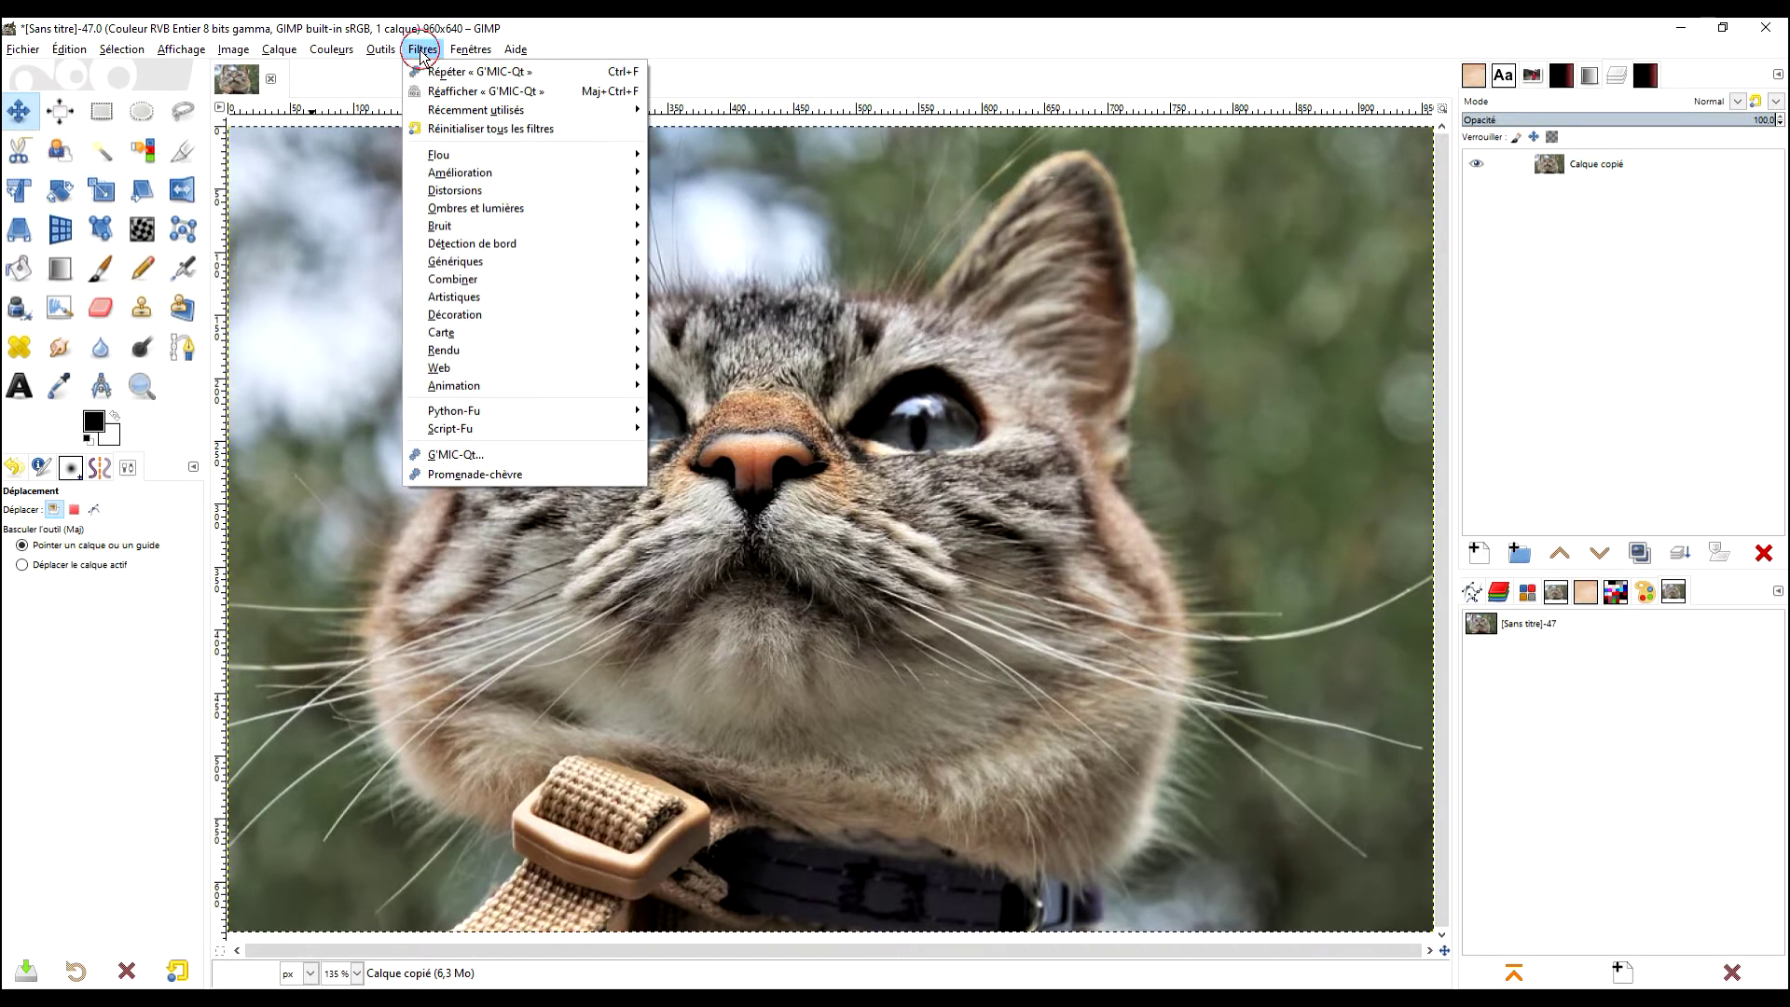
pyautogui.click(494, 456)
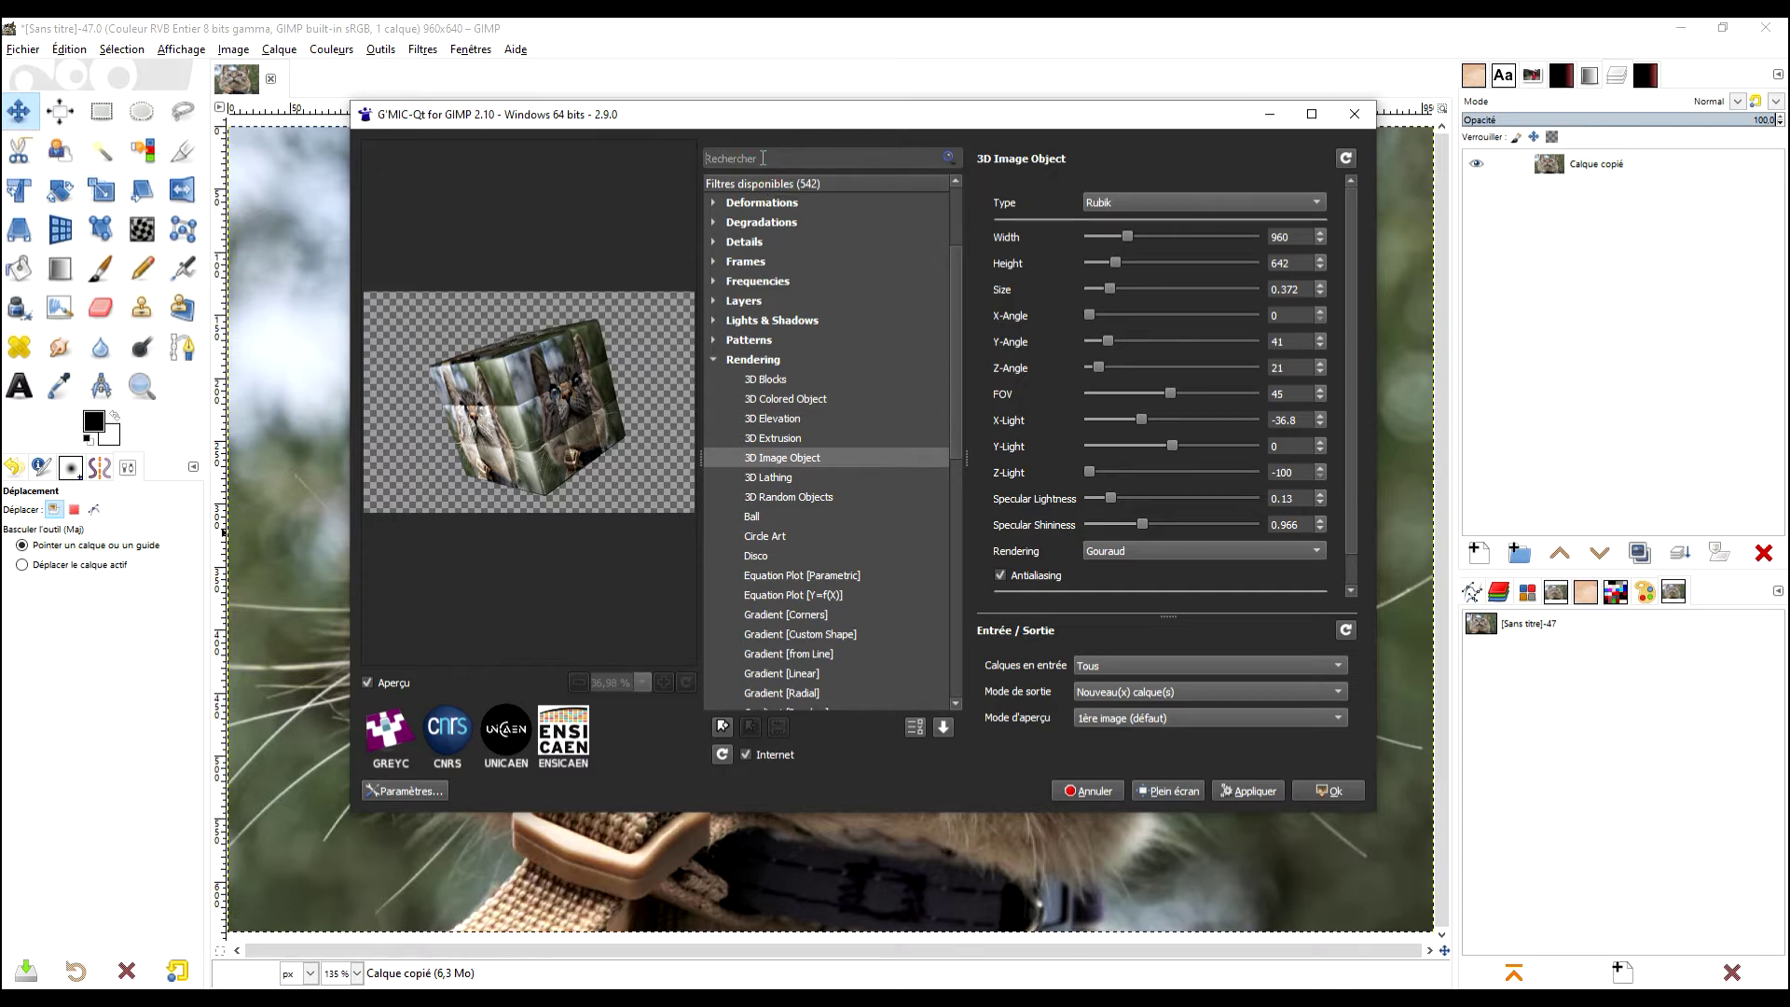
pyautogui.click(763, 158)
pyautogui.write('taqu')
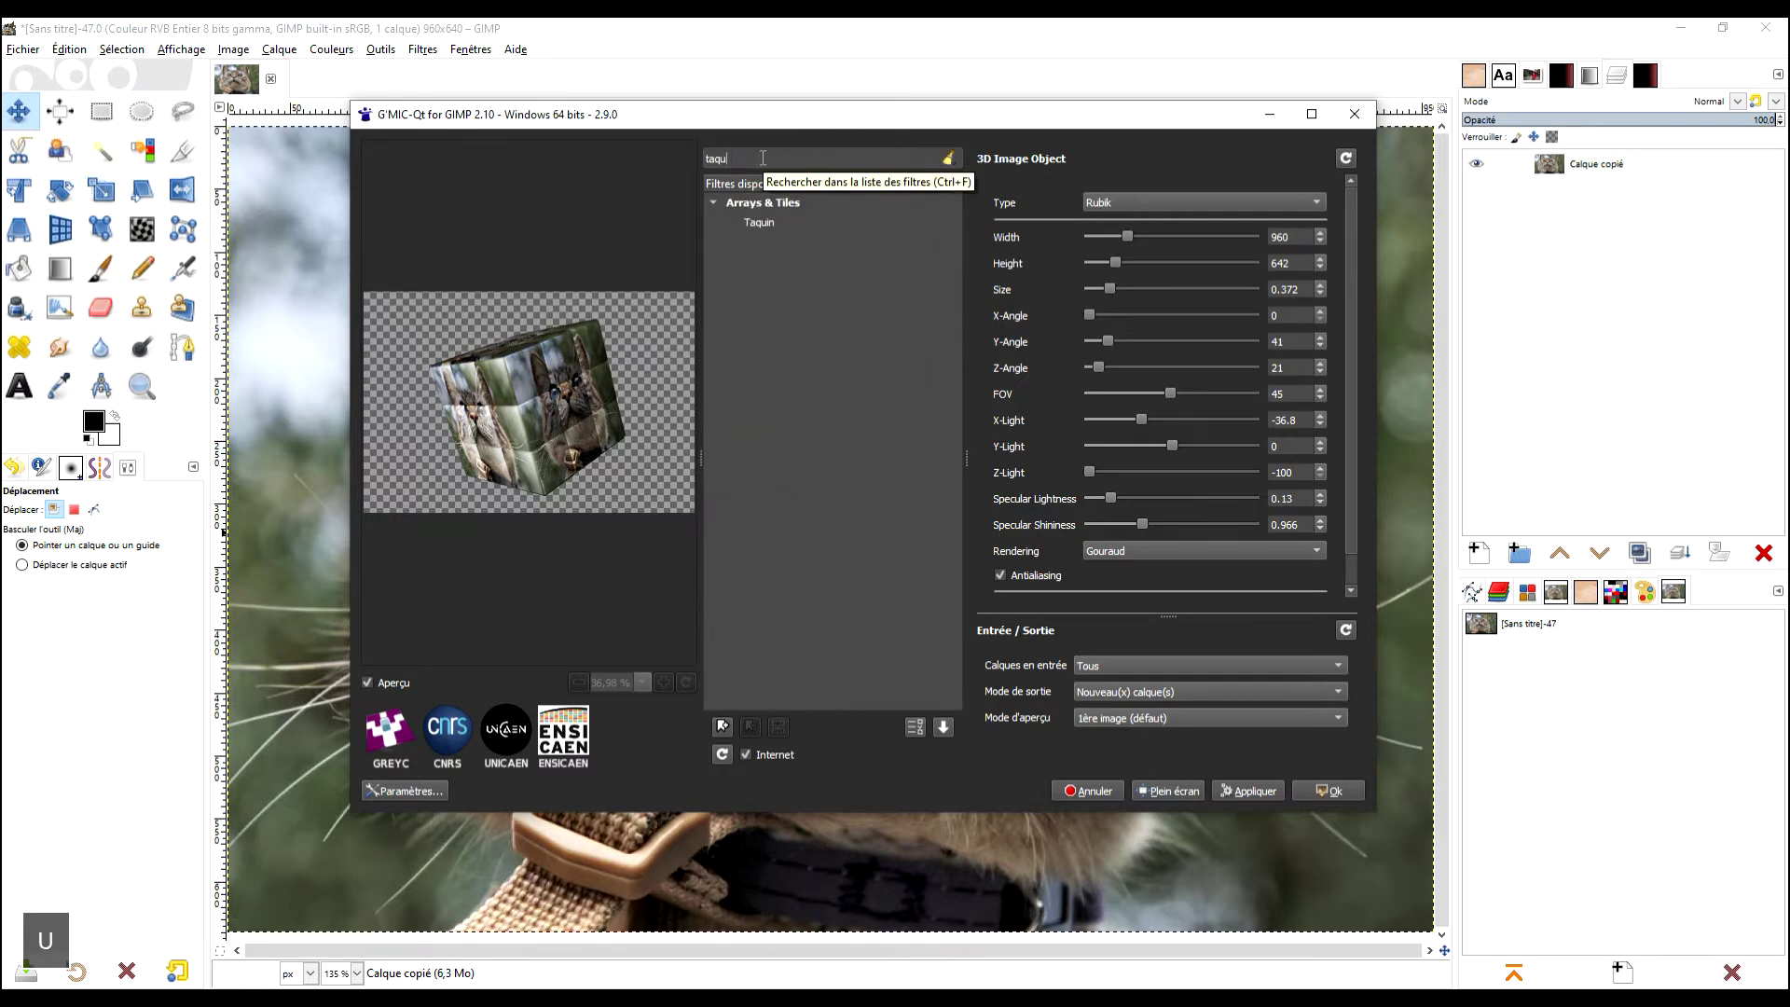
pyautogui.click(786, 224)
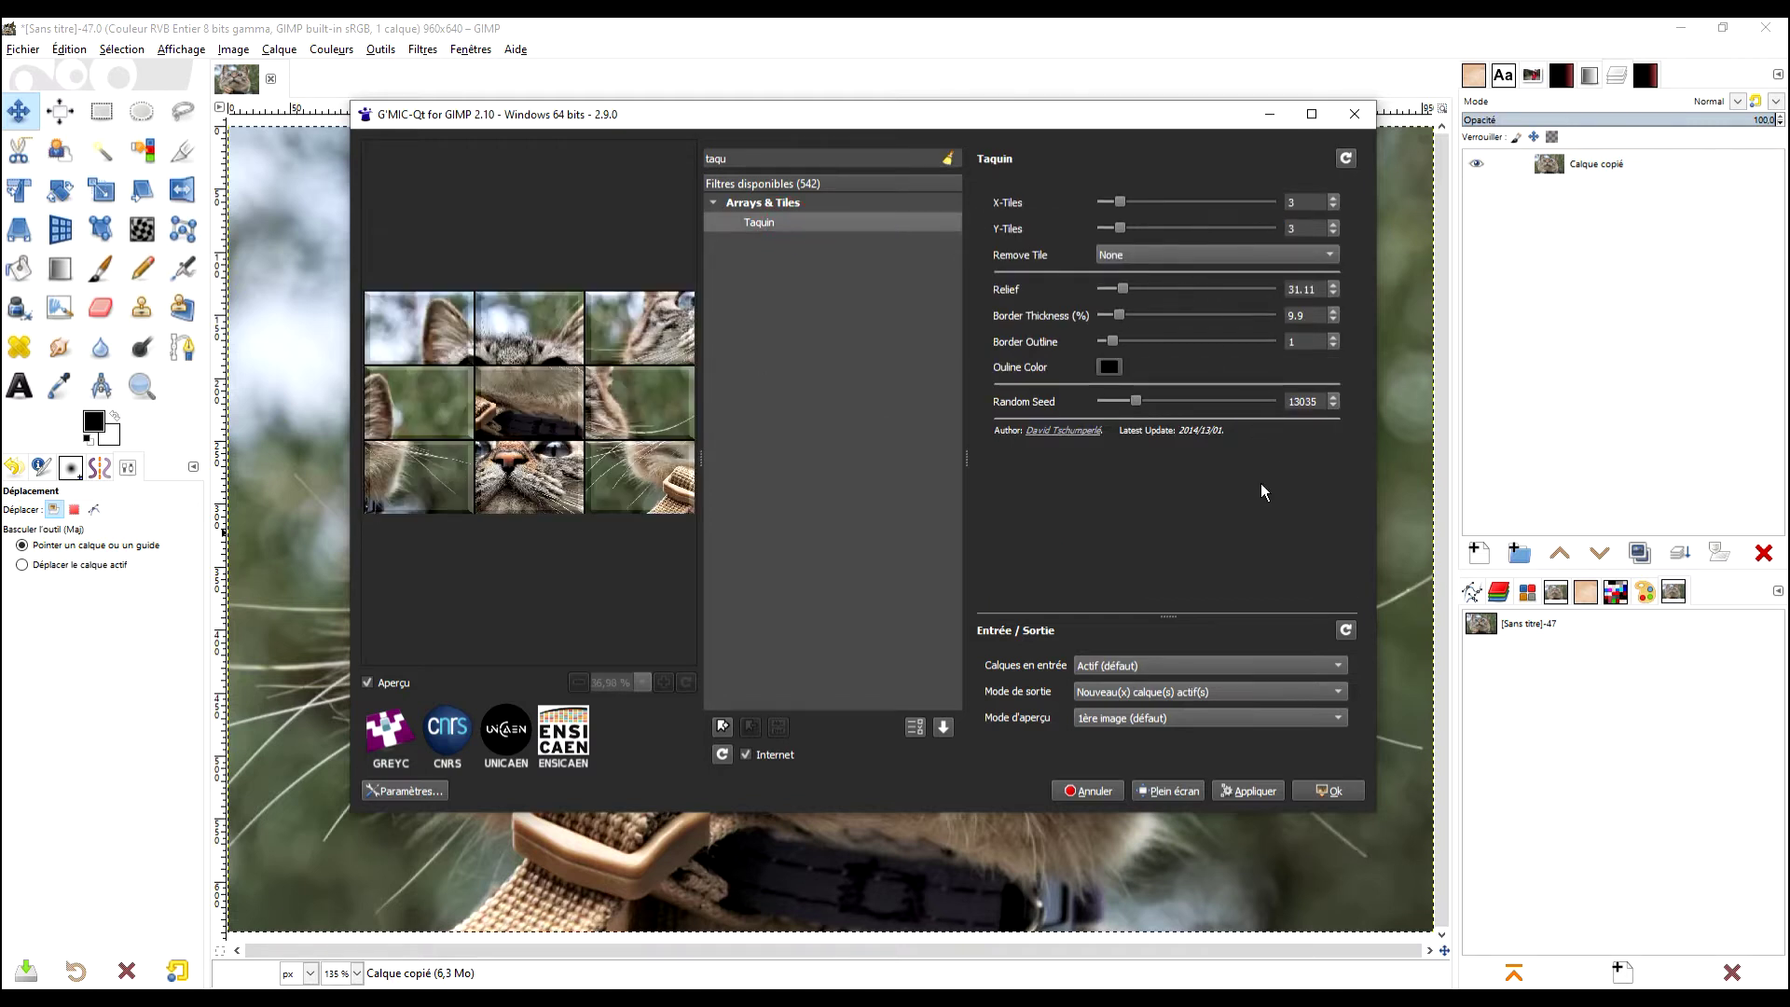
# - Set the Taquin relief to 23.97, border thickness to 6.1%, border outline to 1 and random seed to 13397
pyautogui.moveTo(1125, 295); pyautogui.dragTo(1112, 291)
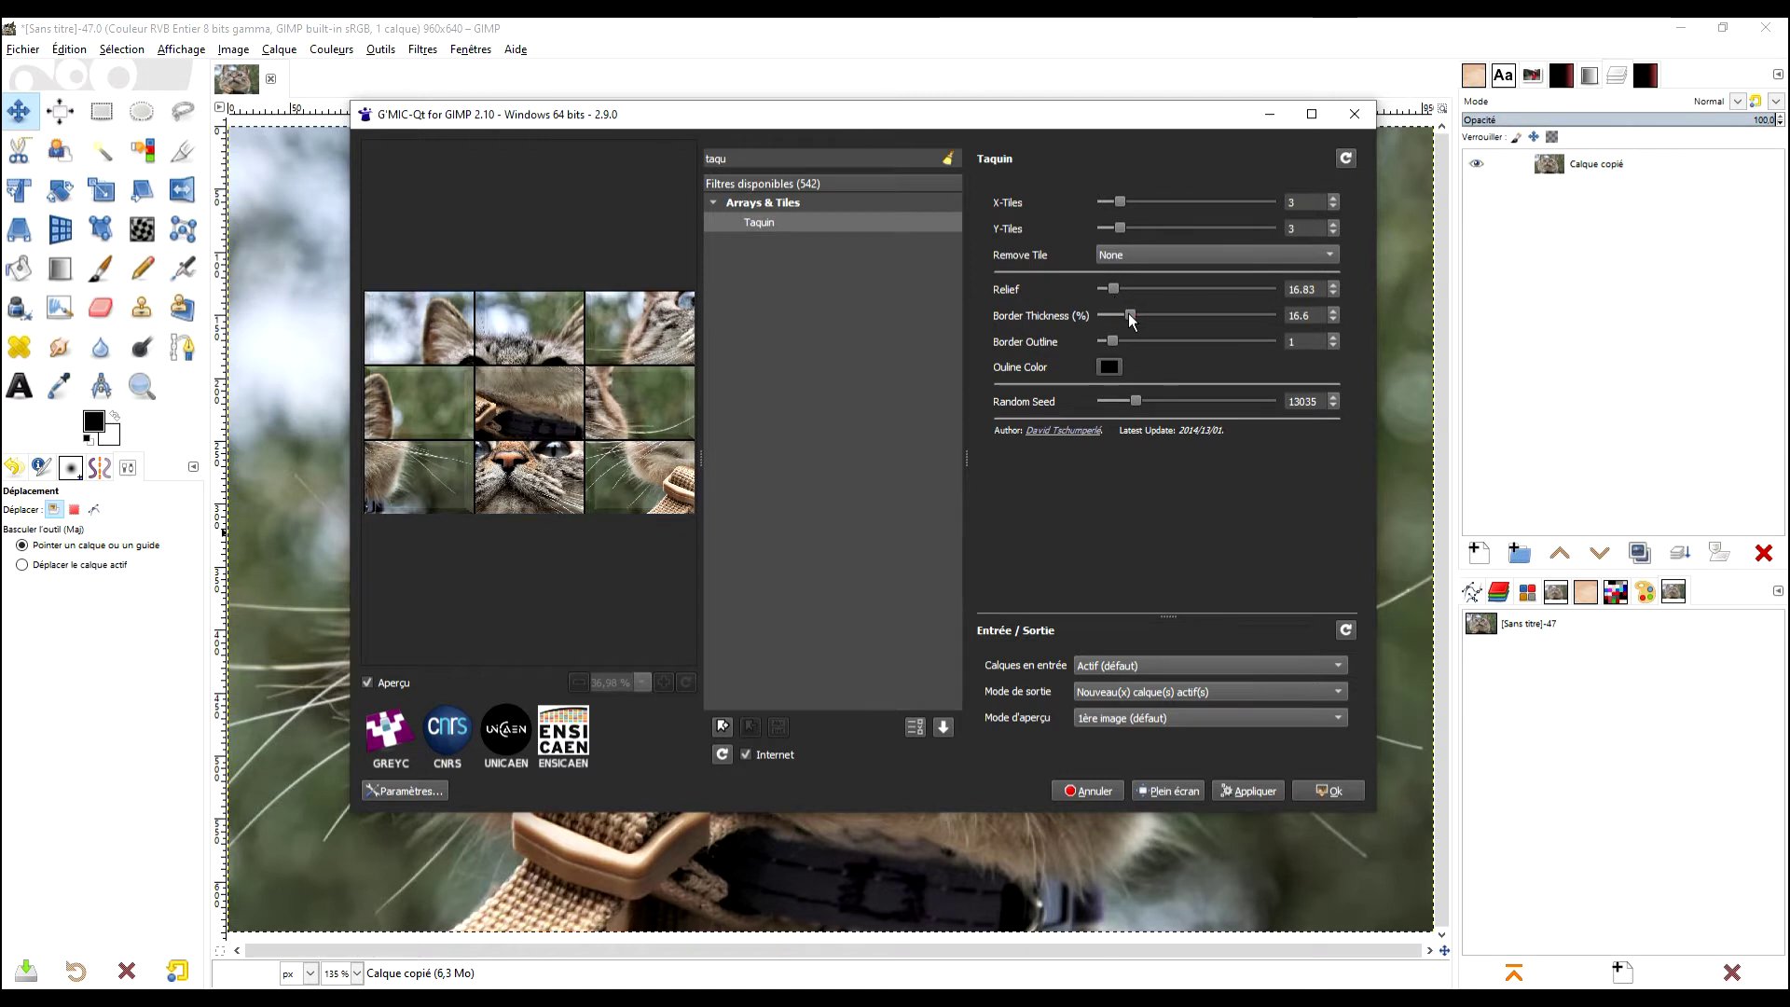
pyautogui.moveTo(1128, 315)
pyautogui.mouseDown()
pyautogui.moveTo(1110, 317)
pyautogui.moveTo(1124, 295)
pyautogui.mouseUp()
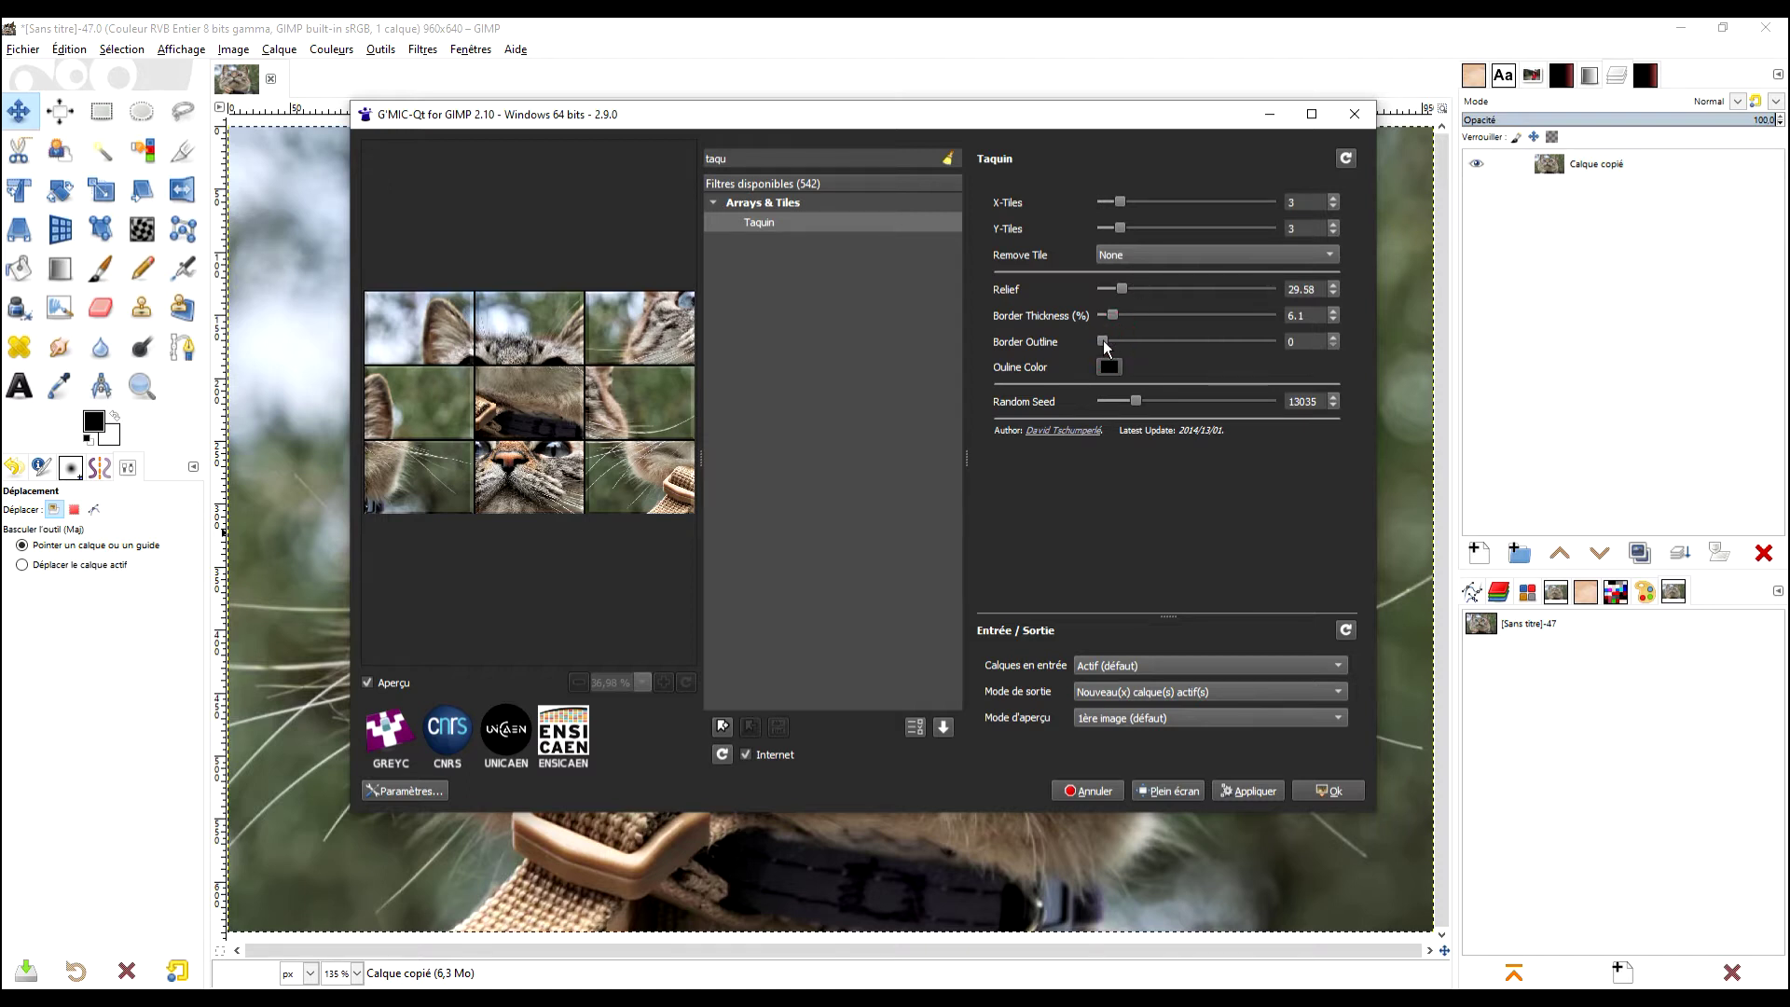
pyautogui.moveTo(1106, 340); pyautogui.dragTo(1118, 295)
pyautogui.moveTo(1137, 400); pyautogui.dragTo(1138, 402)
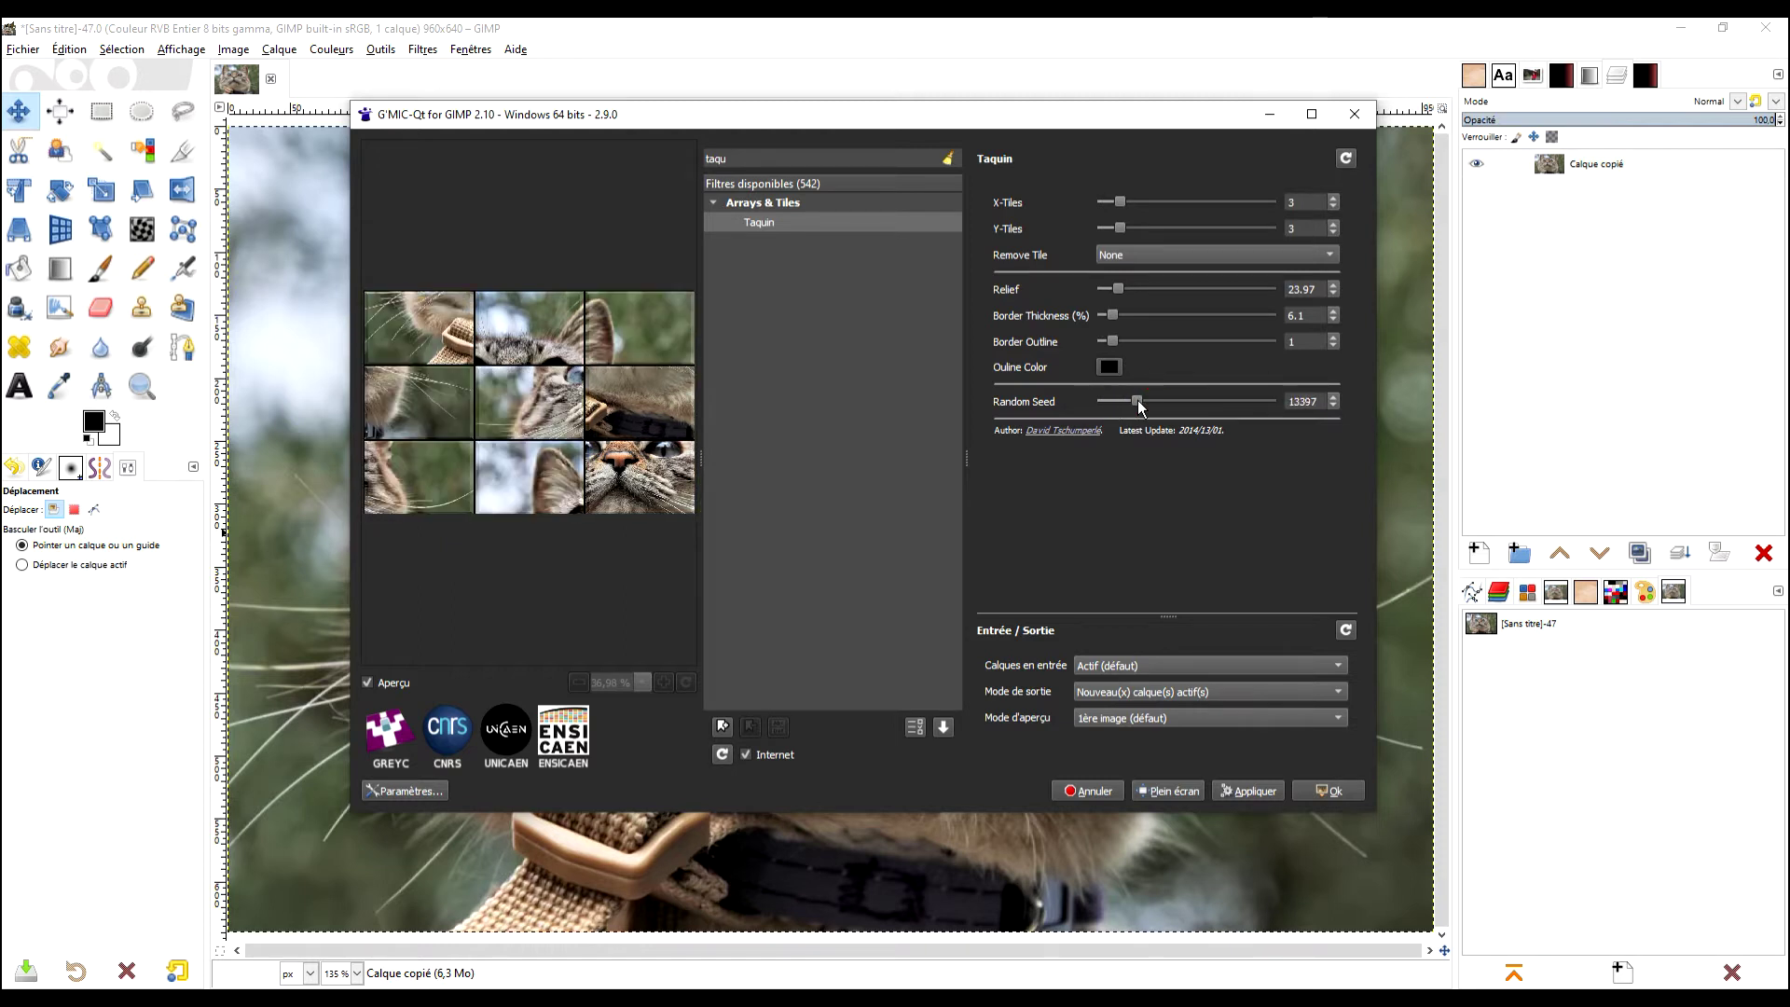
# - Set the output mode to Nouveau(x) calque(s) and apply the Taquin filter
pyautogui.click(1179, 699)
pyautogui.click(1238, 673)
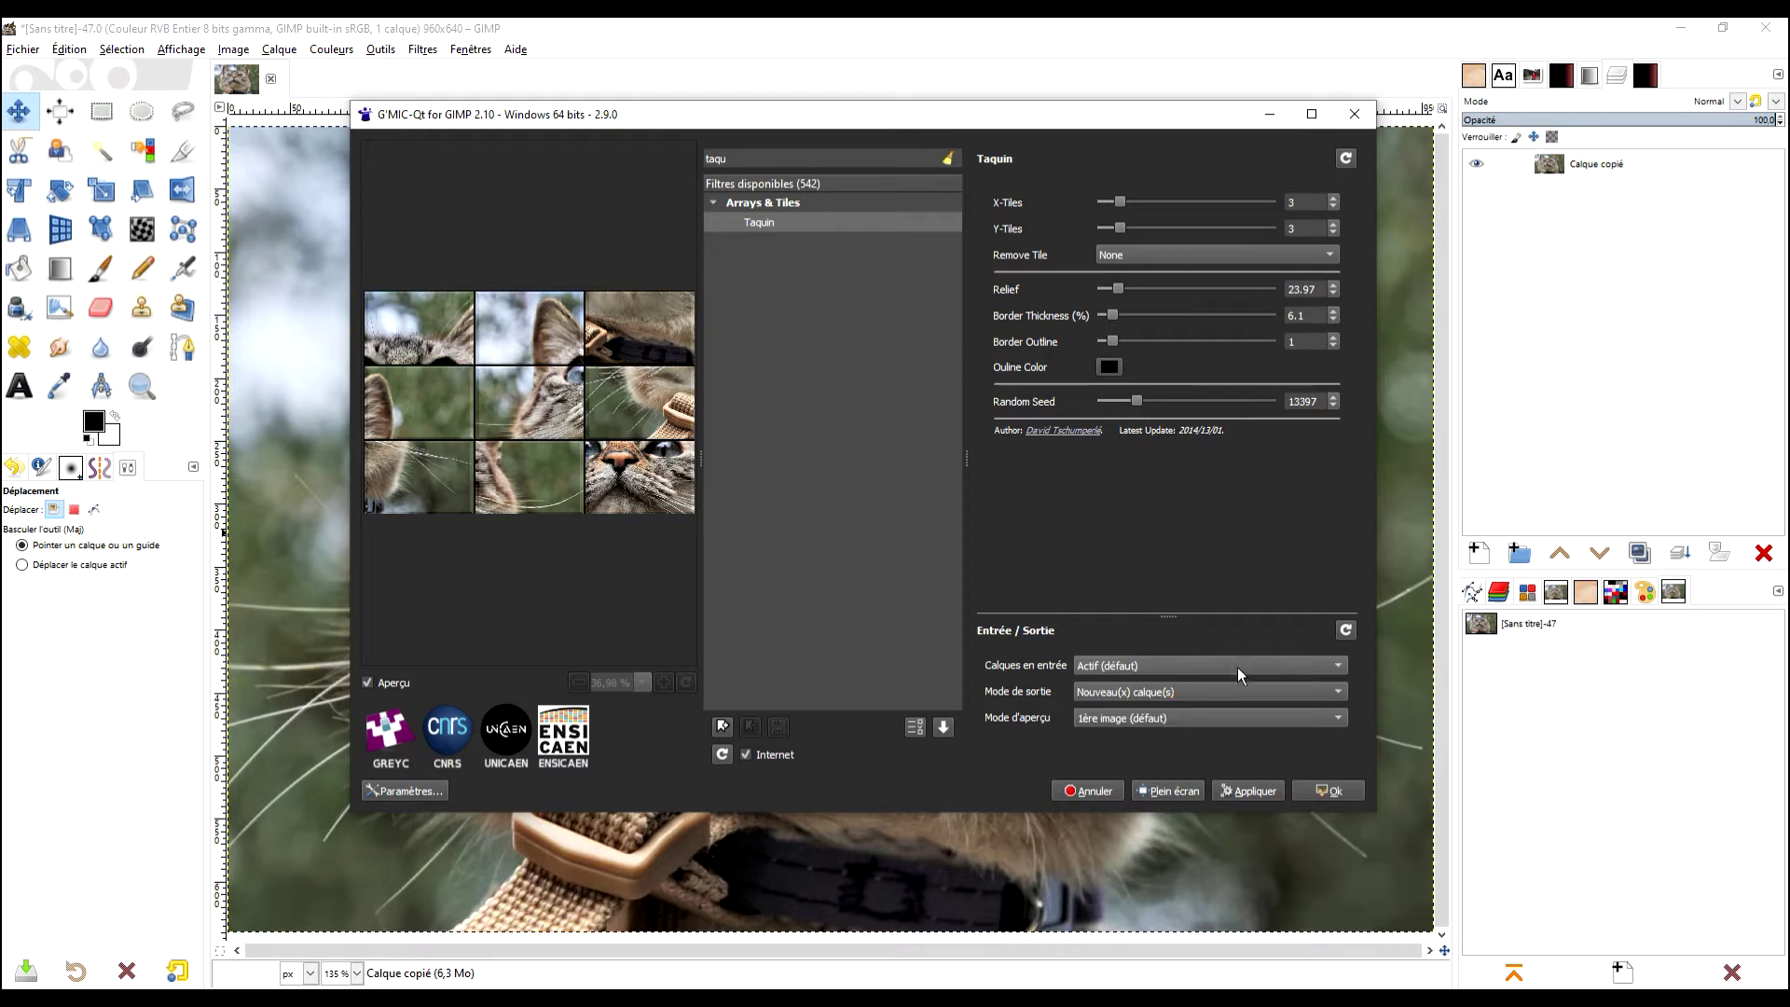
pyautogui.click(1246, 791)
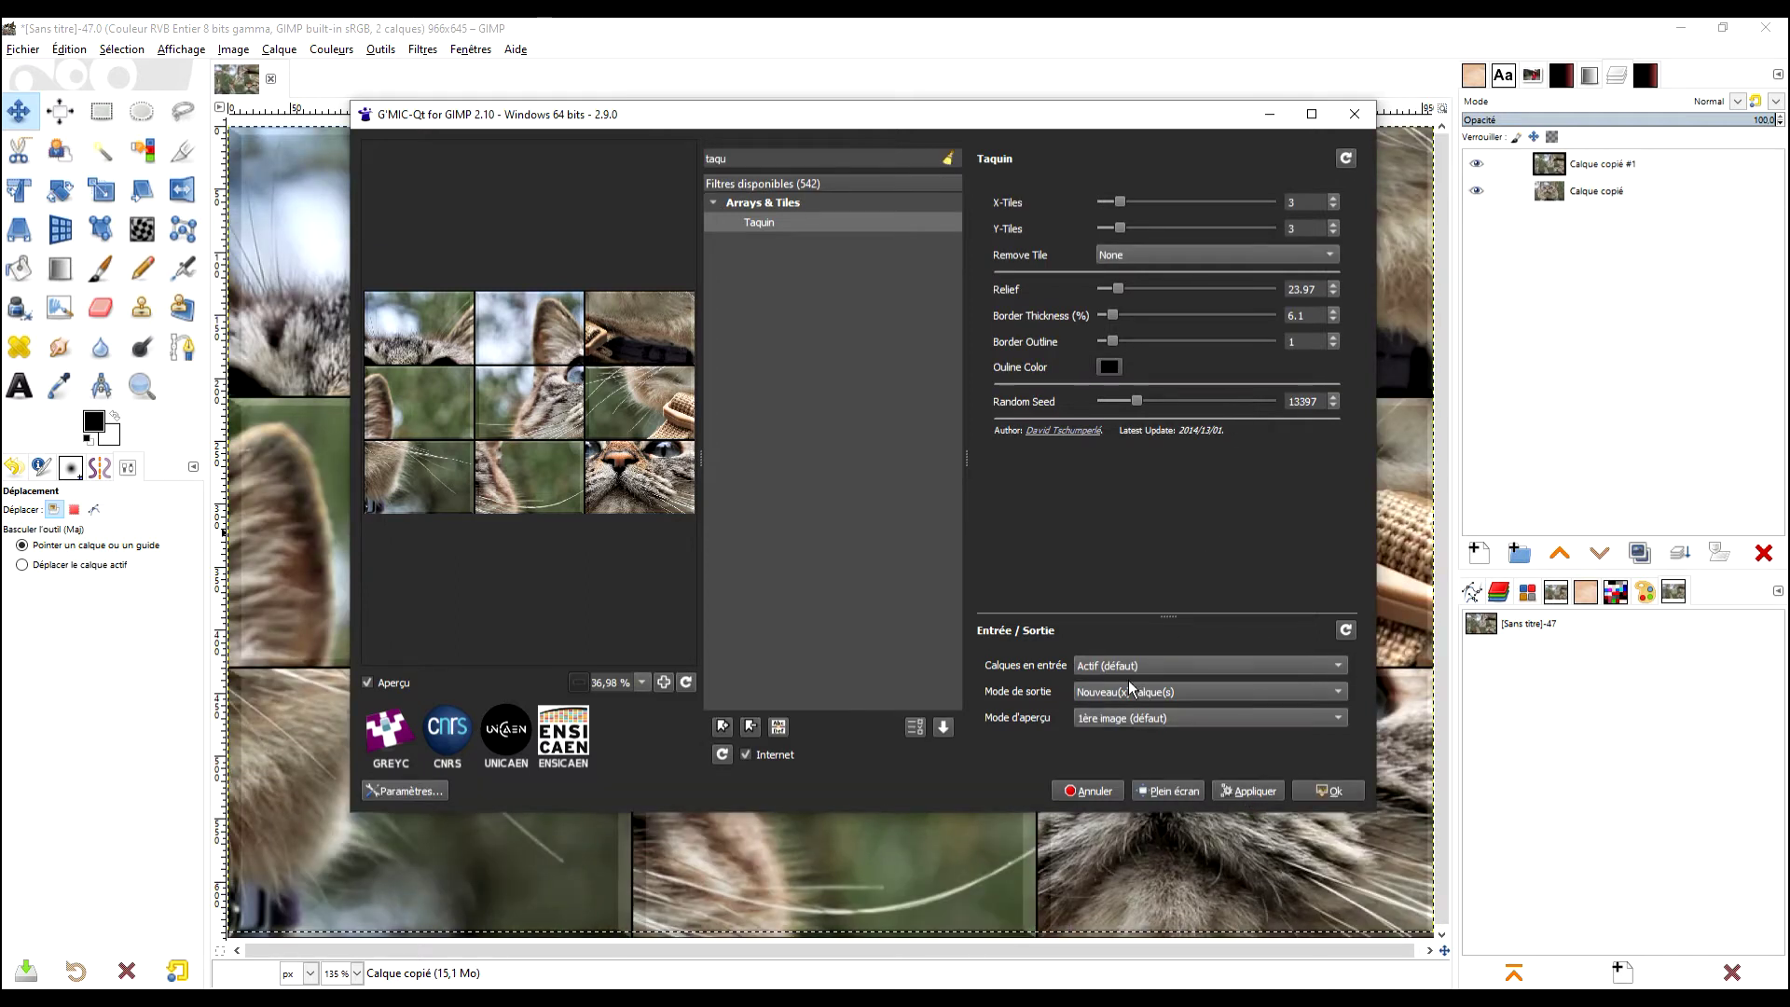
# - Apply a second Taquin shuffle with border outline 1 and random seed 24259, closing the filter window when done
pyautogui.moveTo(1112, 342); pyautogui.dragTo(1154, 344)
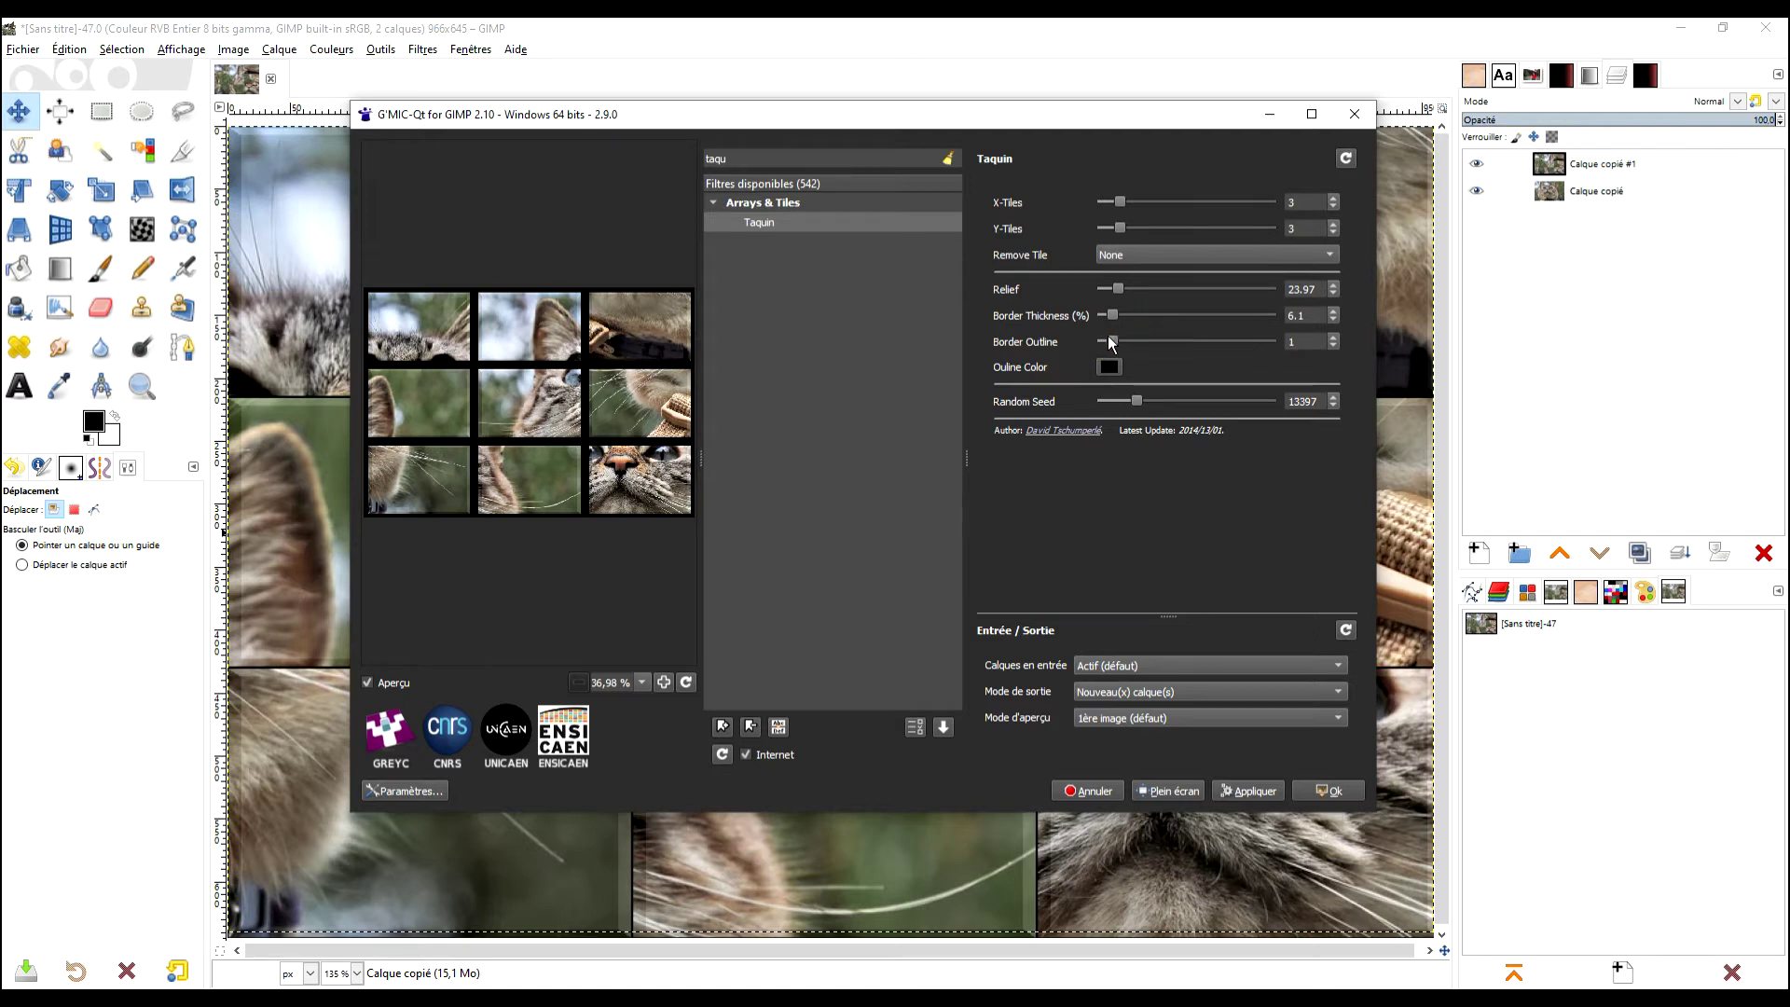
pyautogui.moveTo(1137, 404); pyautogui.dragTo(1166, 404)
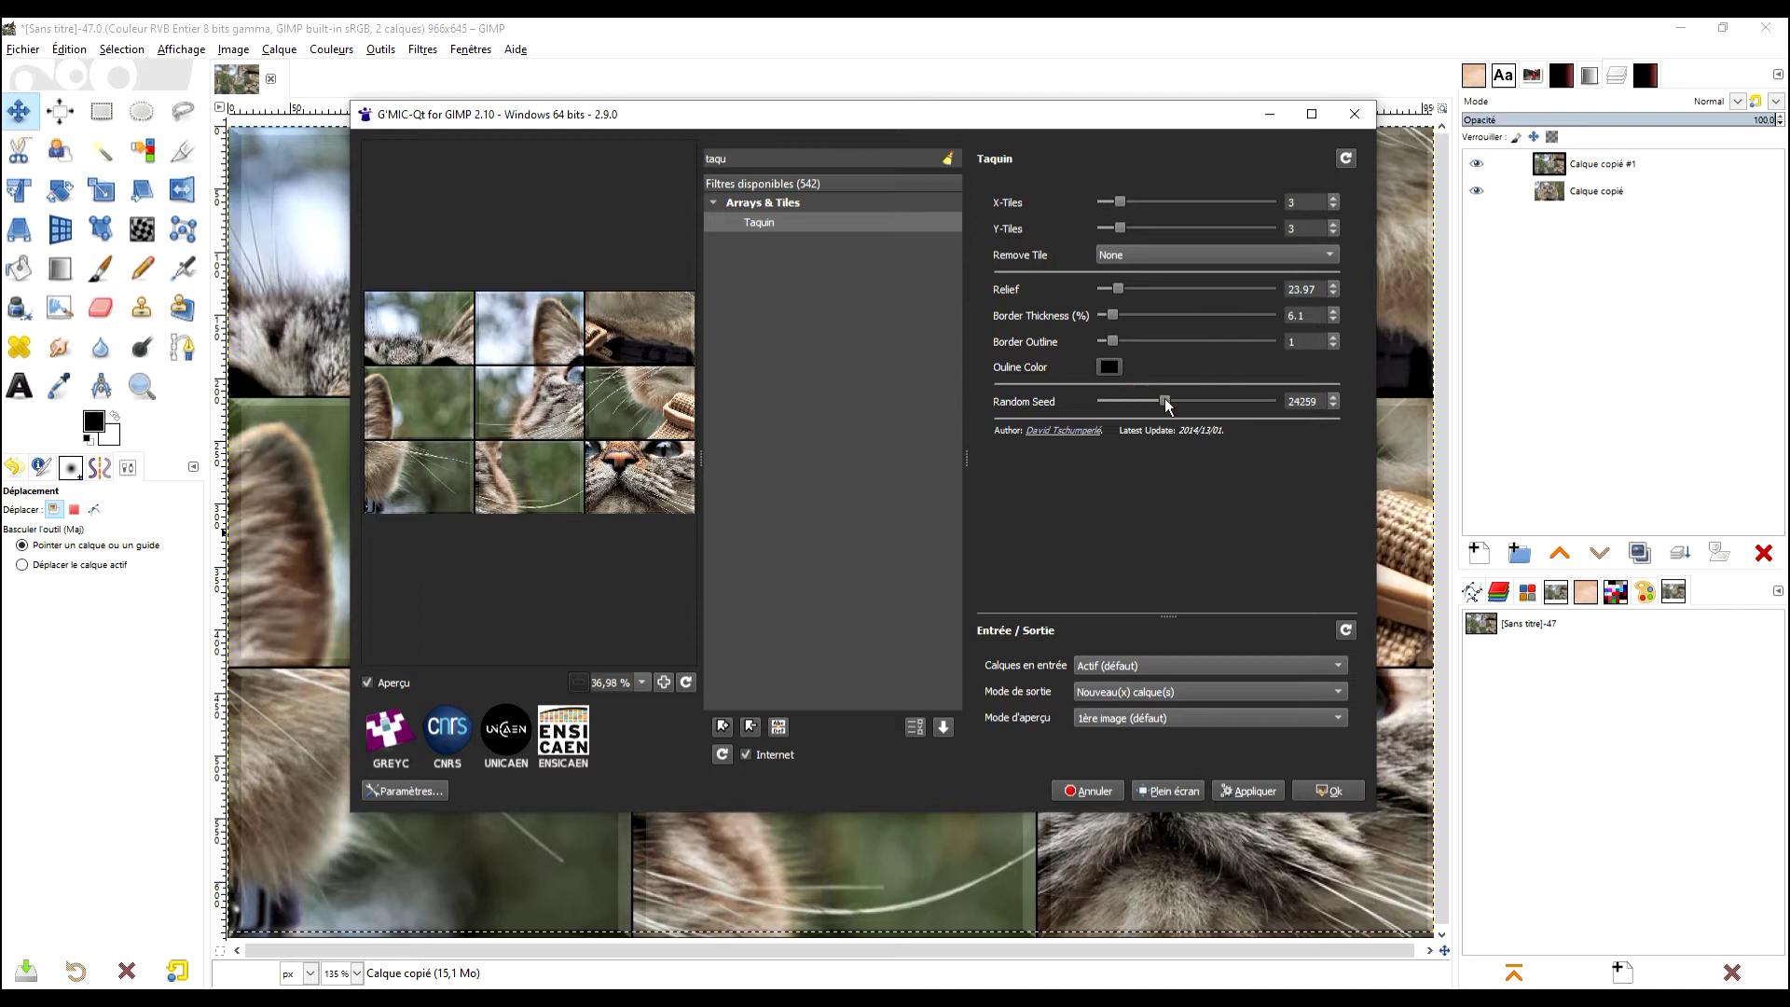
pyautogui.click(1234, 791)
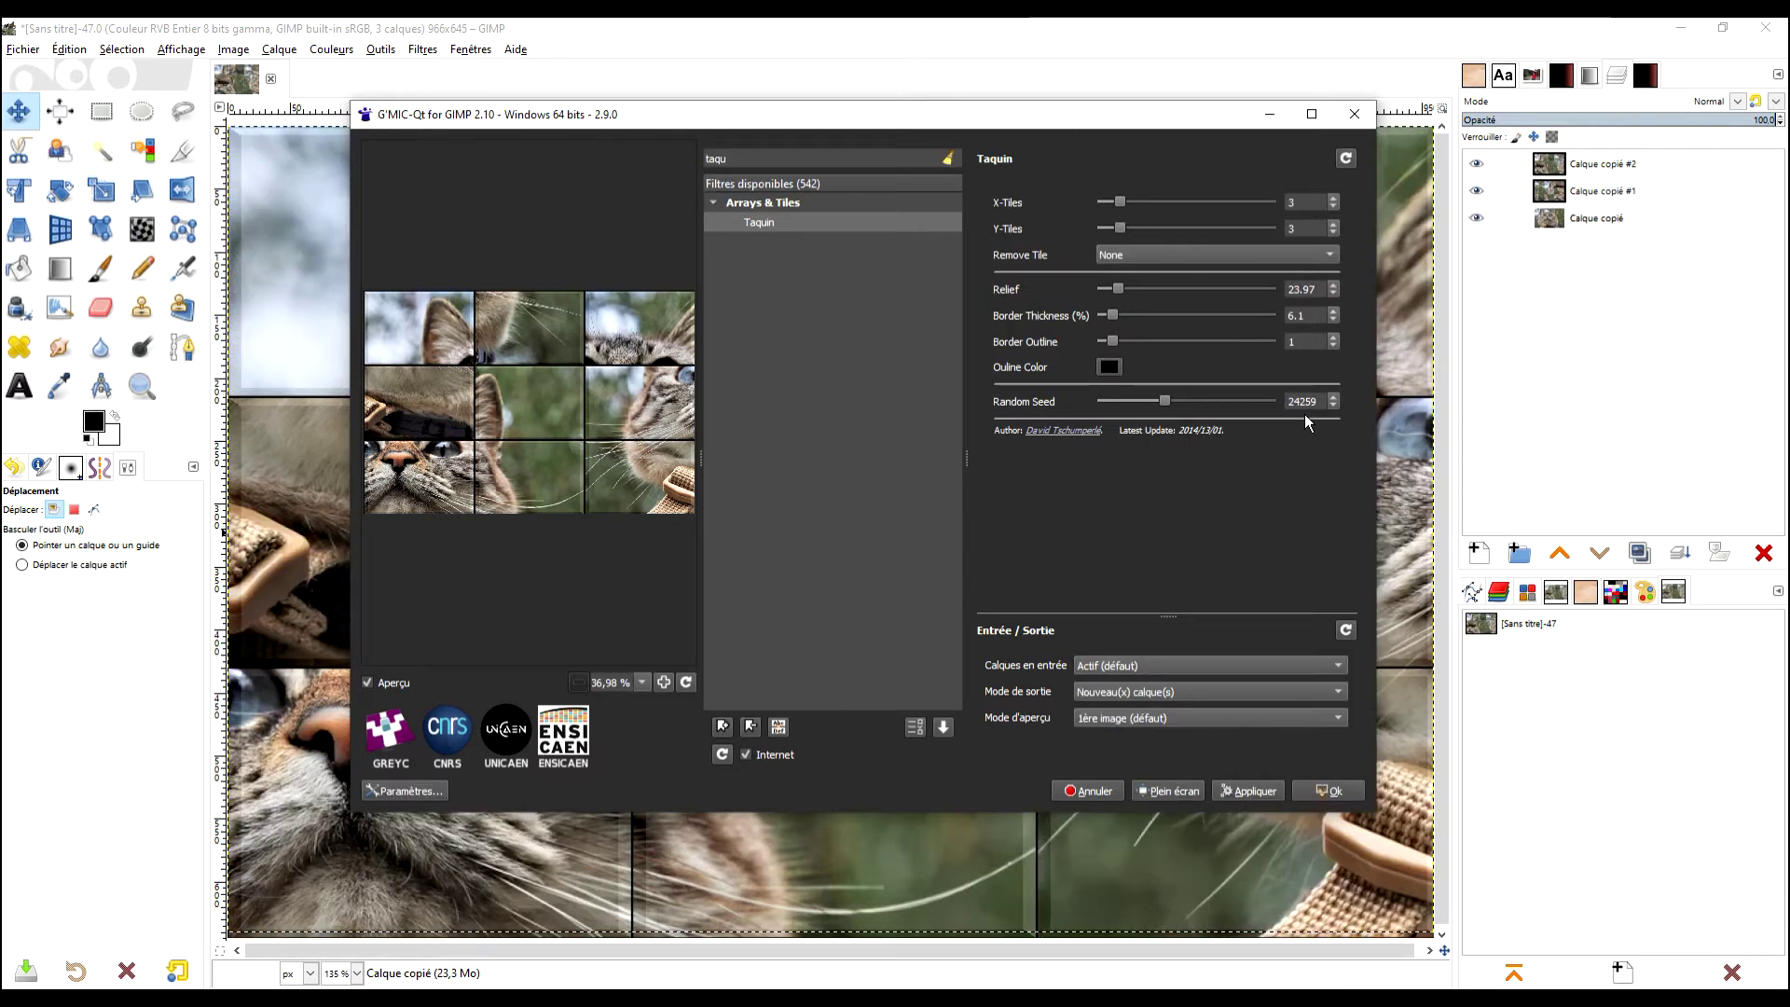
pyautogui.click(1335, 790)
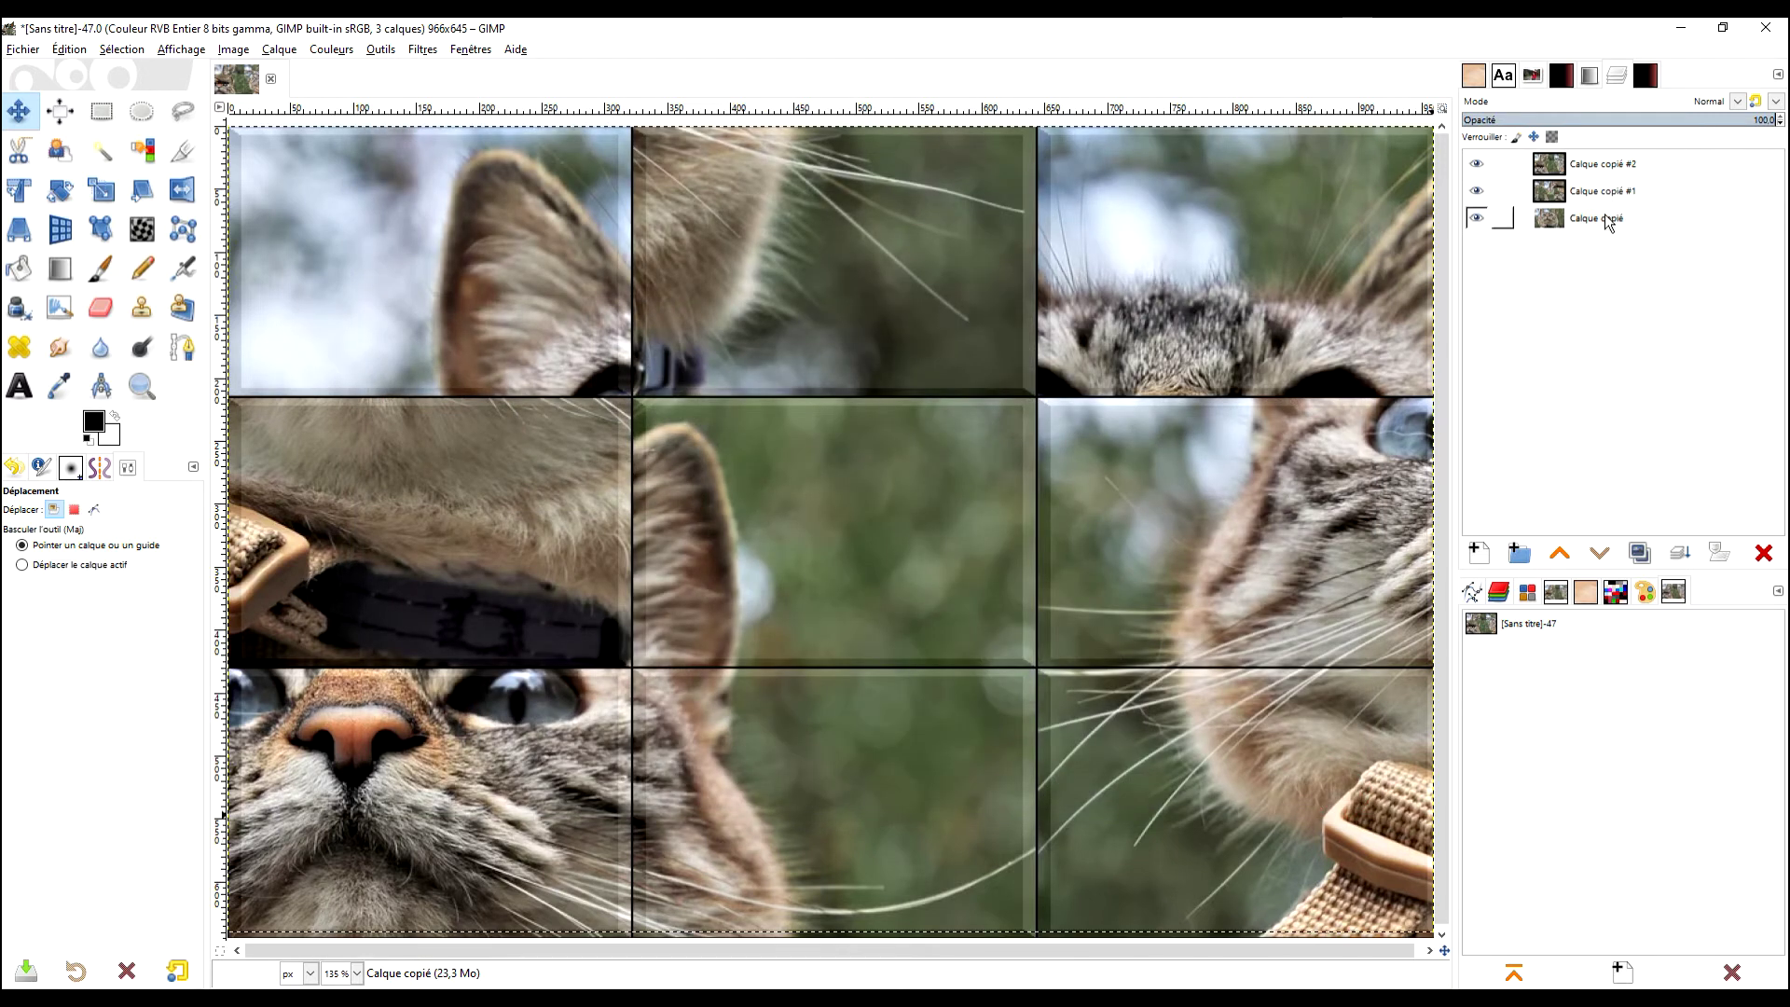
# - Hide the Calque copié layer and load G'MIC's 3D Image Object filter with Calque copié #2 active
pyautogui.click(1475, 218)
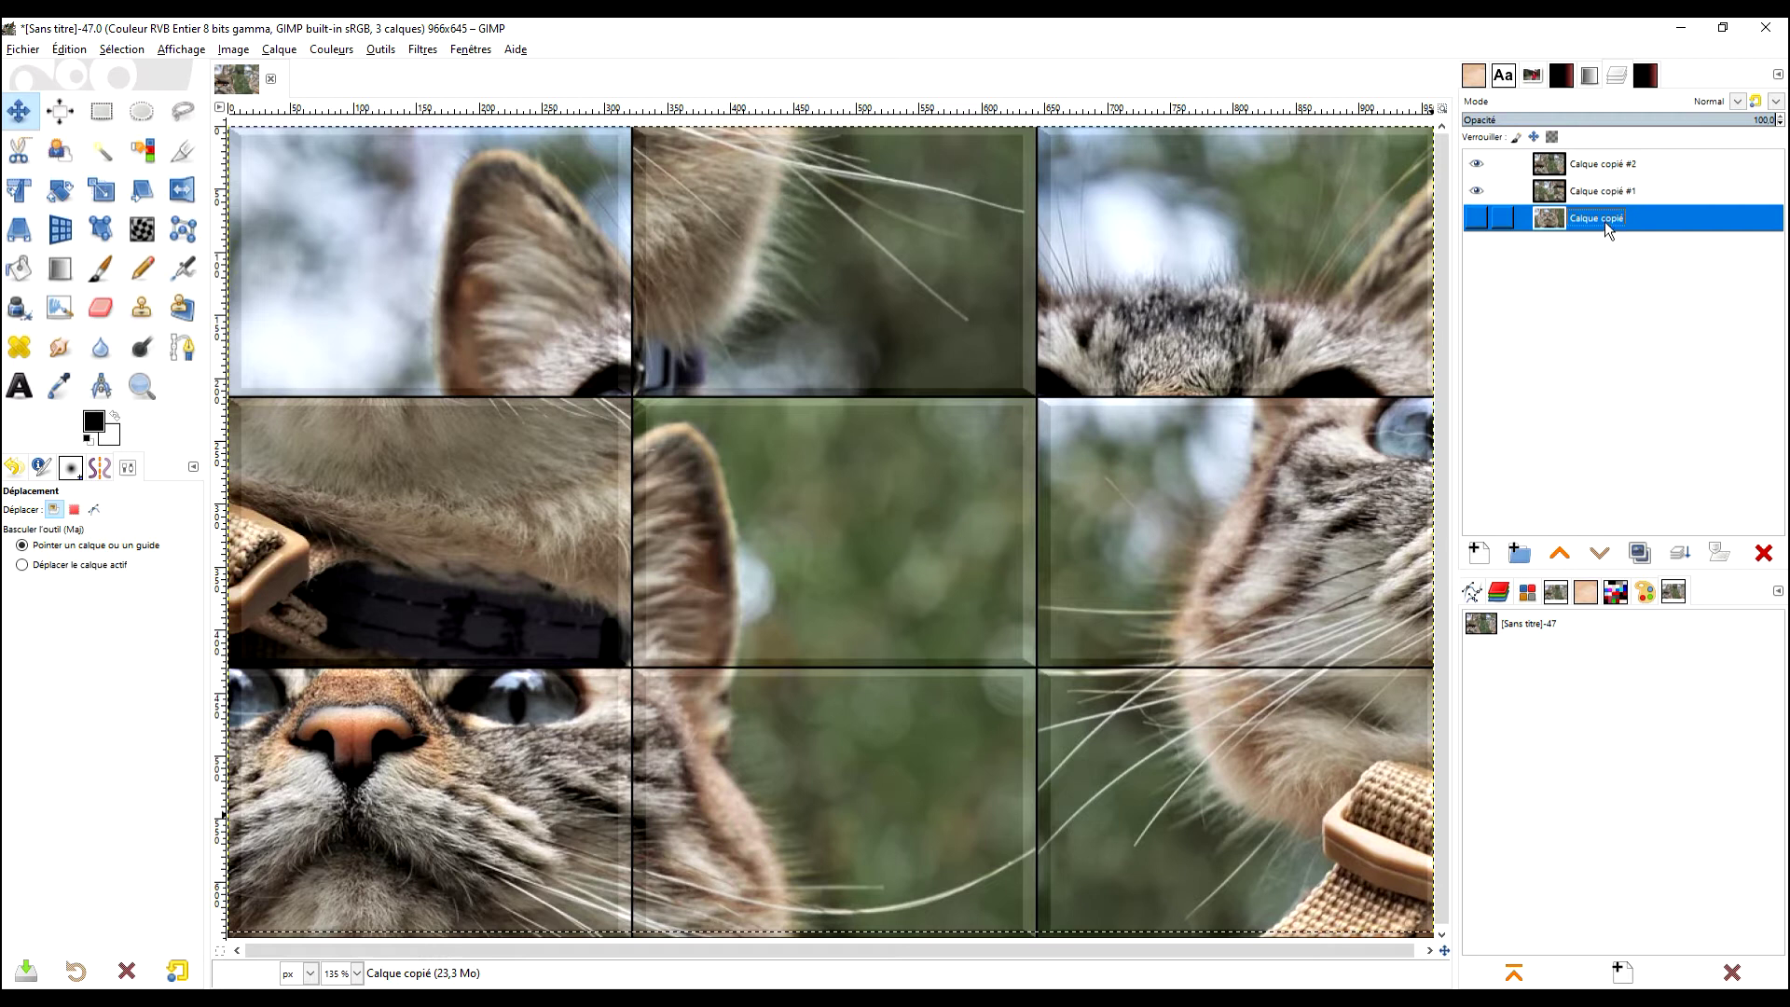
pyautogui.click(1218, 299)
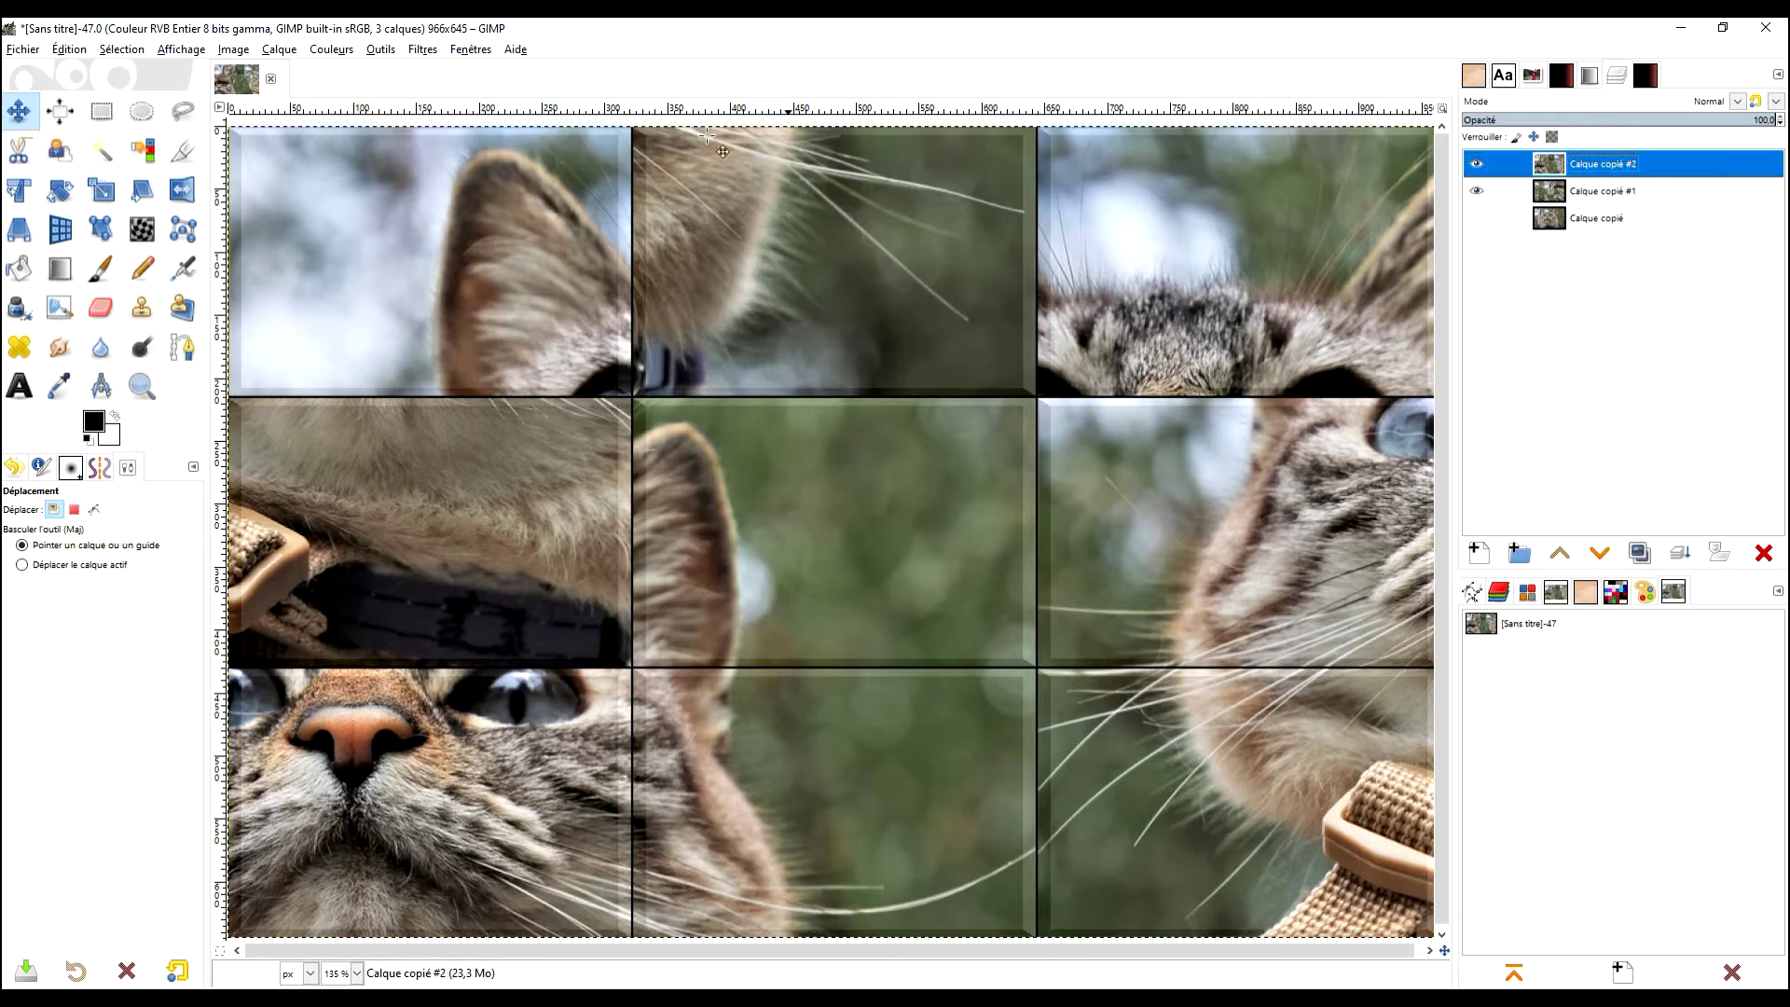
pyautogui.click(419, 51)
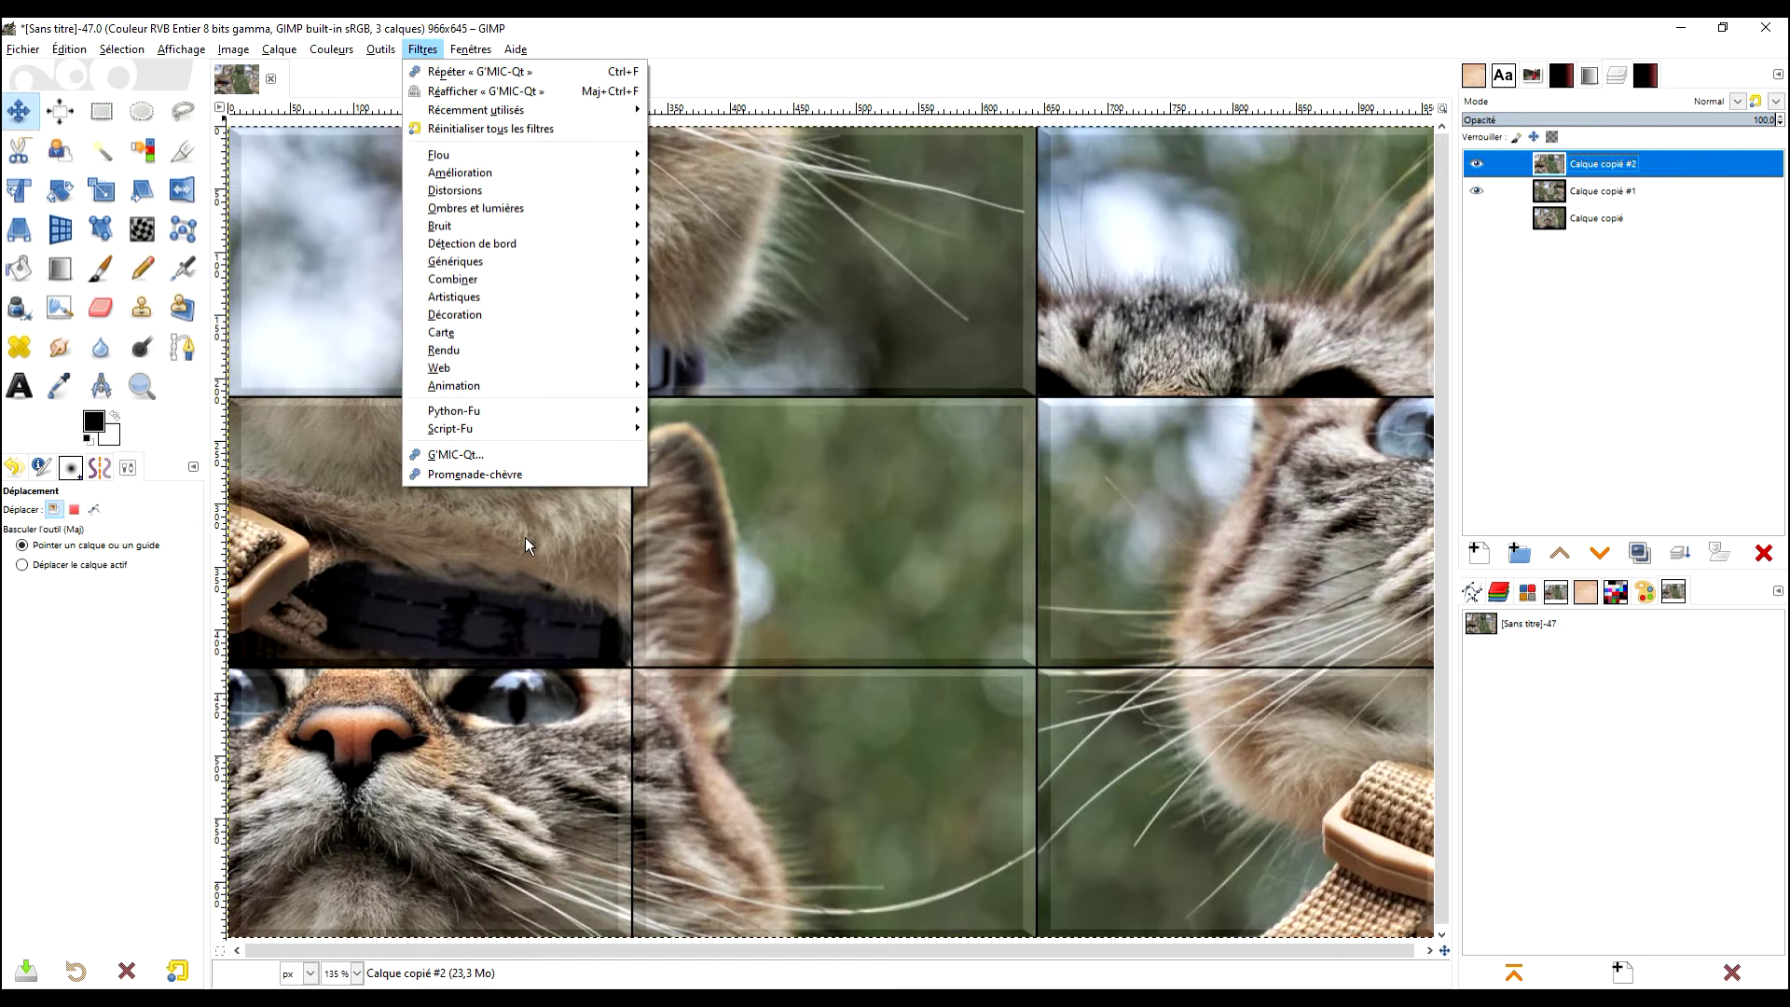
pyautogui.click(519, 455)
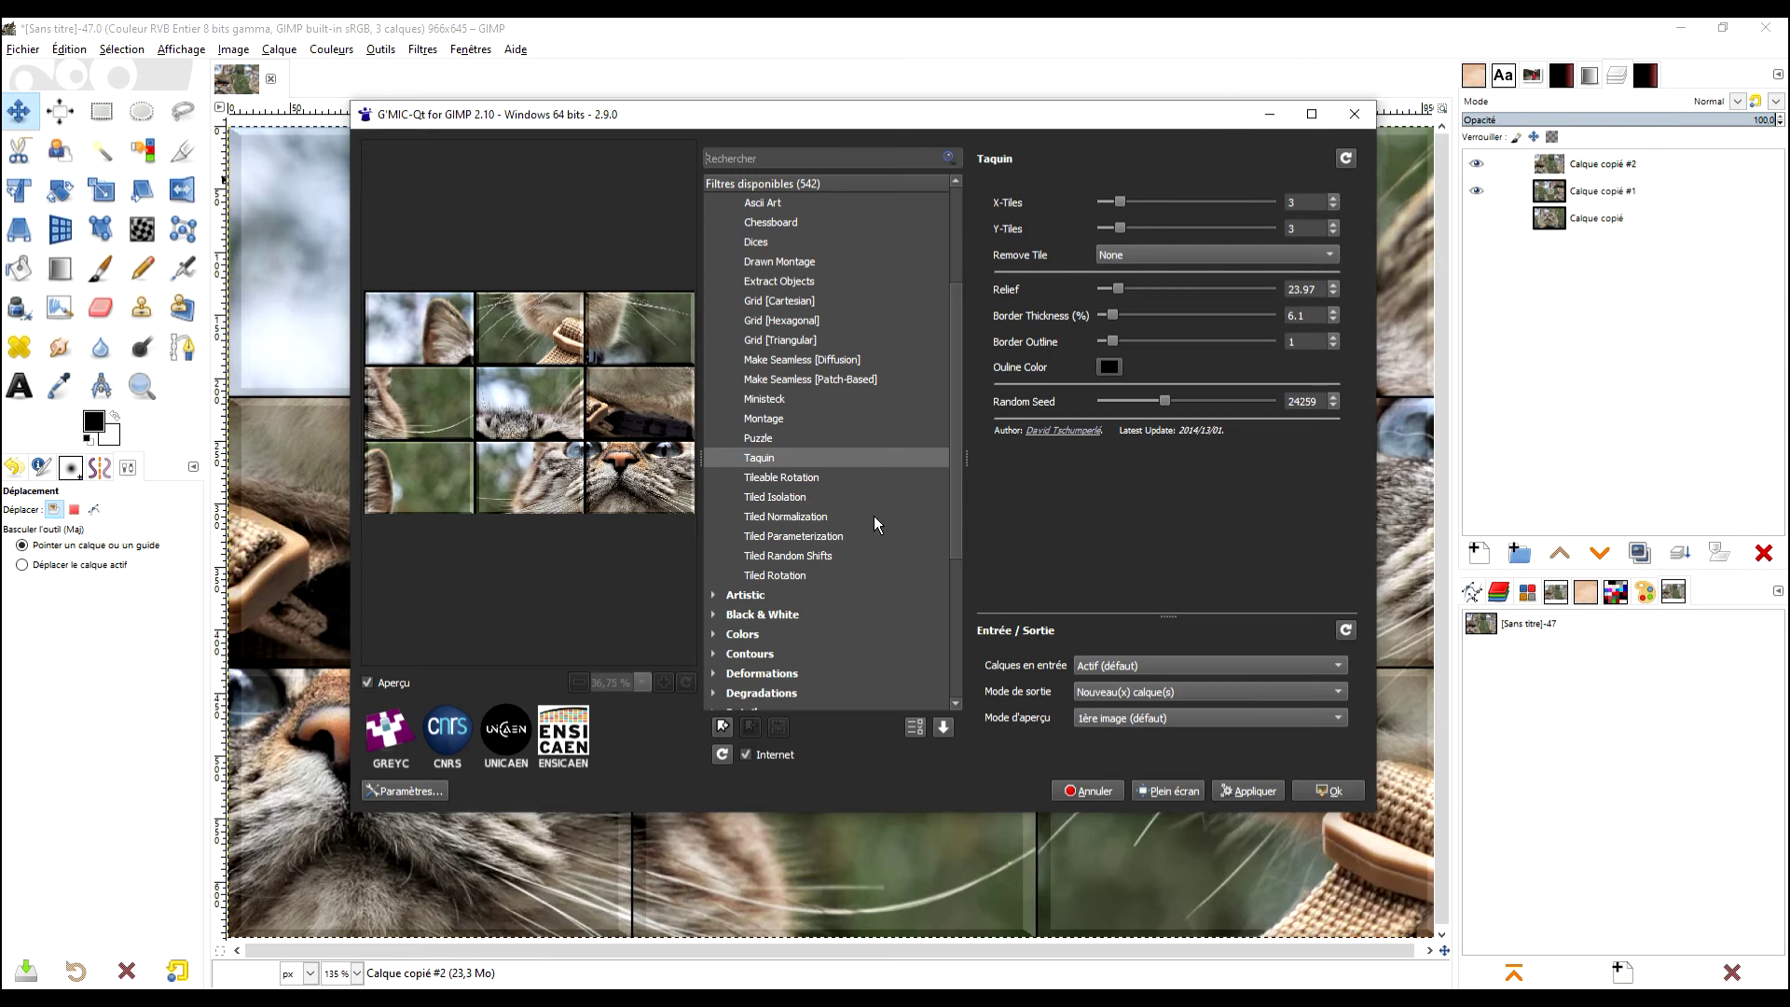
pyautogui.click(798, 156)
pyautogui.write('3d')
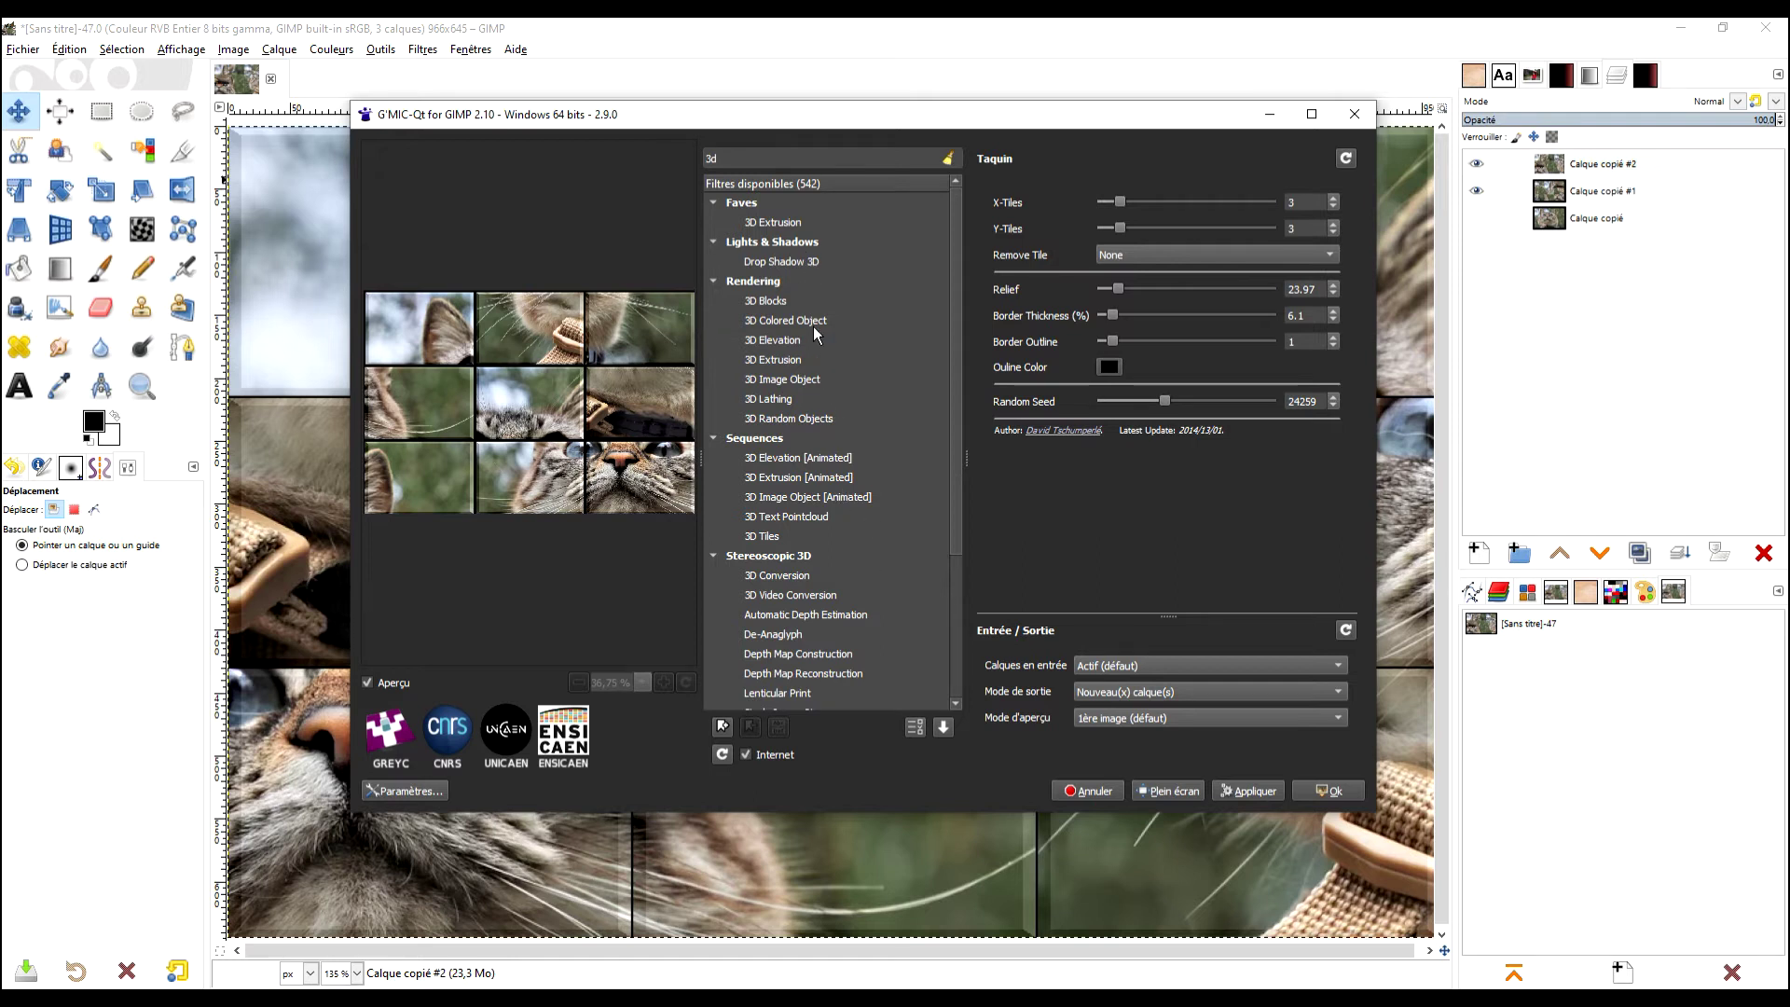
pyautogui.click(810, 379)
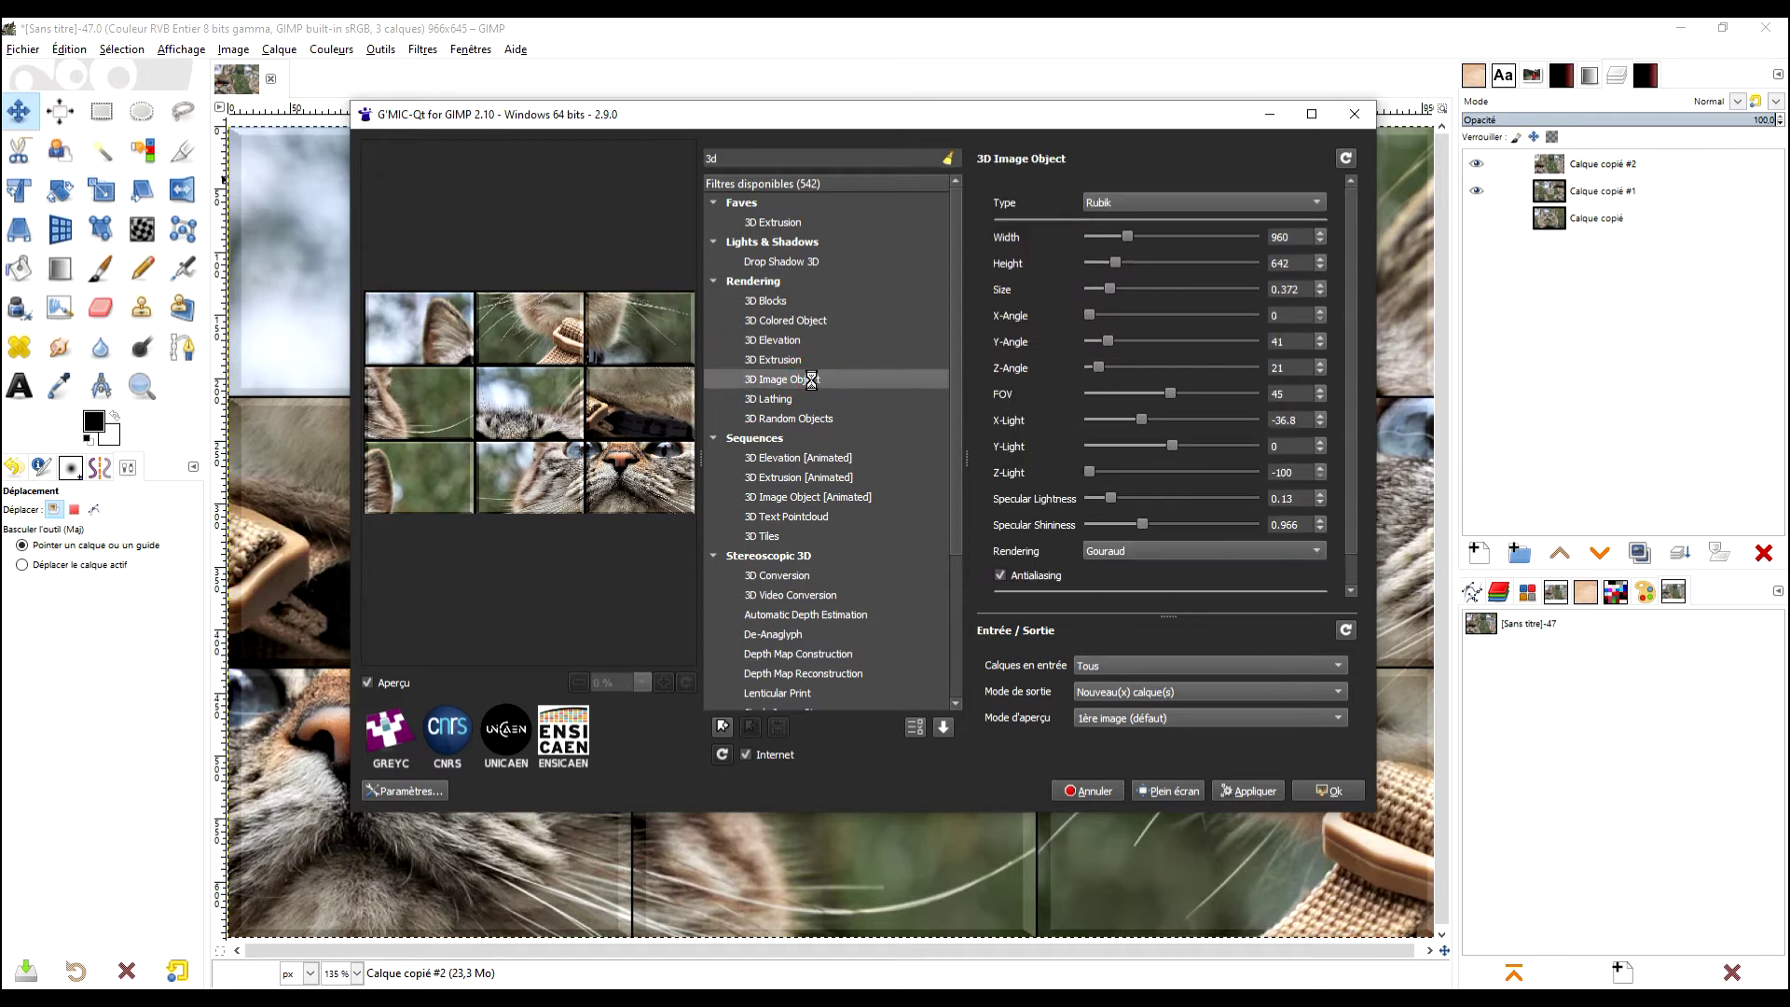
# - Render all layers as Cube objects on new layers, and hide Calque copié #1 and Calque copié #2
pyautogui.click(1132, 202)
pyautogui.click(1122, 67)
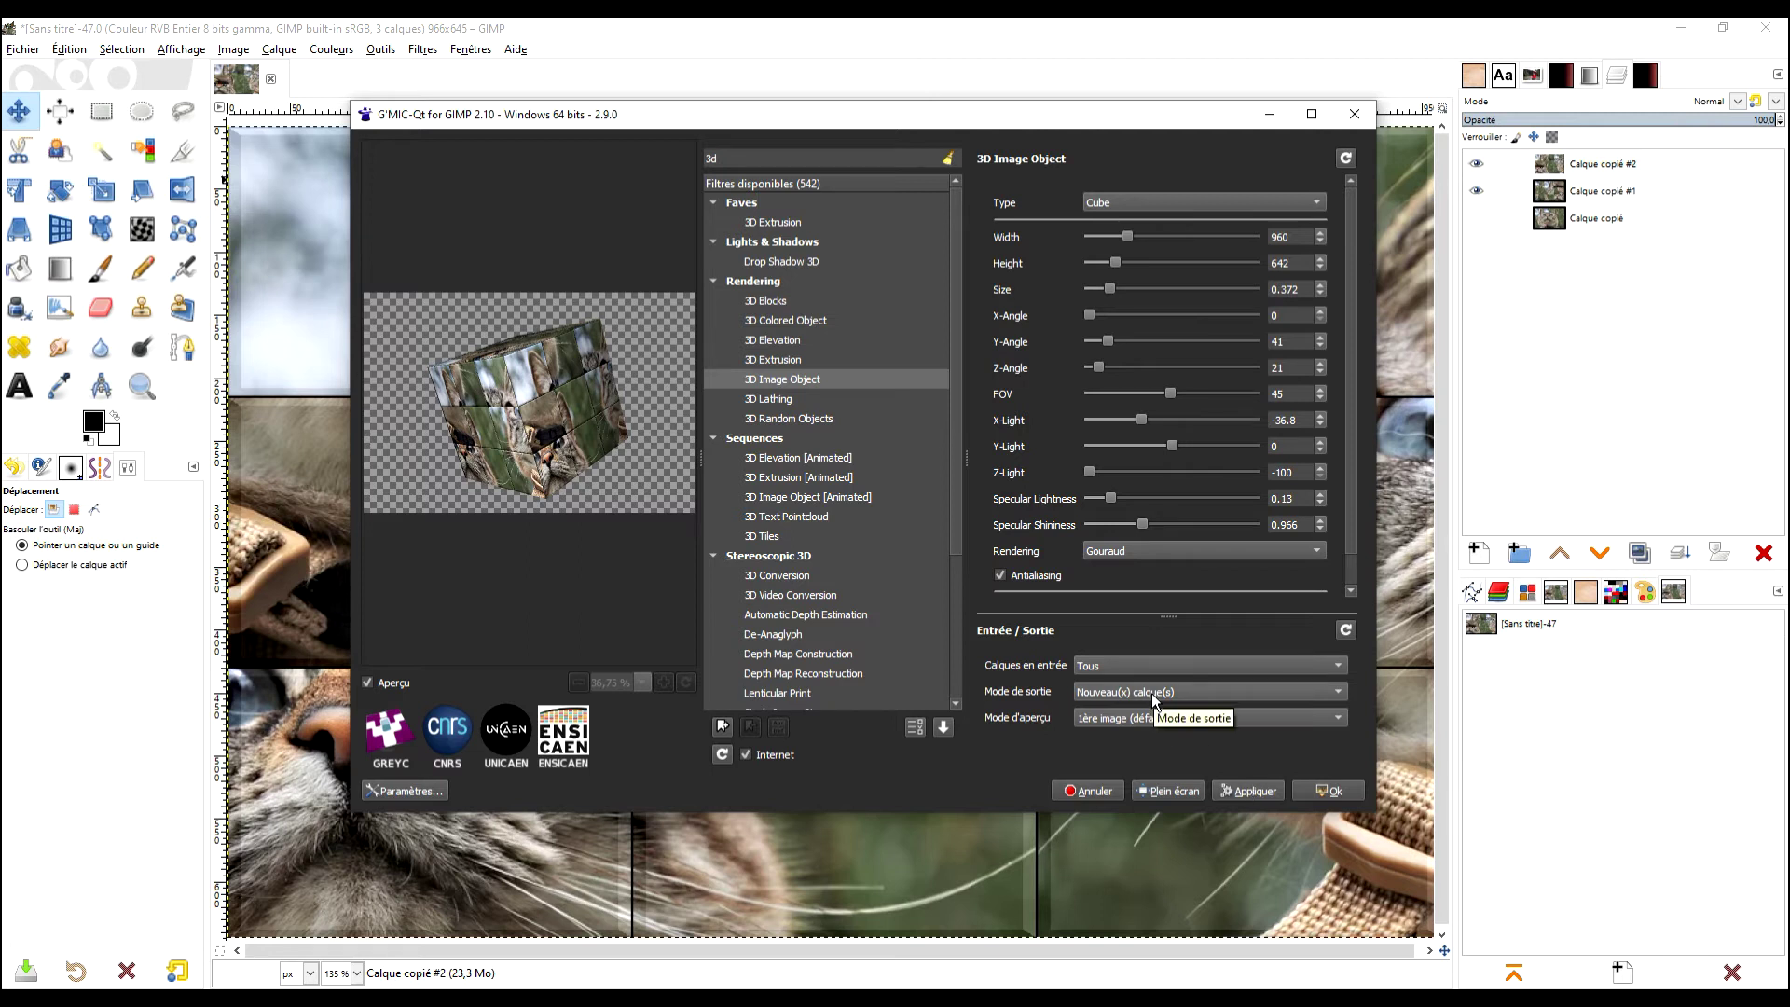
pyautogui.click(1250, 791)
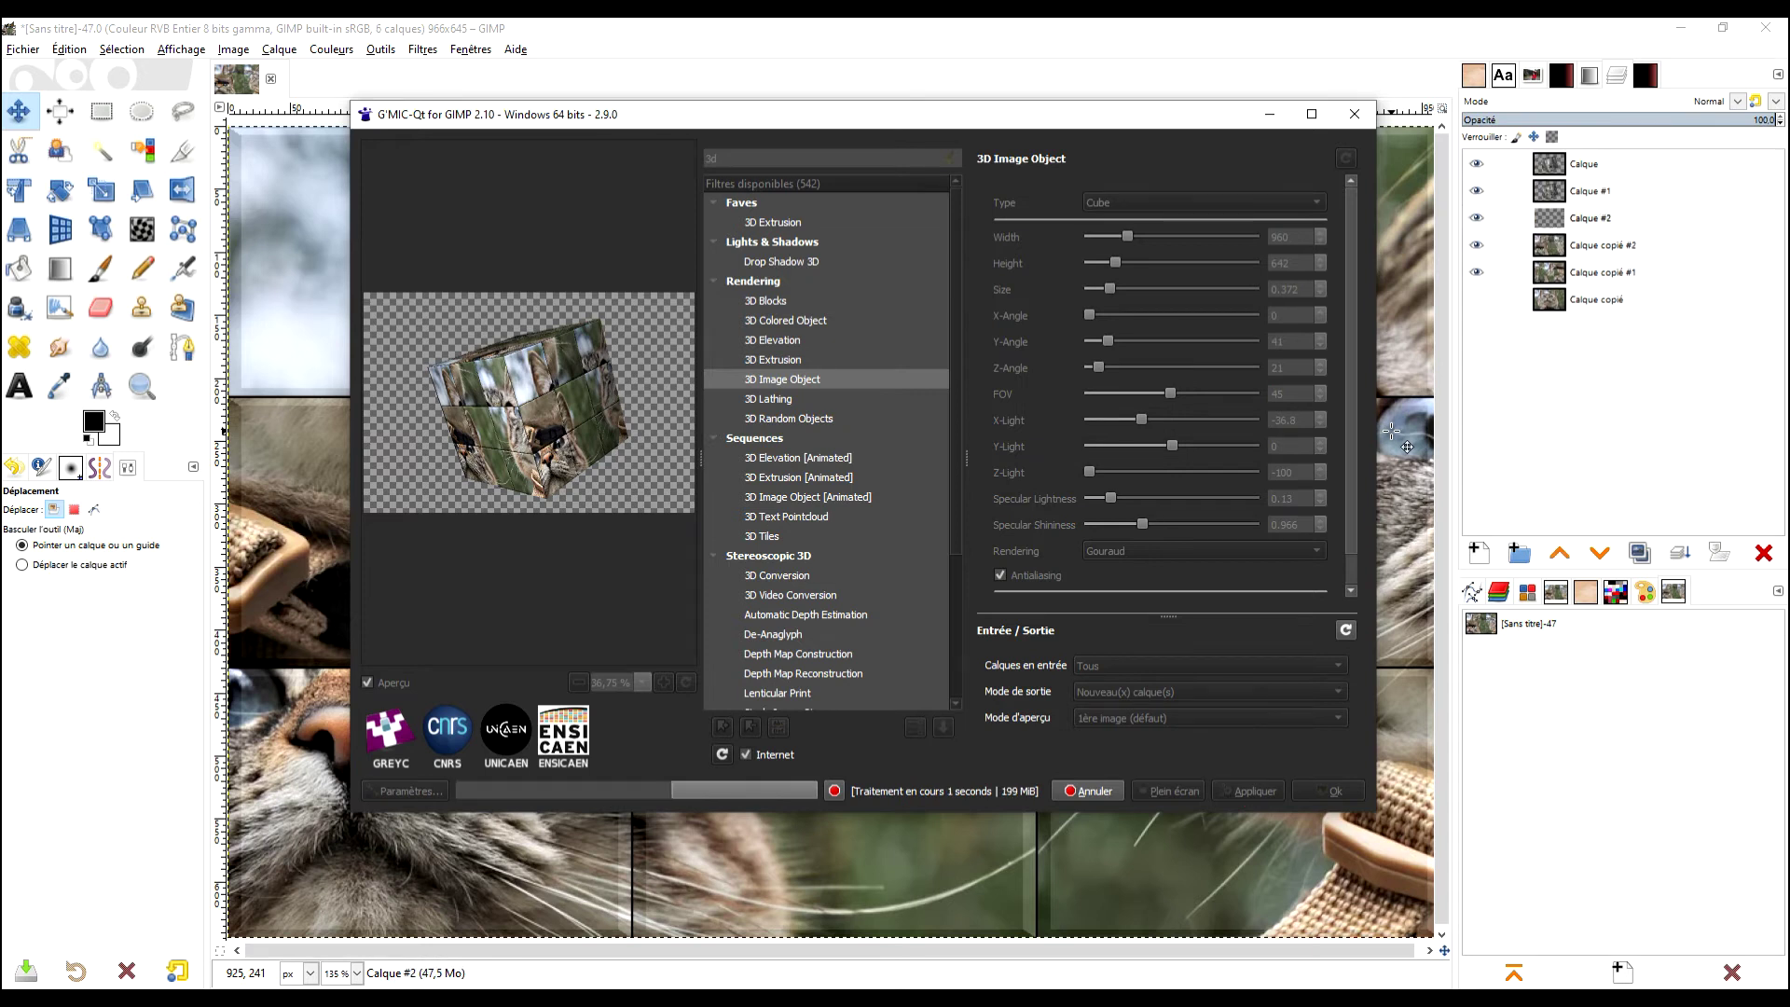
pyautogui.click(1355, 113)
pyautogui.click(1476, 272)
pyautogui.click(1474, 247)
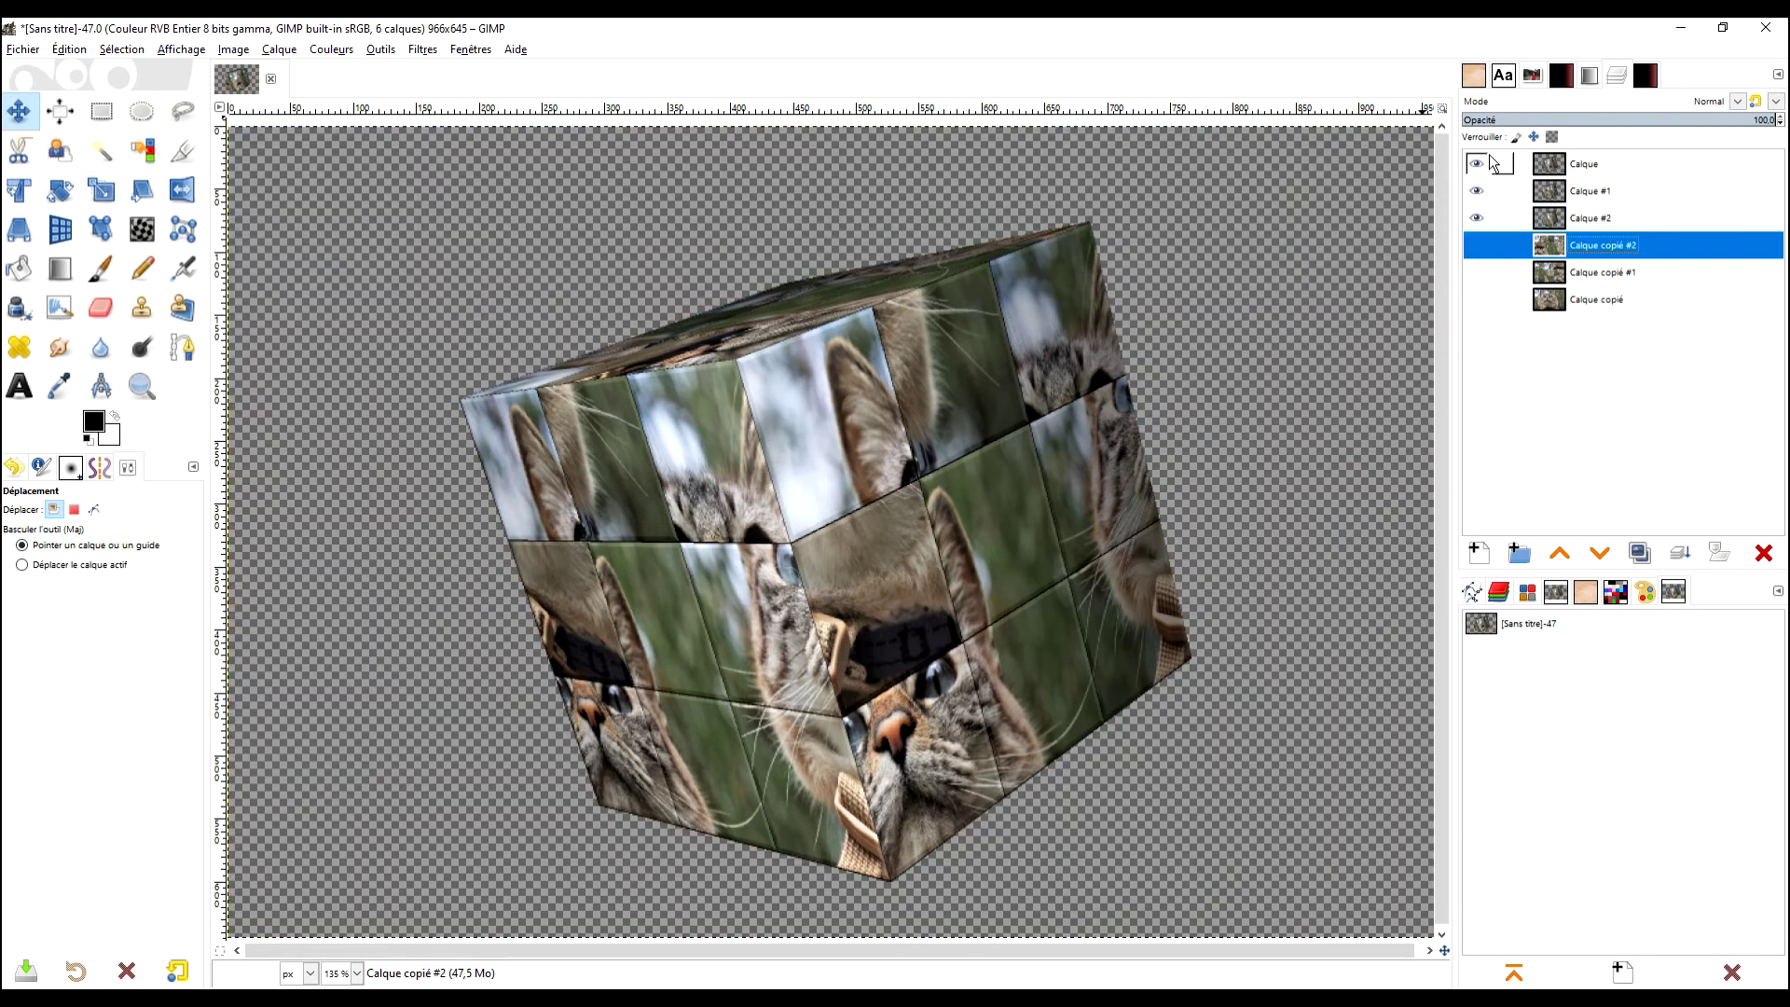
# - Compare the rendered cubes by toggling the visibility of the Calque and Calque #1 layers
pyautogui.click(1474, 190)
pyautogui.click(1475, 190)
pyautogui.click(1476, 164)
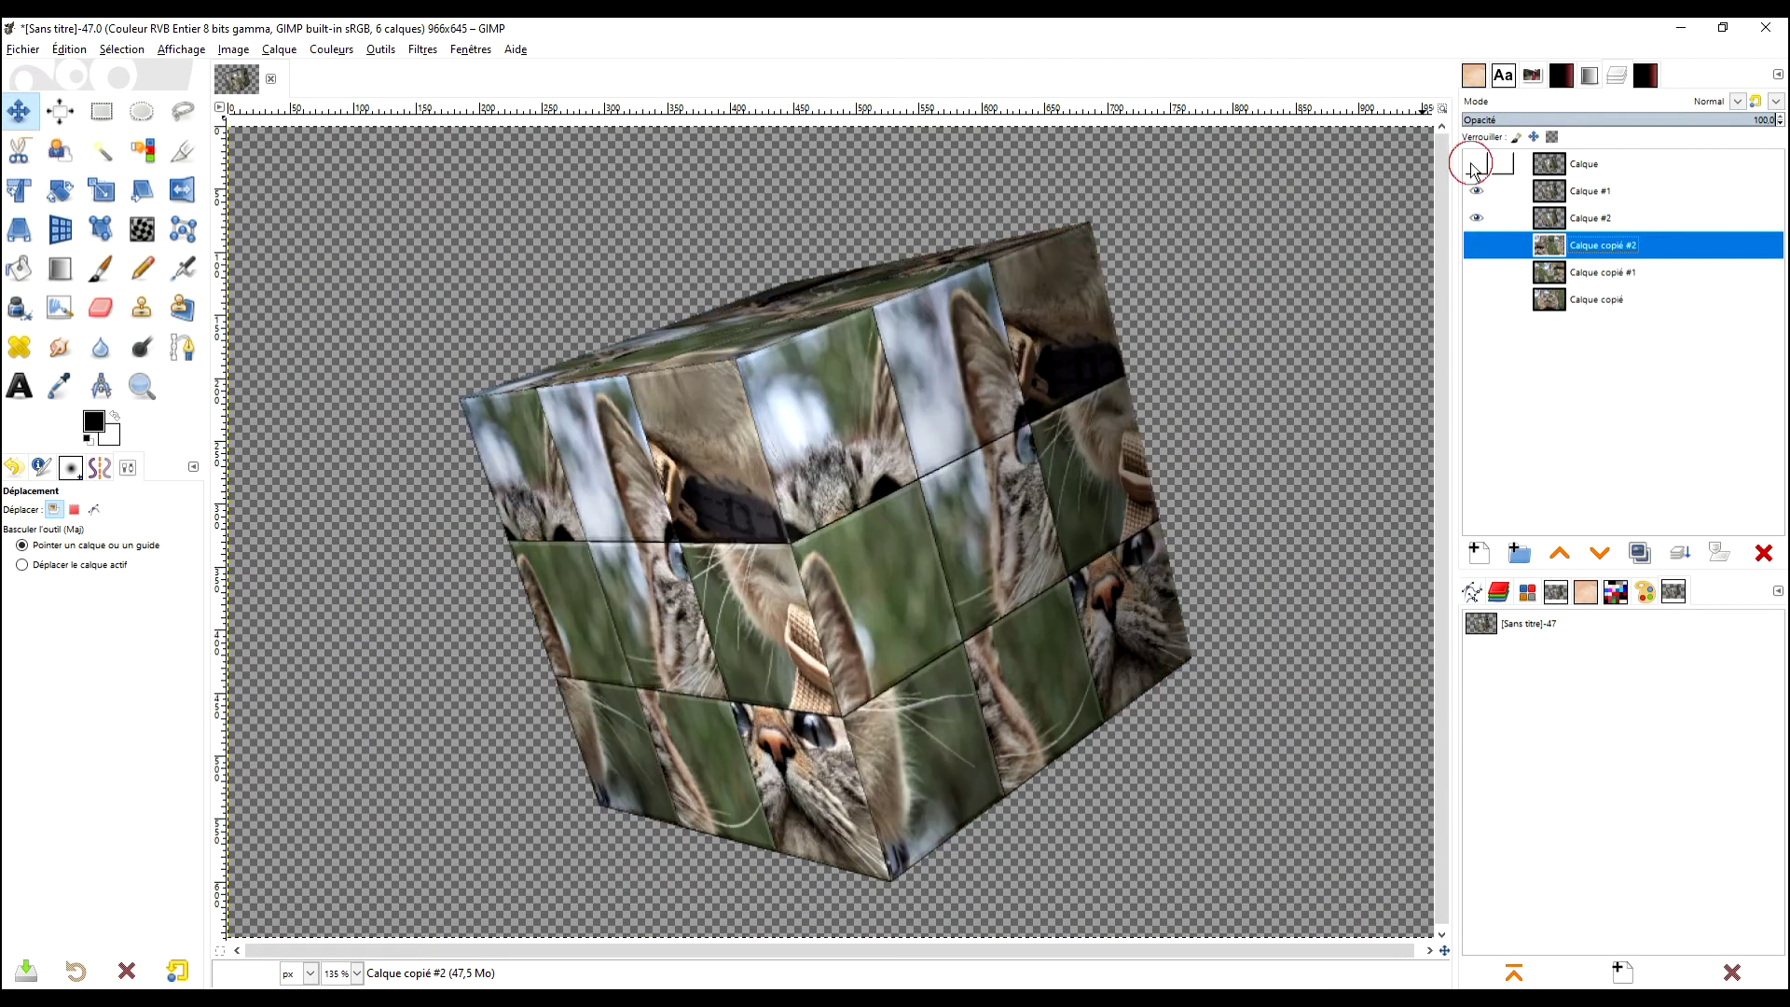
pyautogui.click(1476, 192)
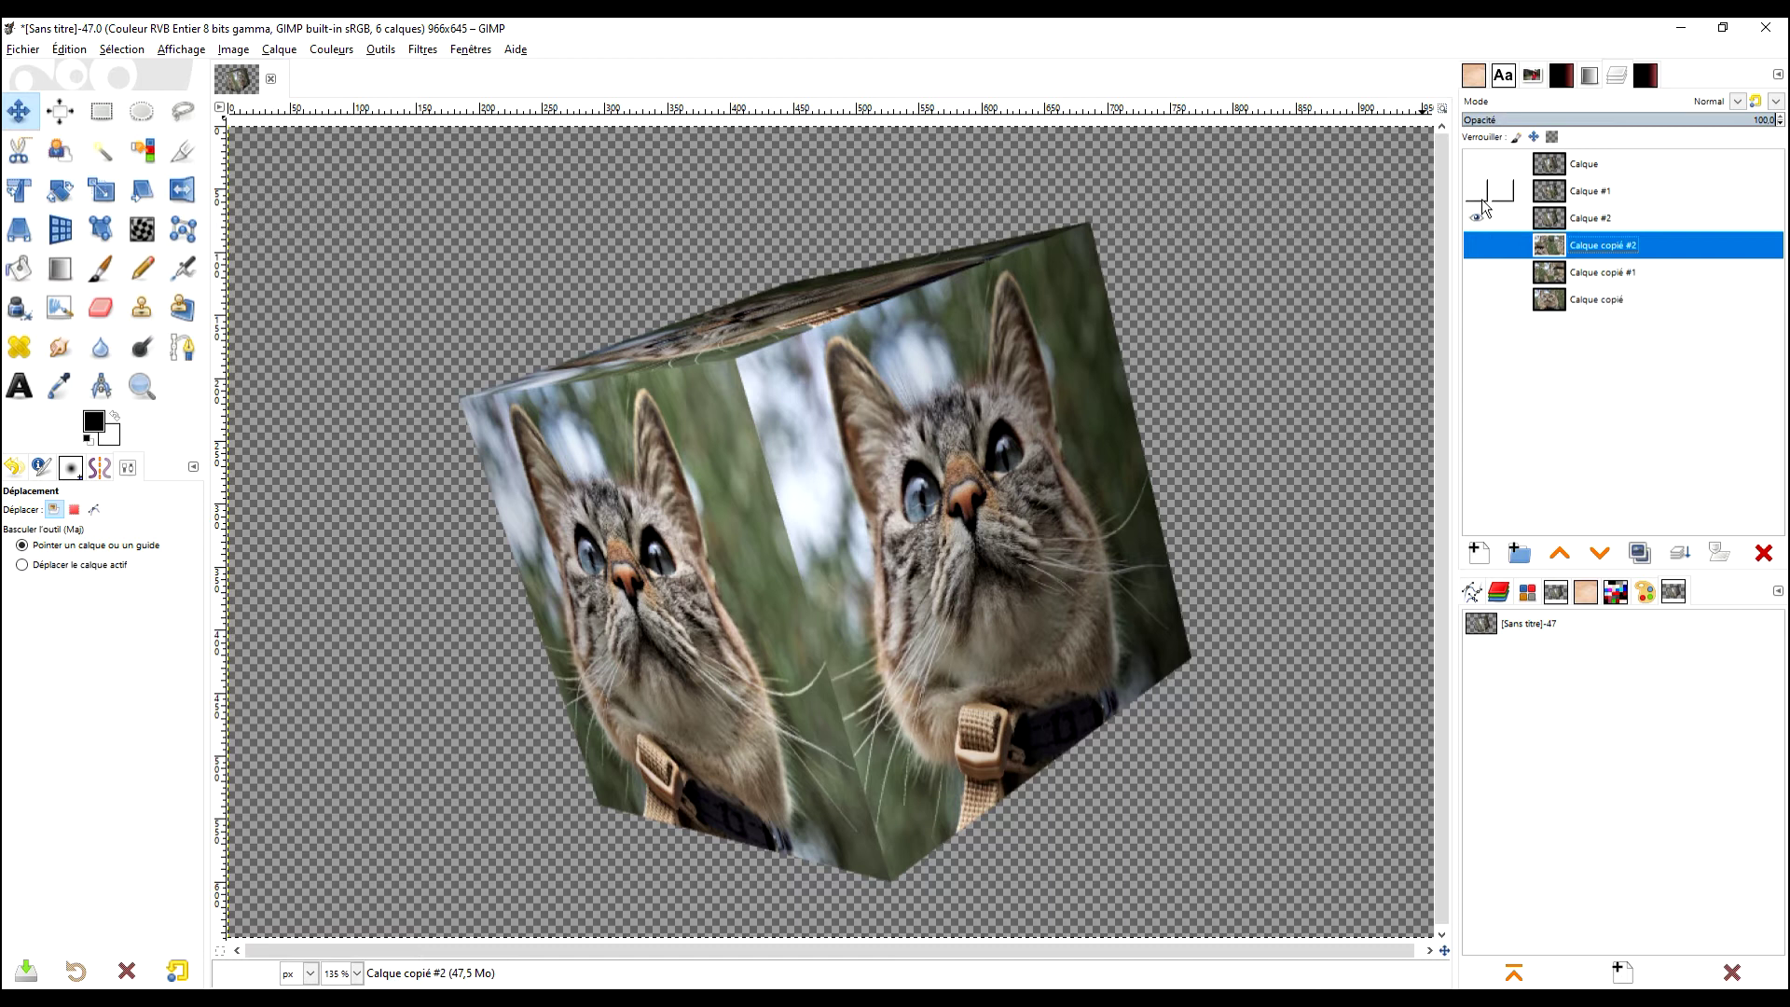
pyautogui.click(1481, 193)
pyautogui.click(1481, 166)
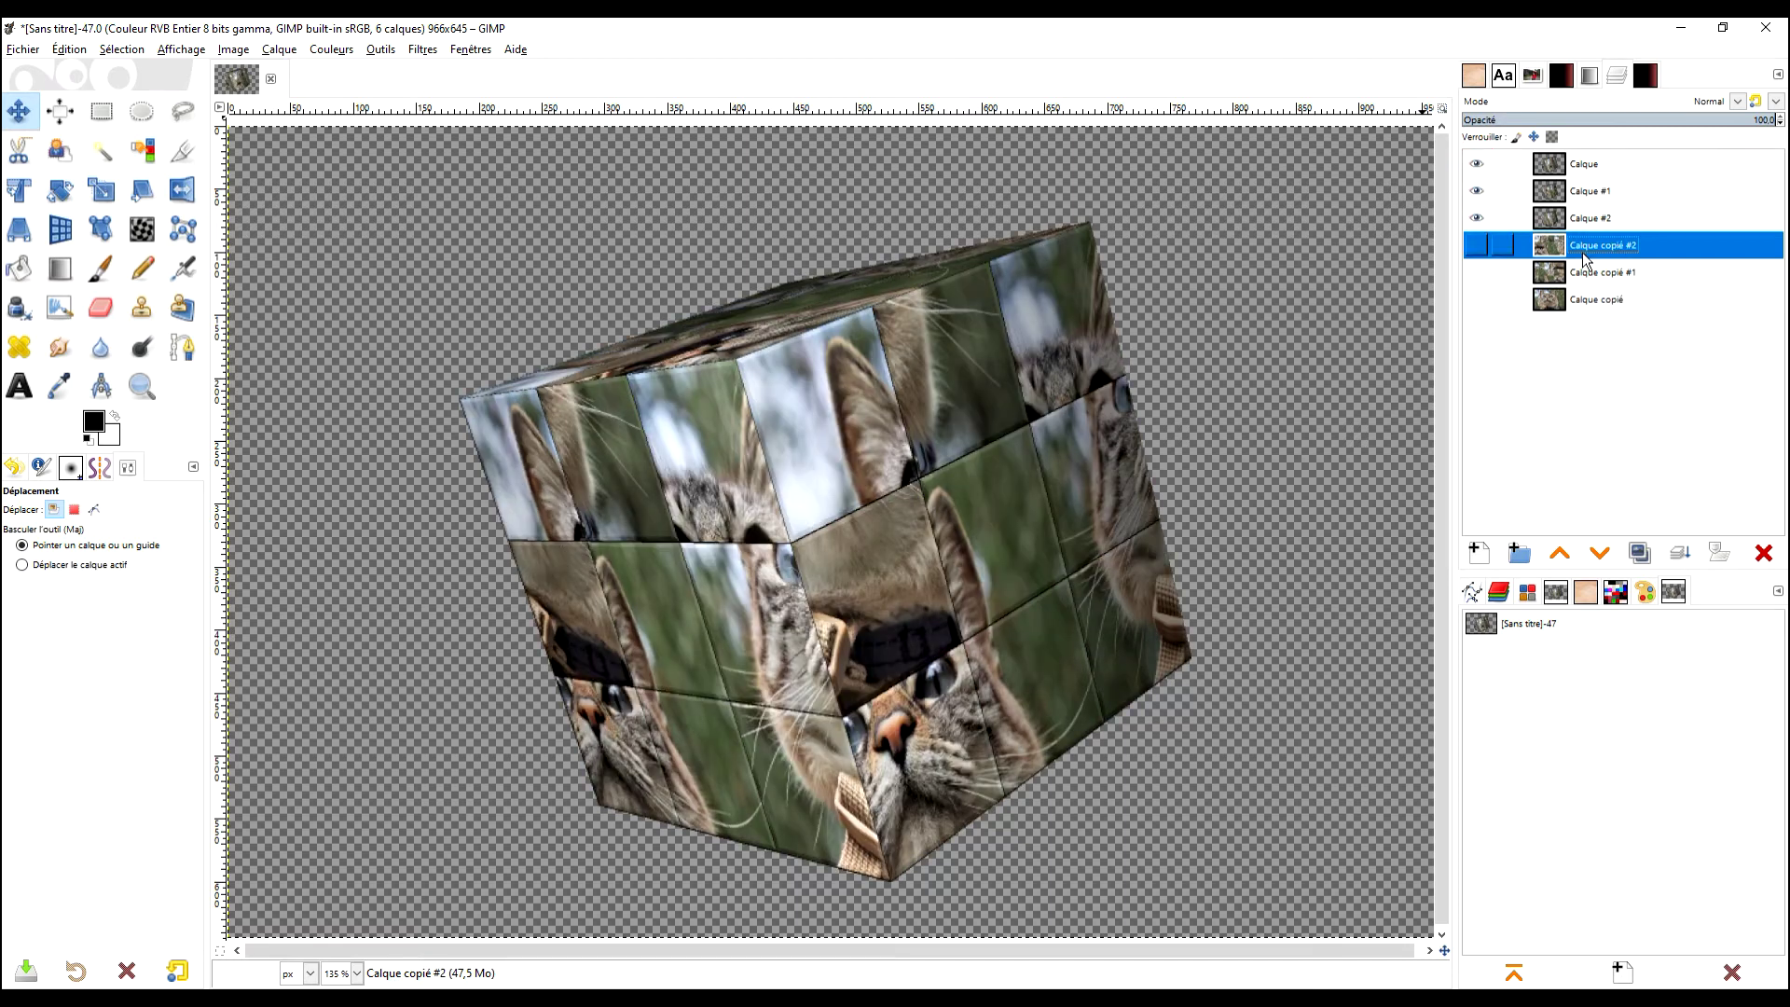
pyautogui.click(422, 49)
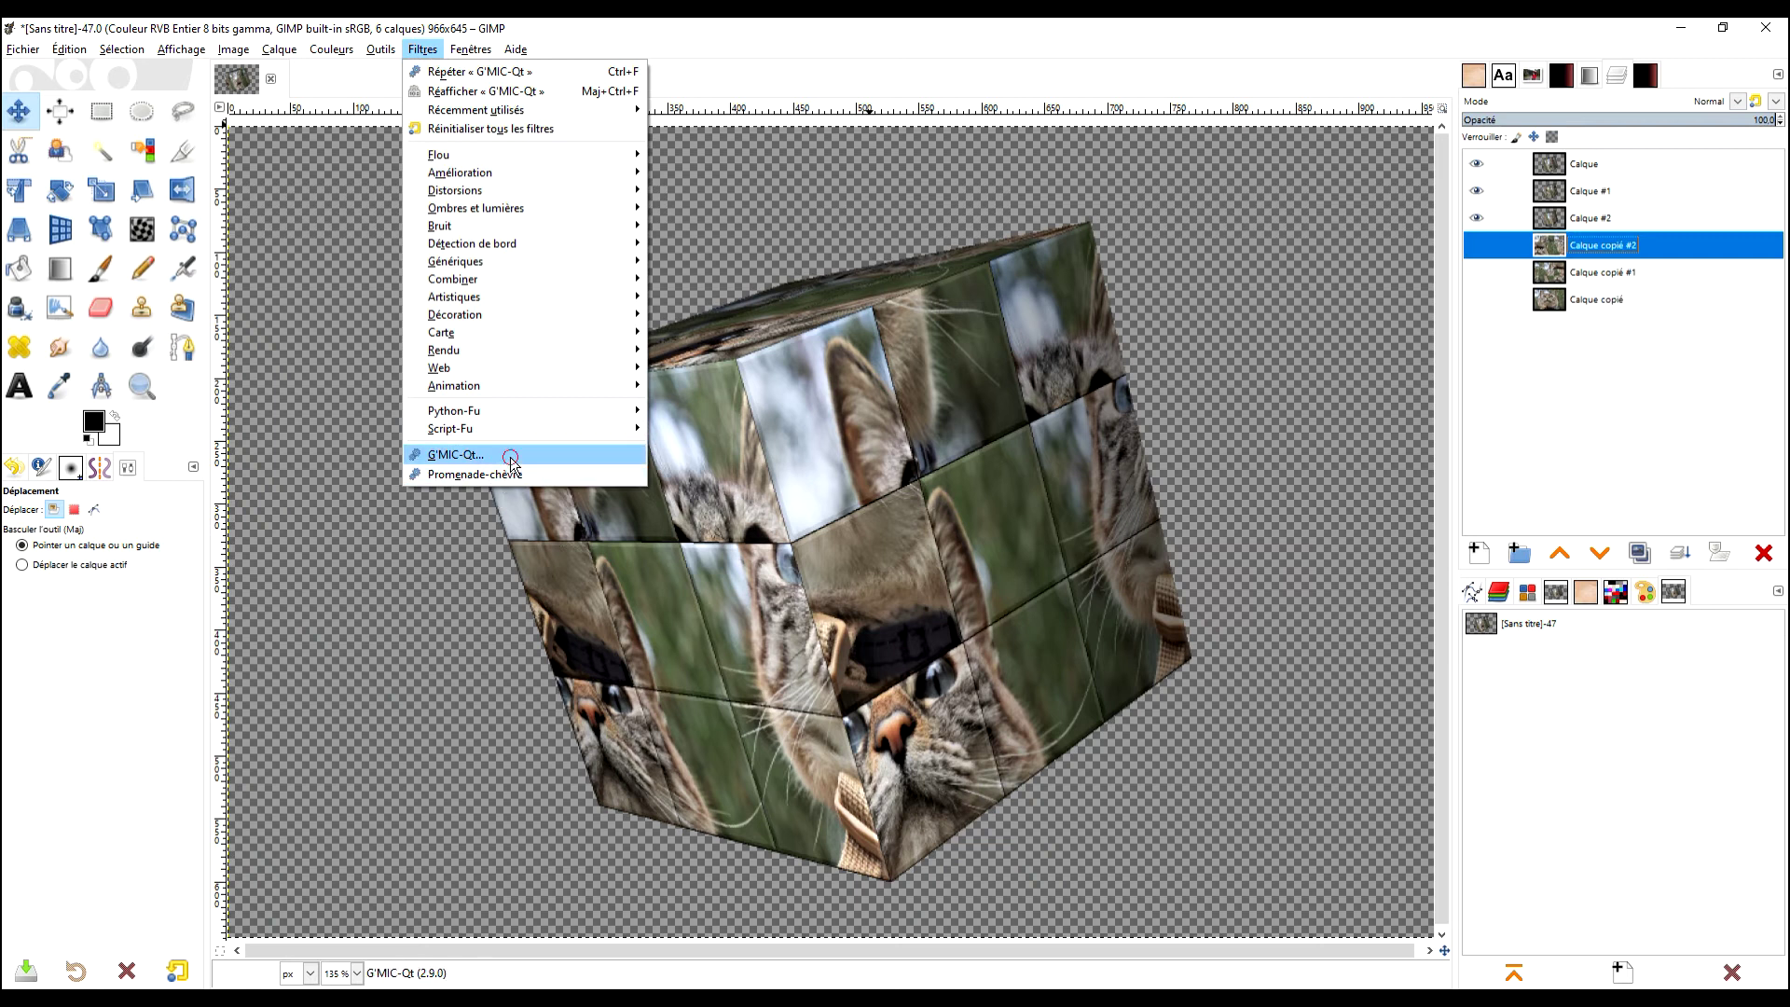
pyautogui.click(455, 454)
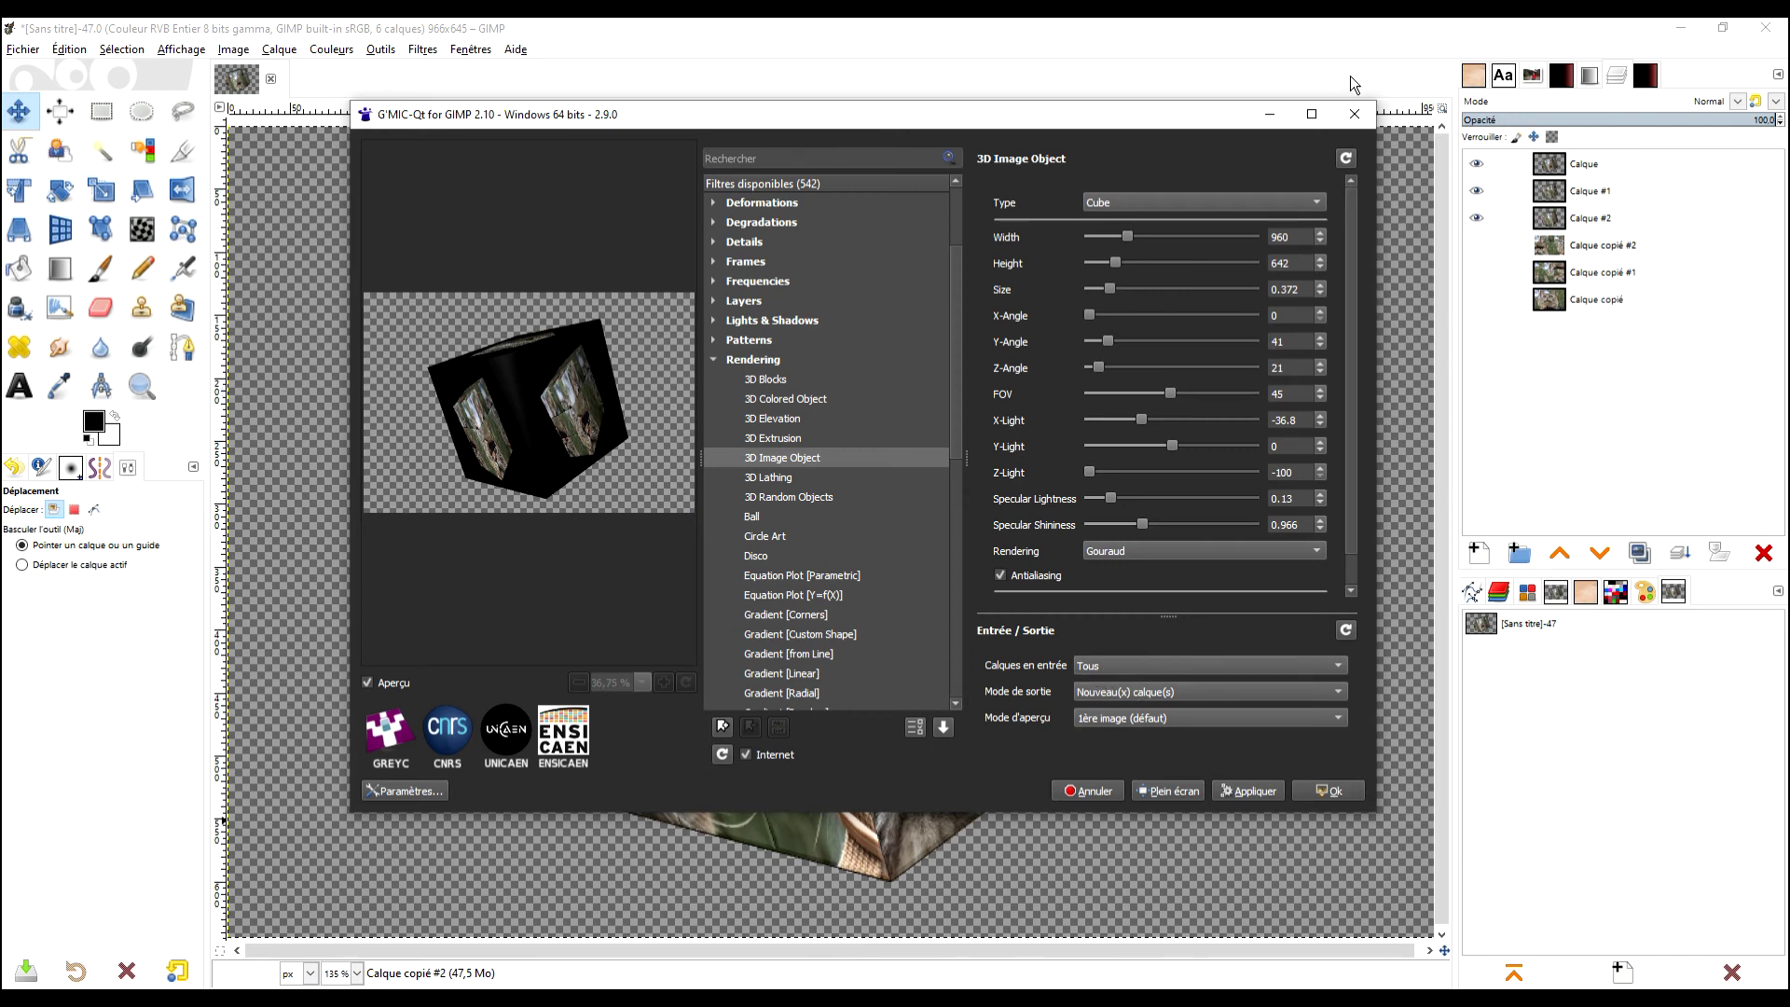
pyautogui.click(1355, 113)
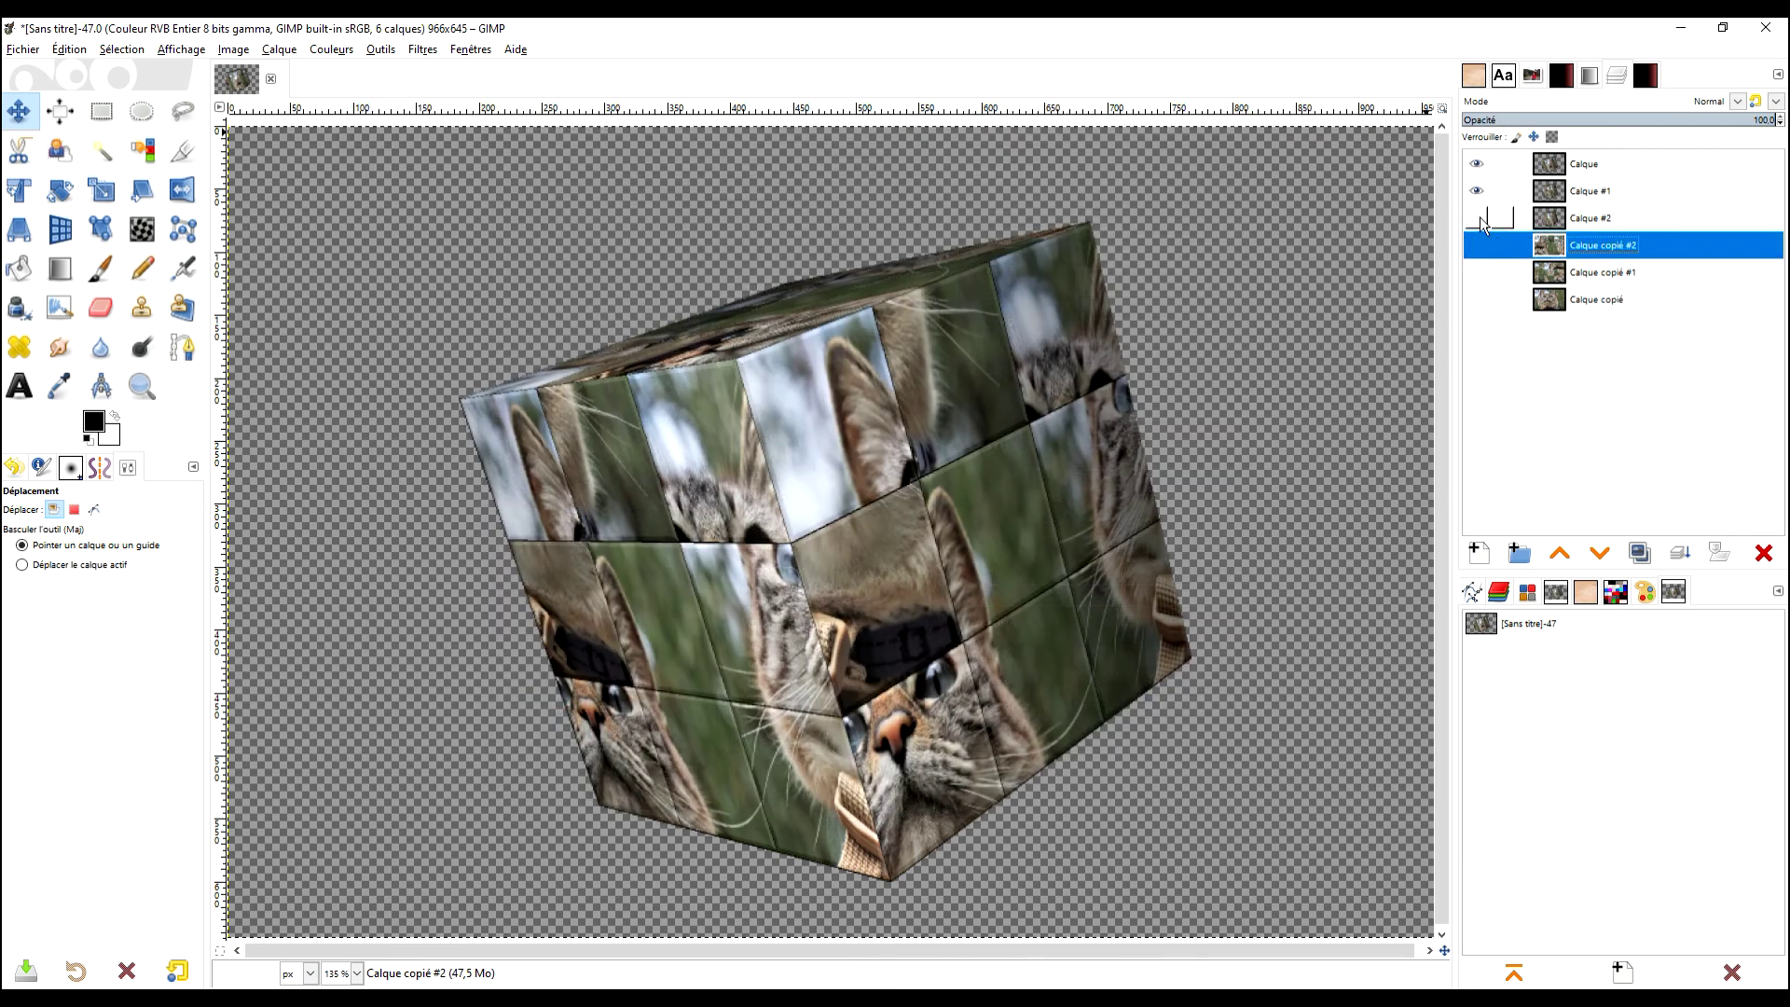
# - Inspect the three cube layers again, switching Calque #2, Calque and Calque #1 off and back on
pyautogui.click(1477, 220)
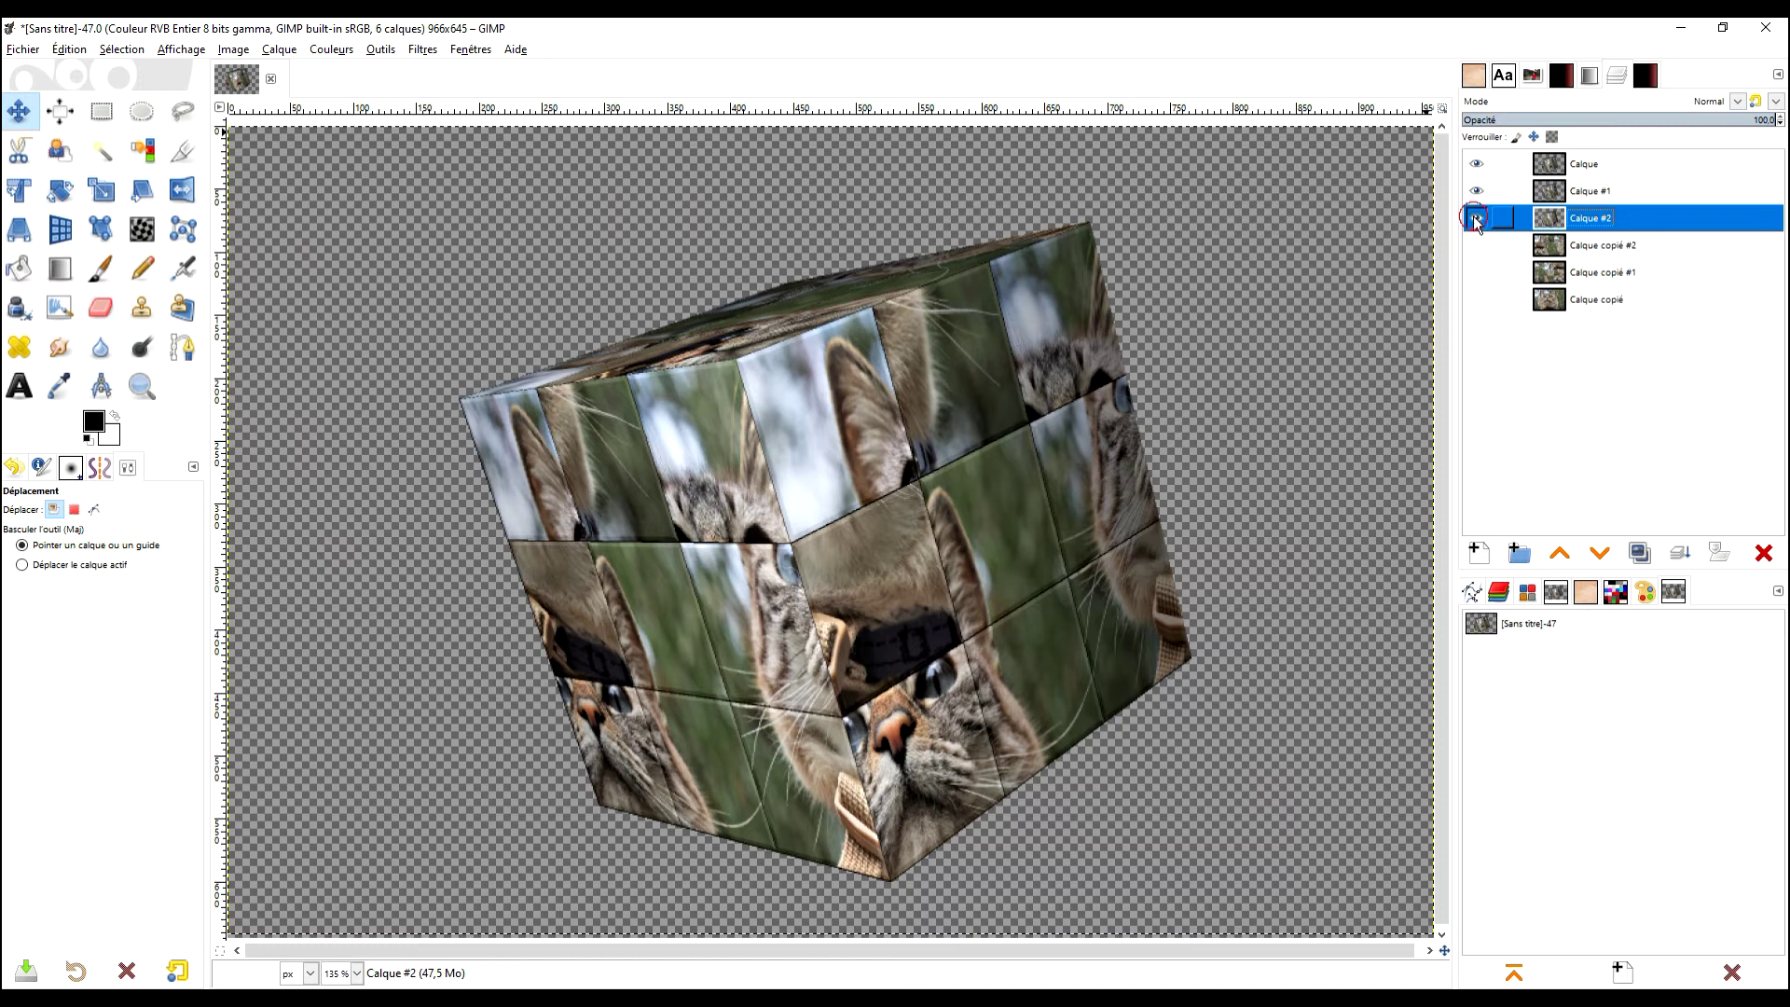
pyautogui.click(1476, 163)
pyautogui.click(1475, 191)
pyautogui.click(1475, 190)
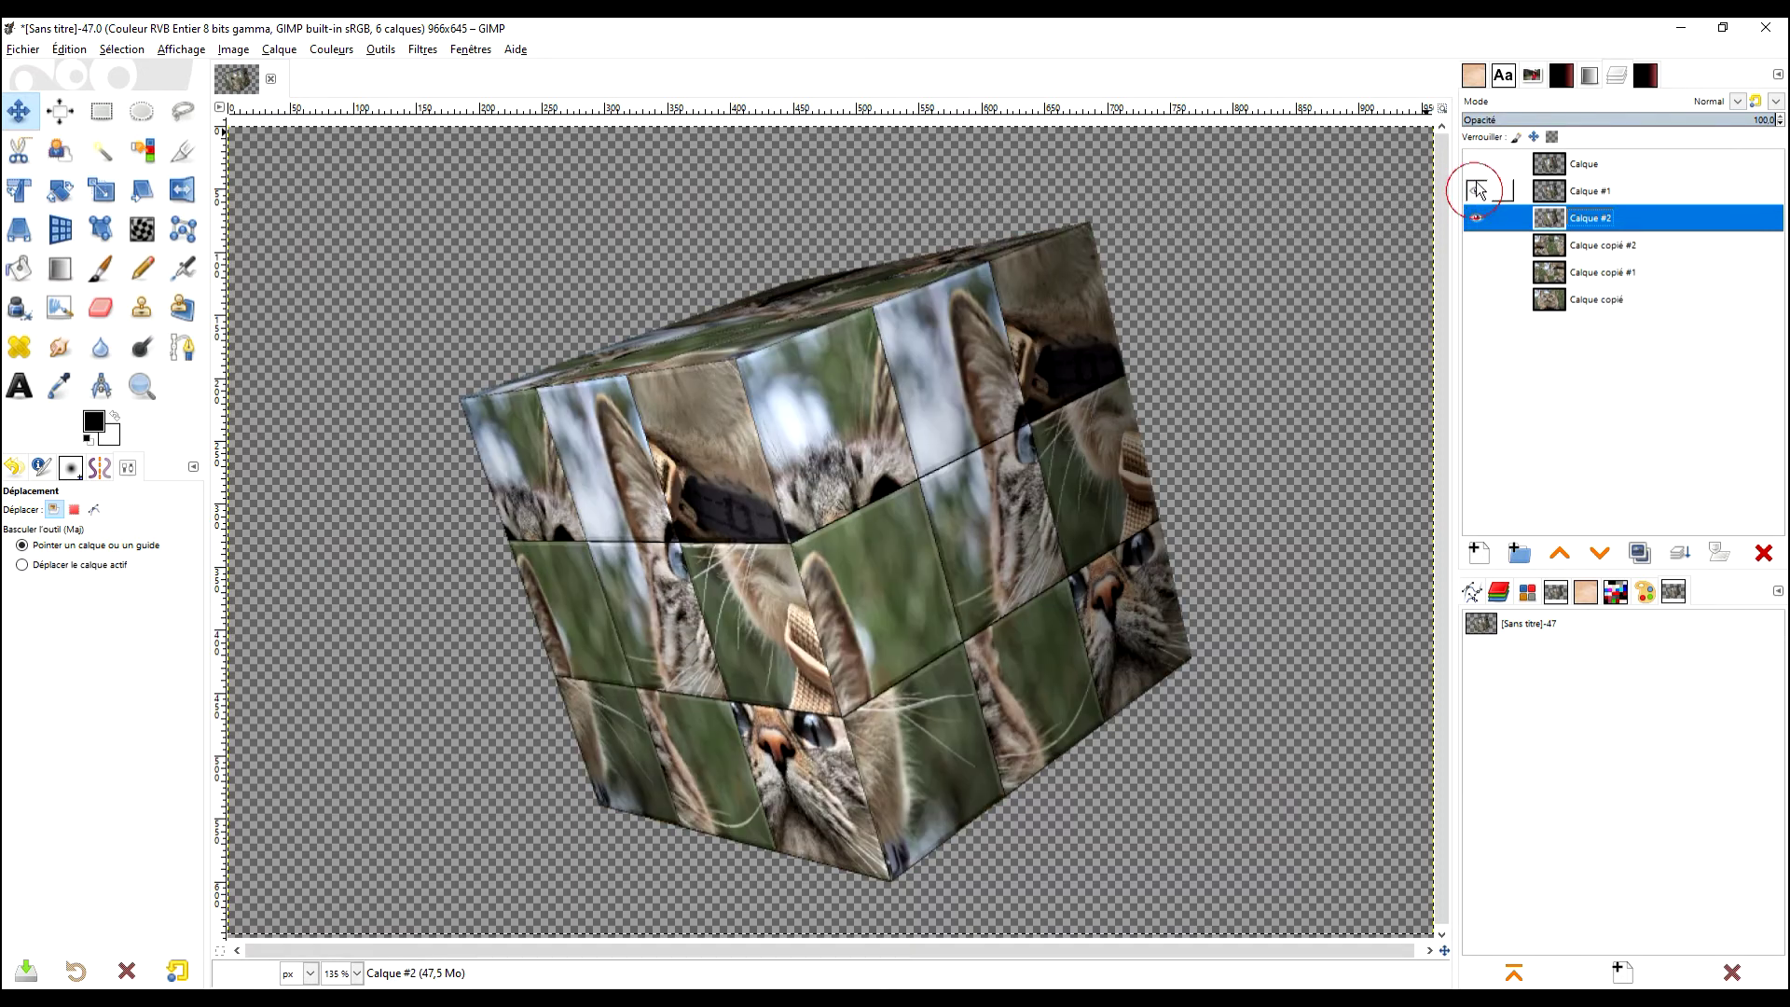
pyautogui.click(1476, 163)
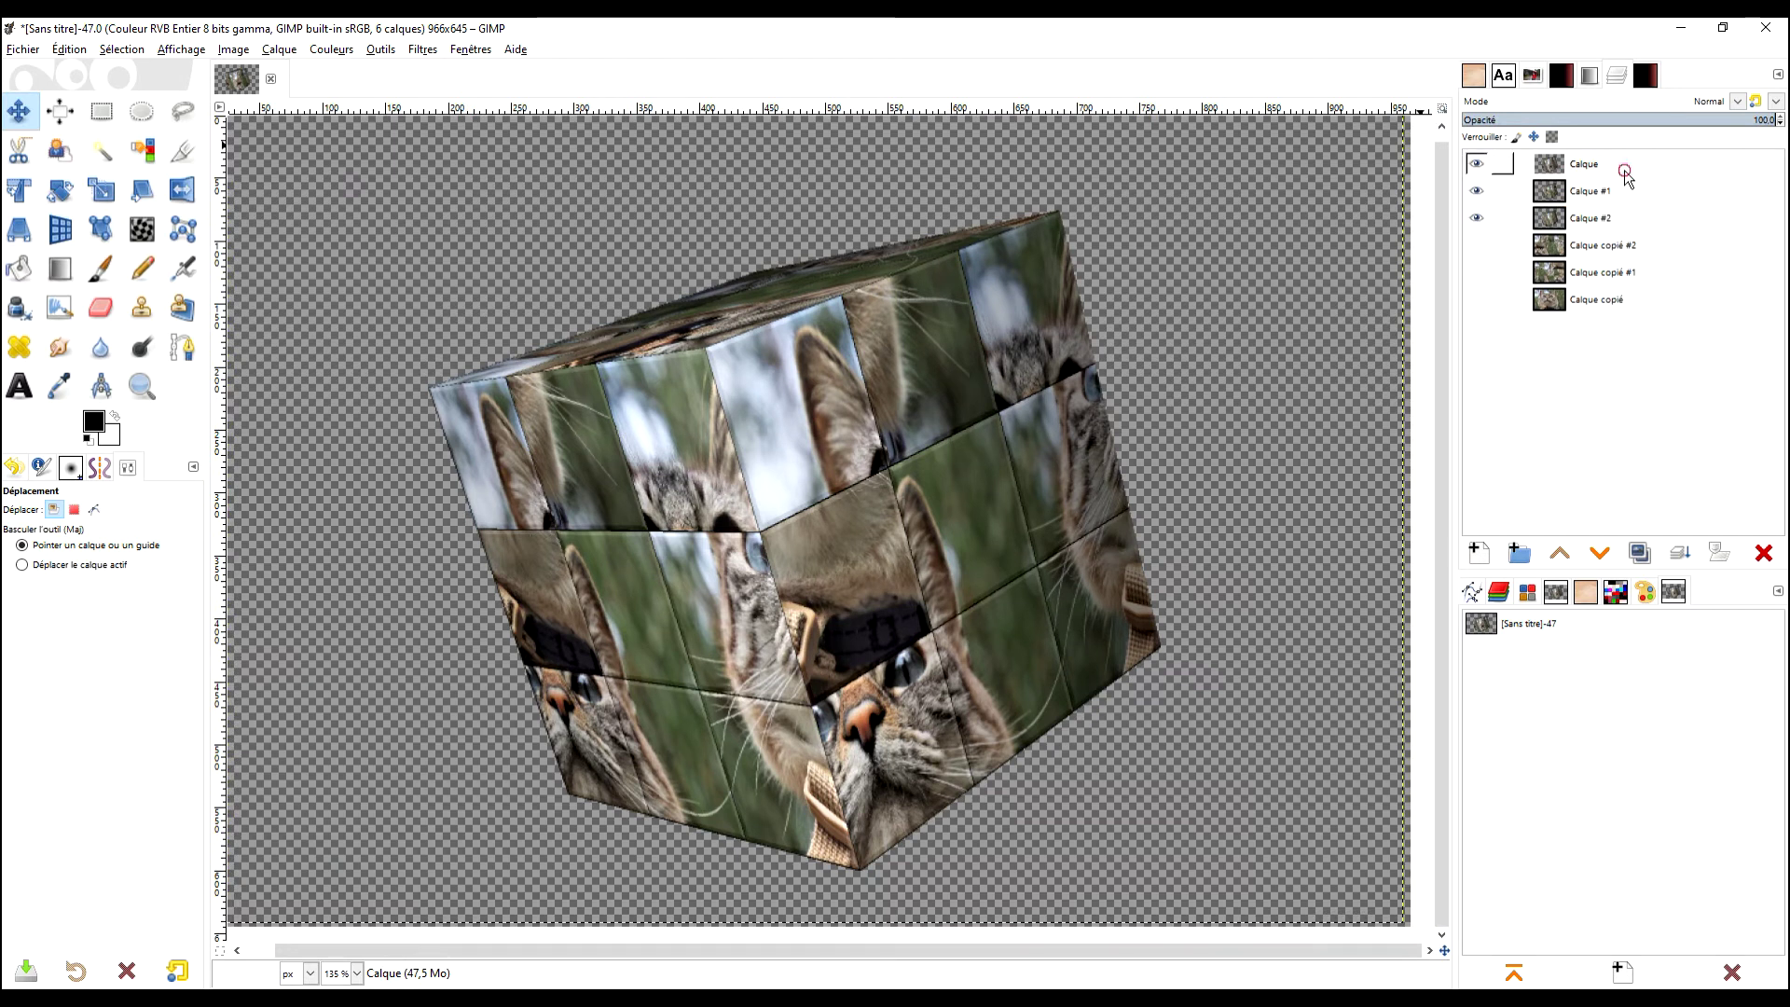
# - Outline the cube's front-right face with a closed freehand polygon selection, with the Calque layer active
pyautogui.click(1626, 168)
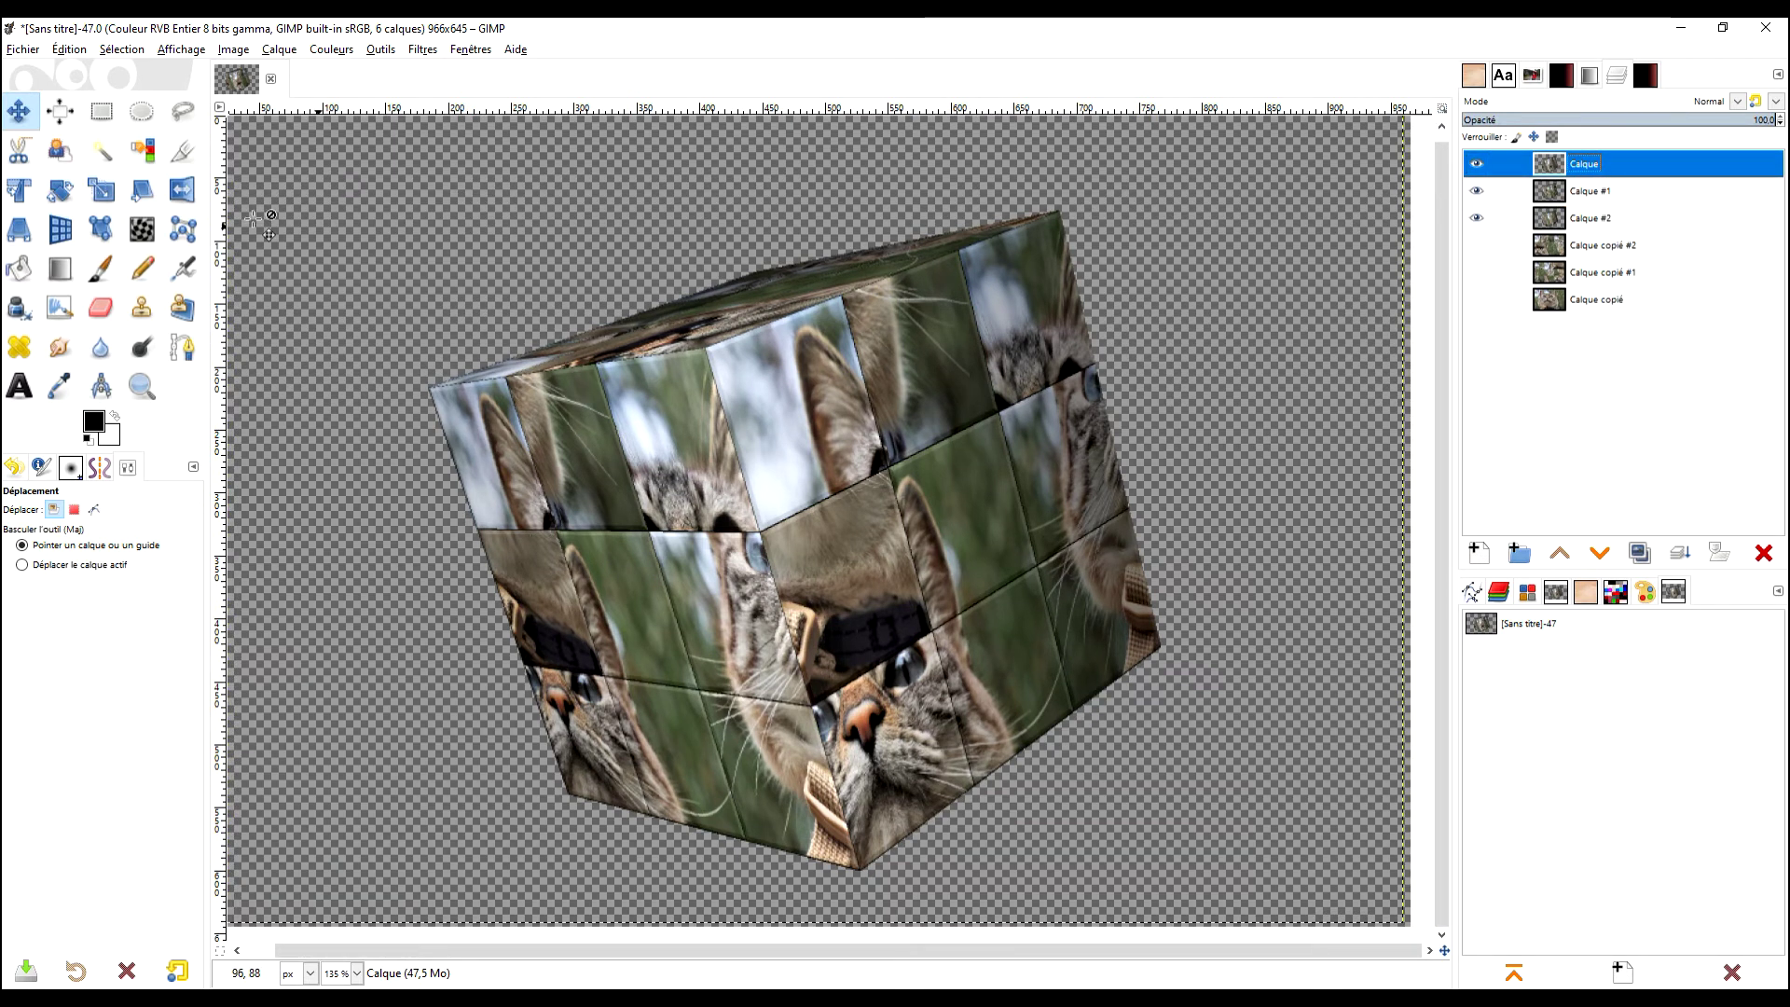
pyautogui.click(182, 110)
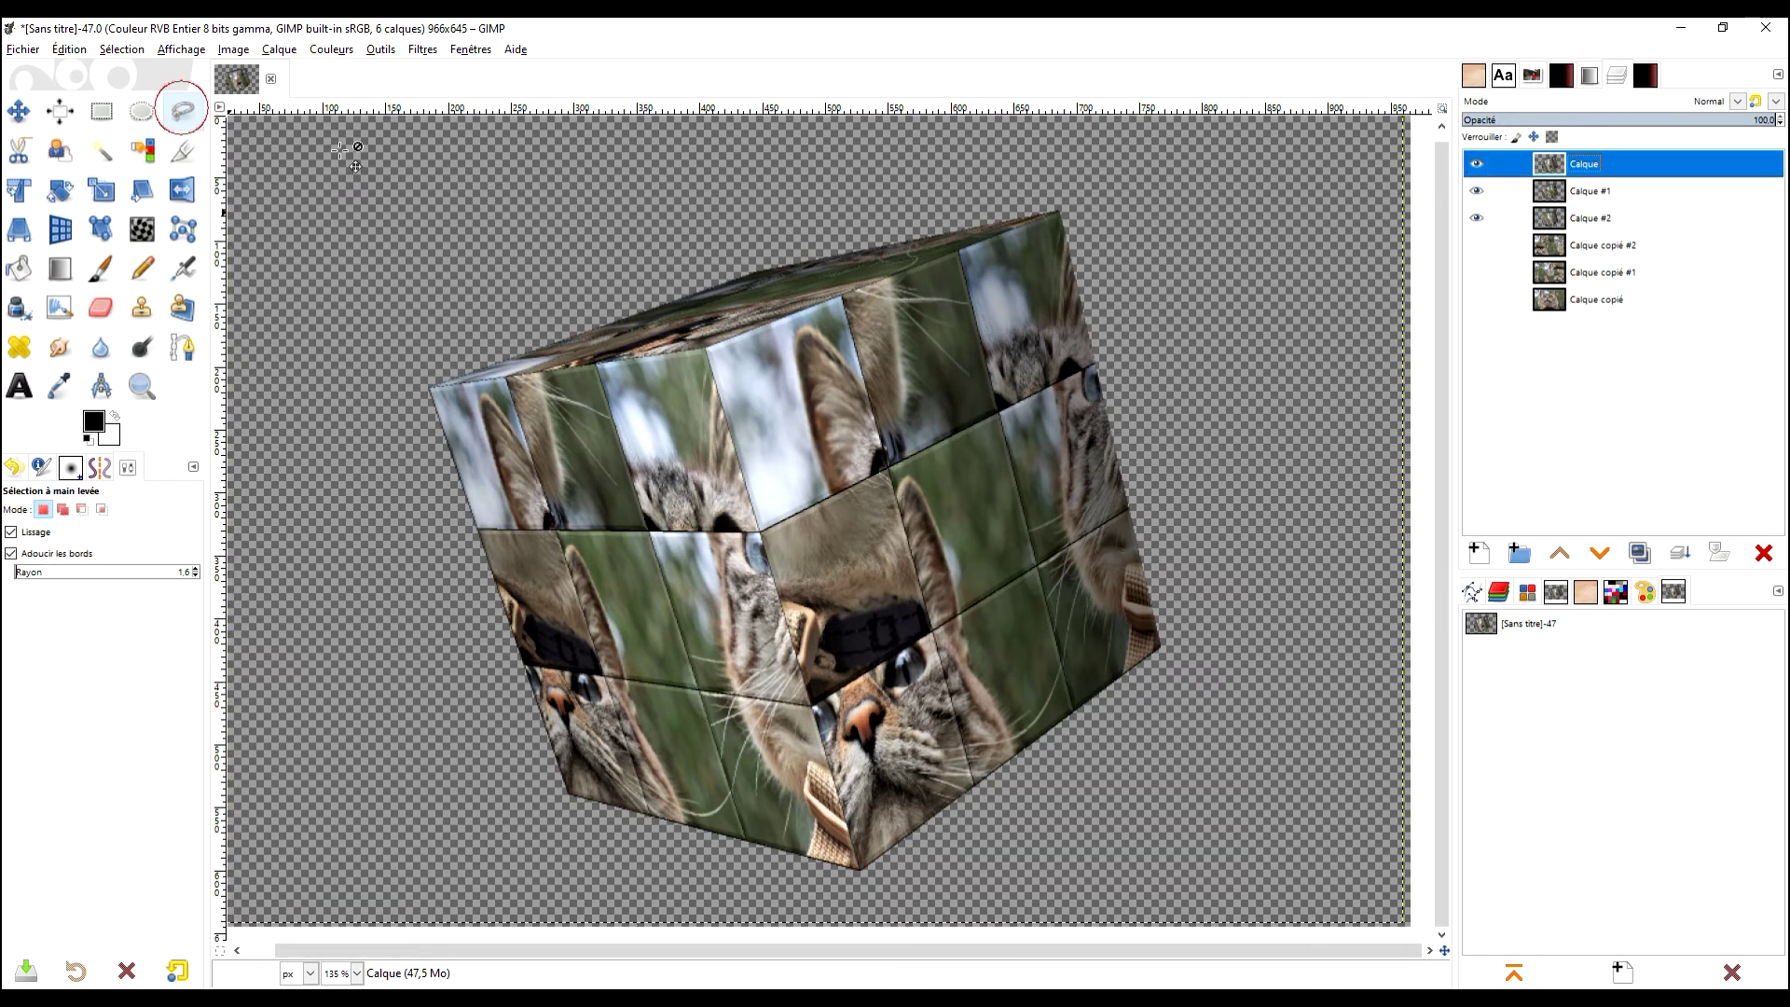
pyautogui.click(723, 355)
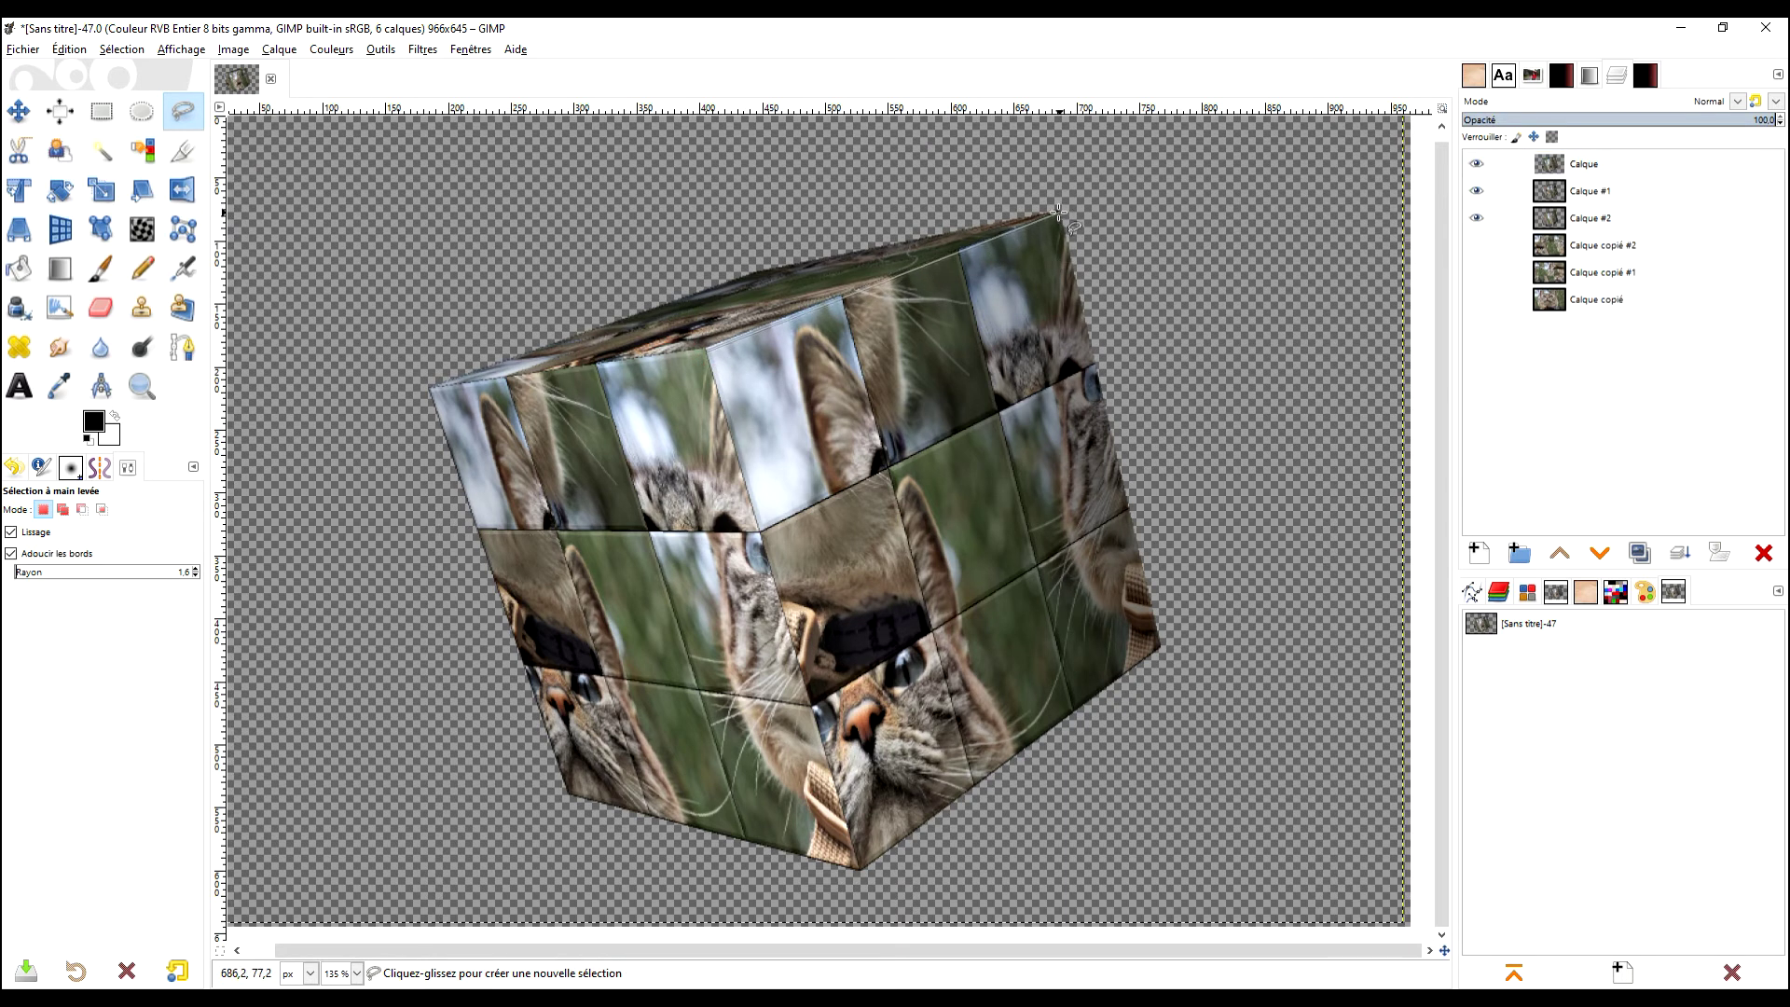
pyautogui.click(1062, 212)
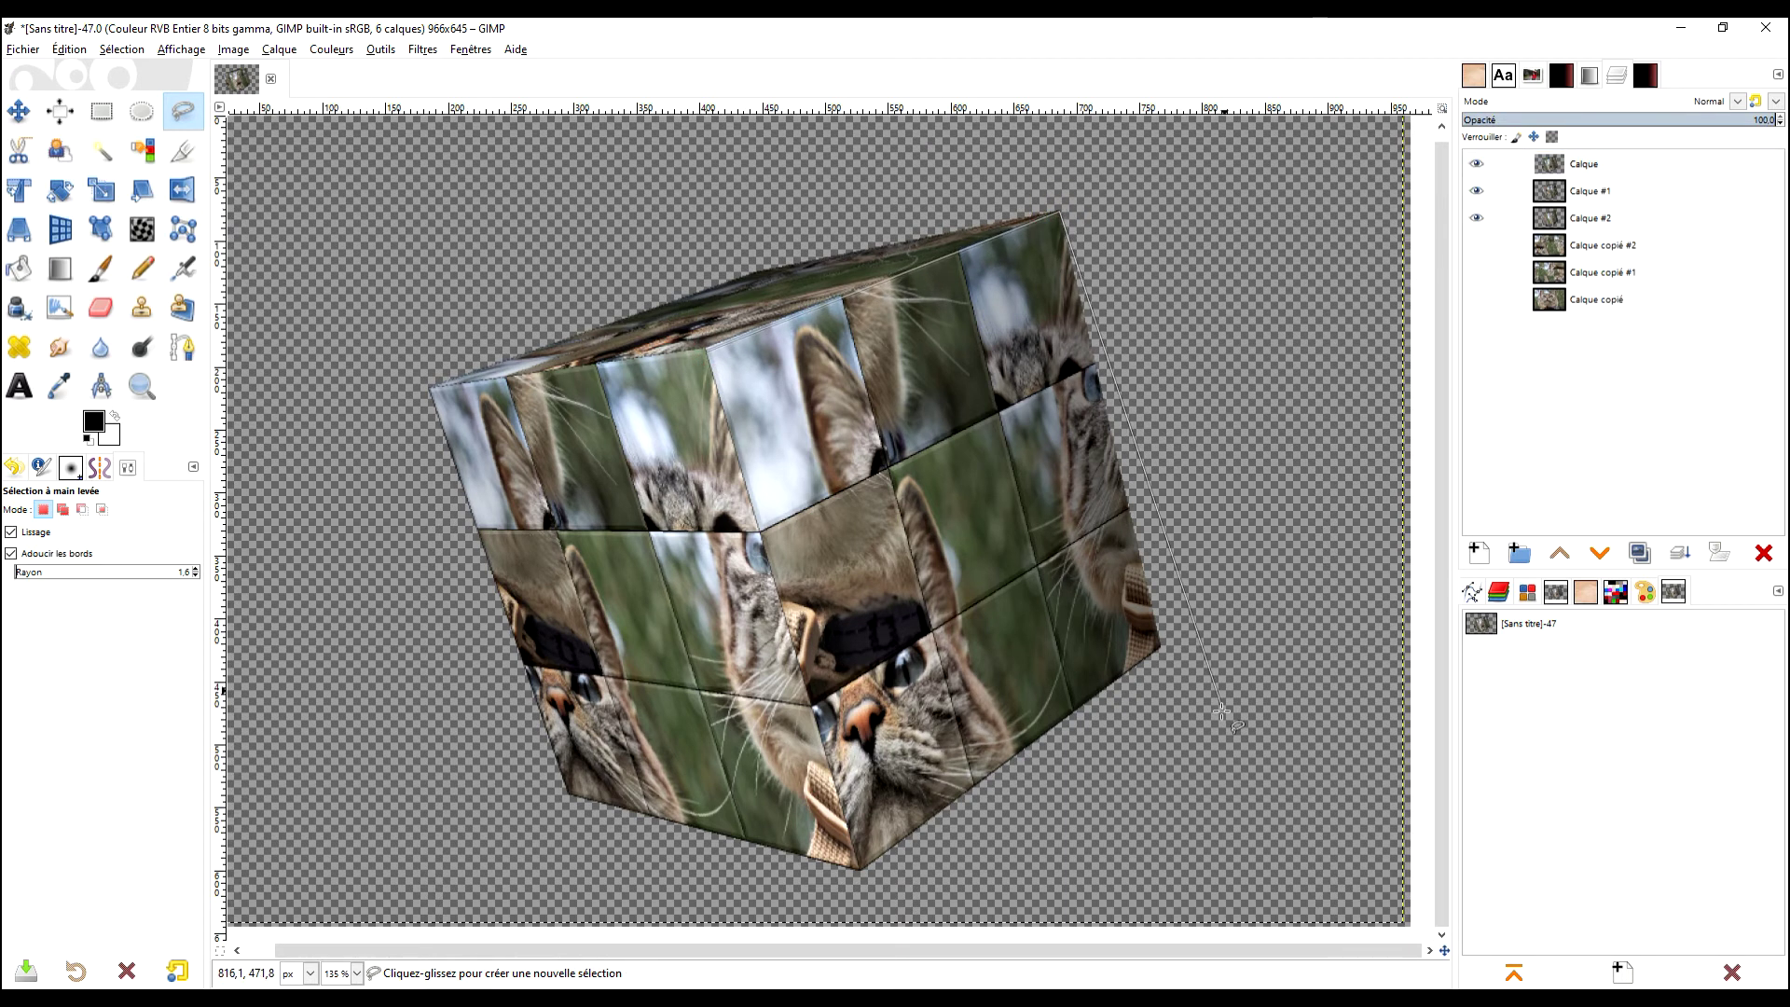
pyautogui.click(1162, 648)
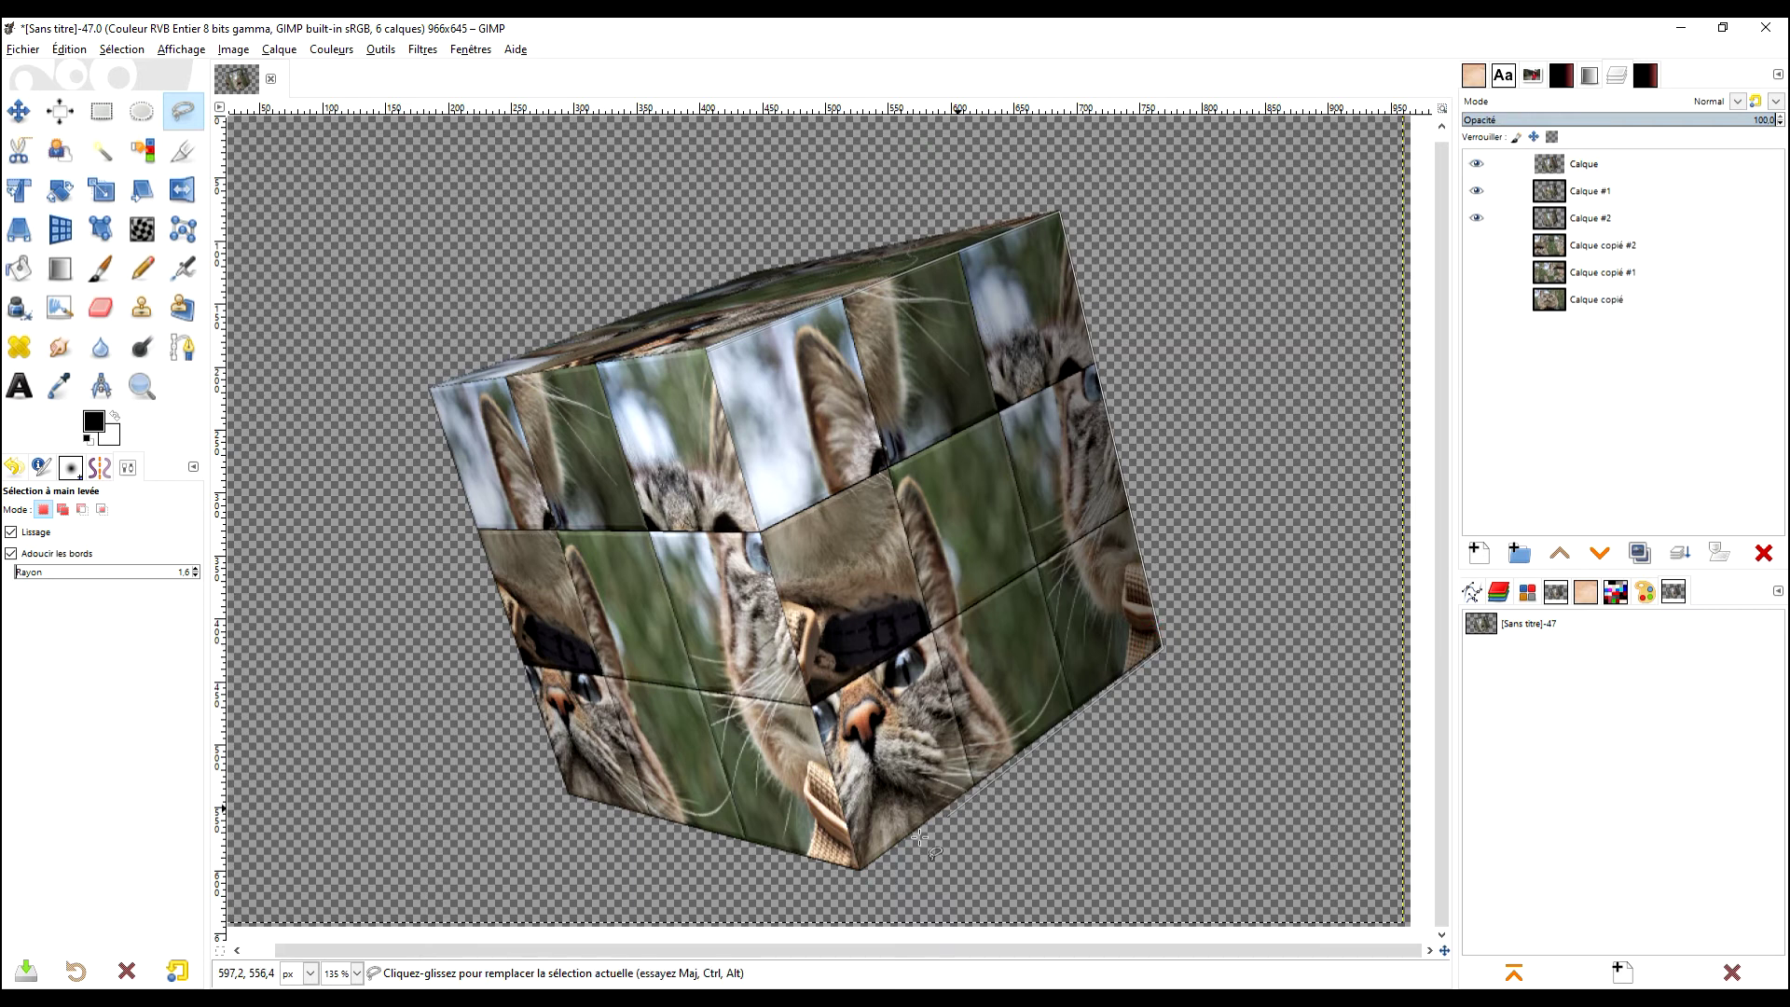
pyautogui.click(861, 870)
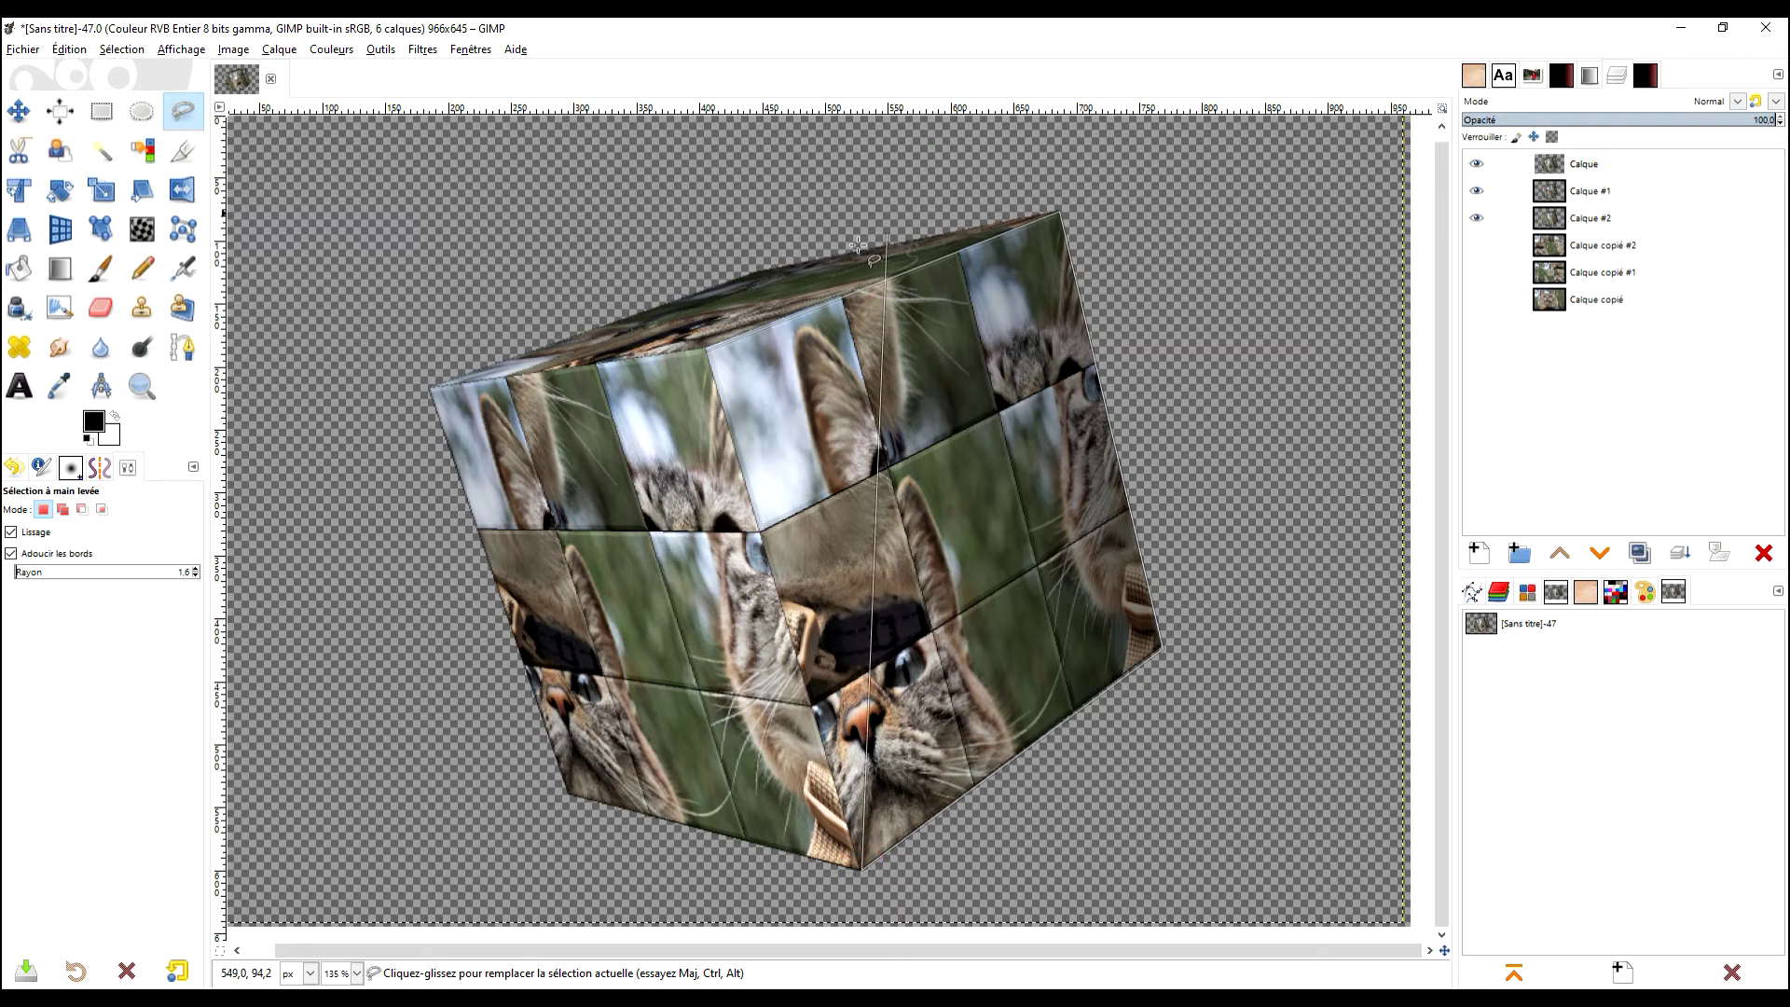
pyautogui.click(709, 351)
pyautogui.press('Return')
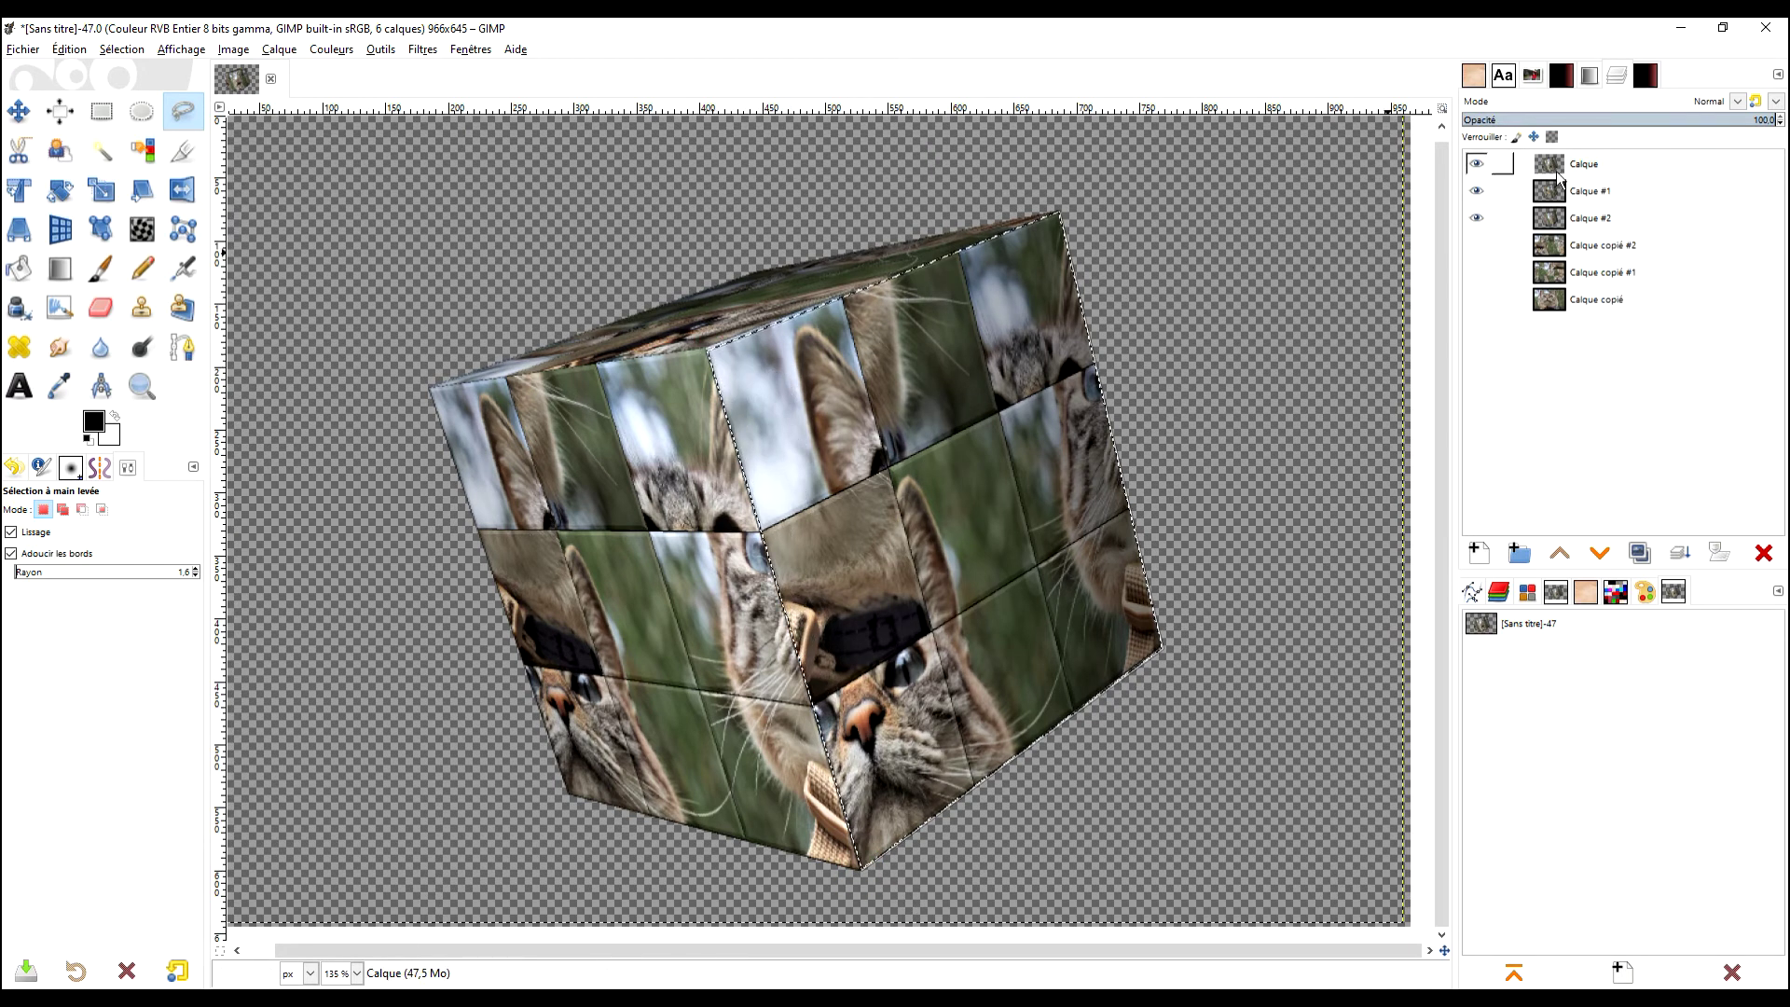
# - Add a layer mask to the Calque layer initialised from the selection, and clear the selection
pyautogui.rightClick(1557, 167)
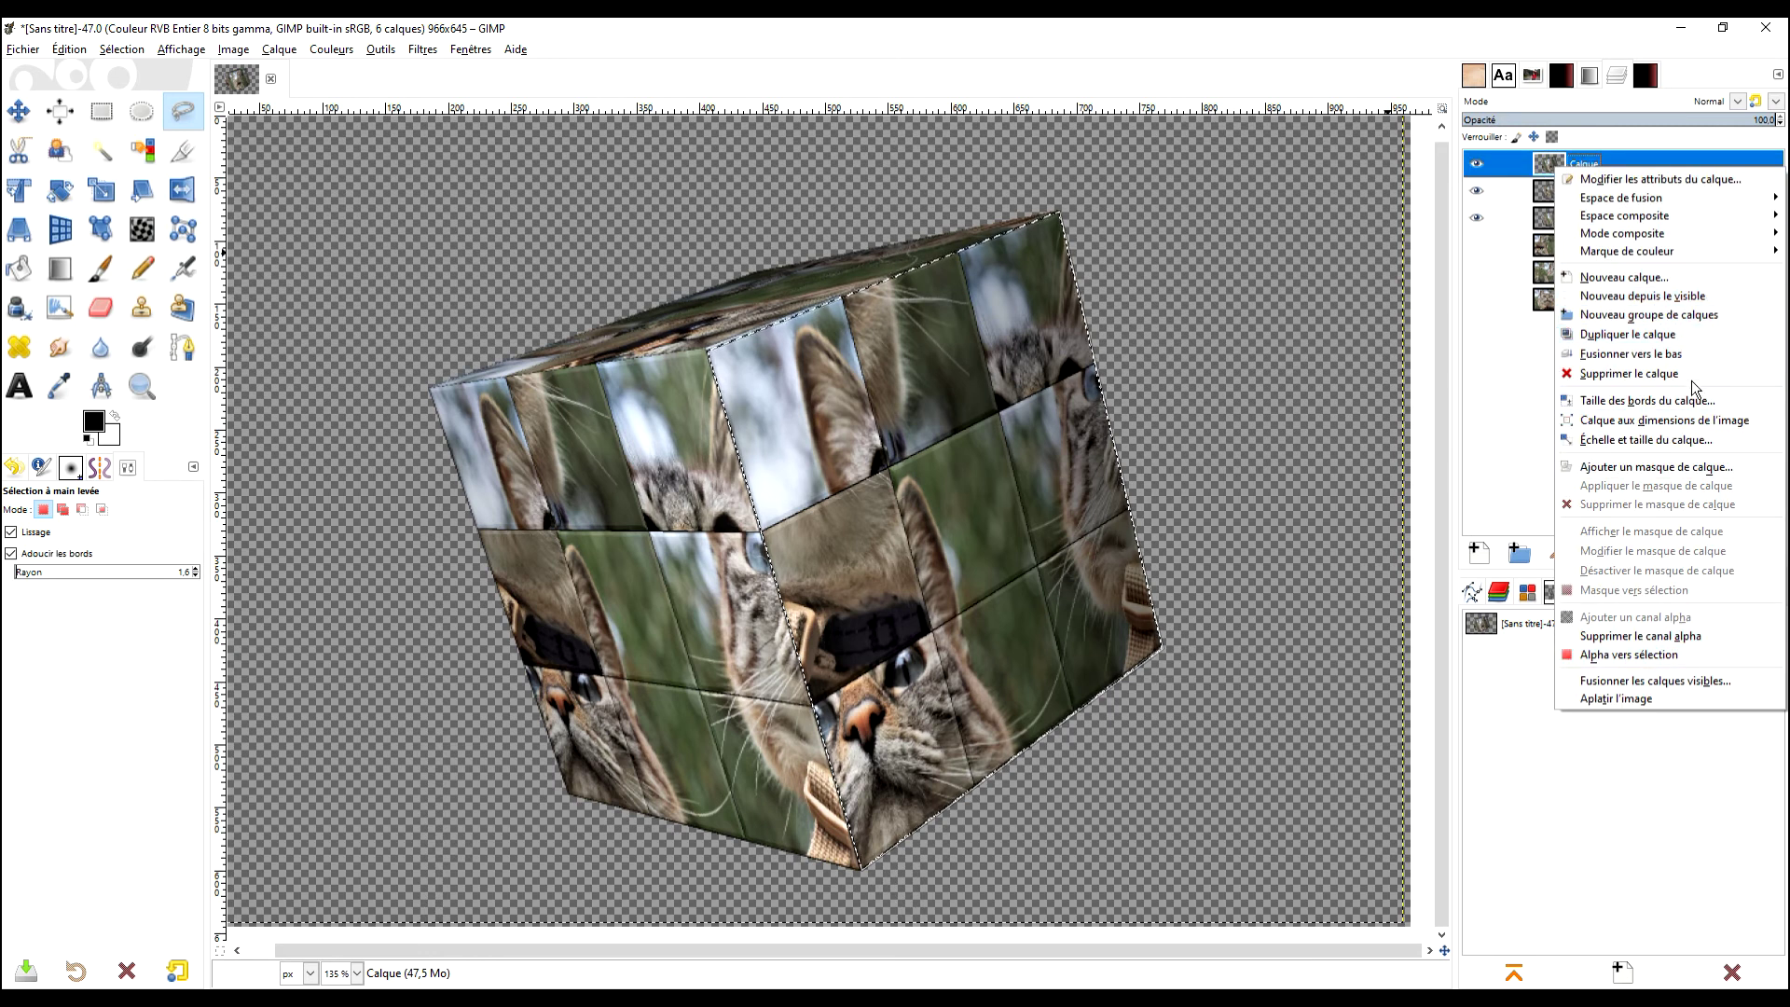
pyautogui.click(1602, 875)
pyautogui.rightClick(1555, 168)
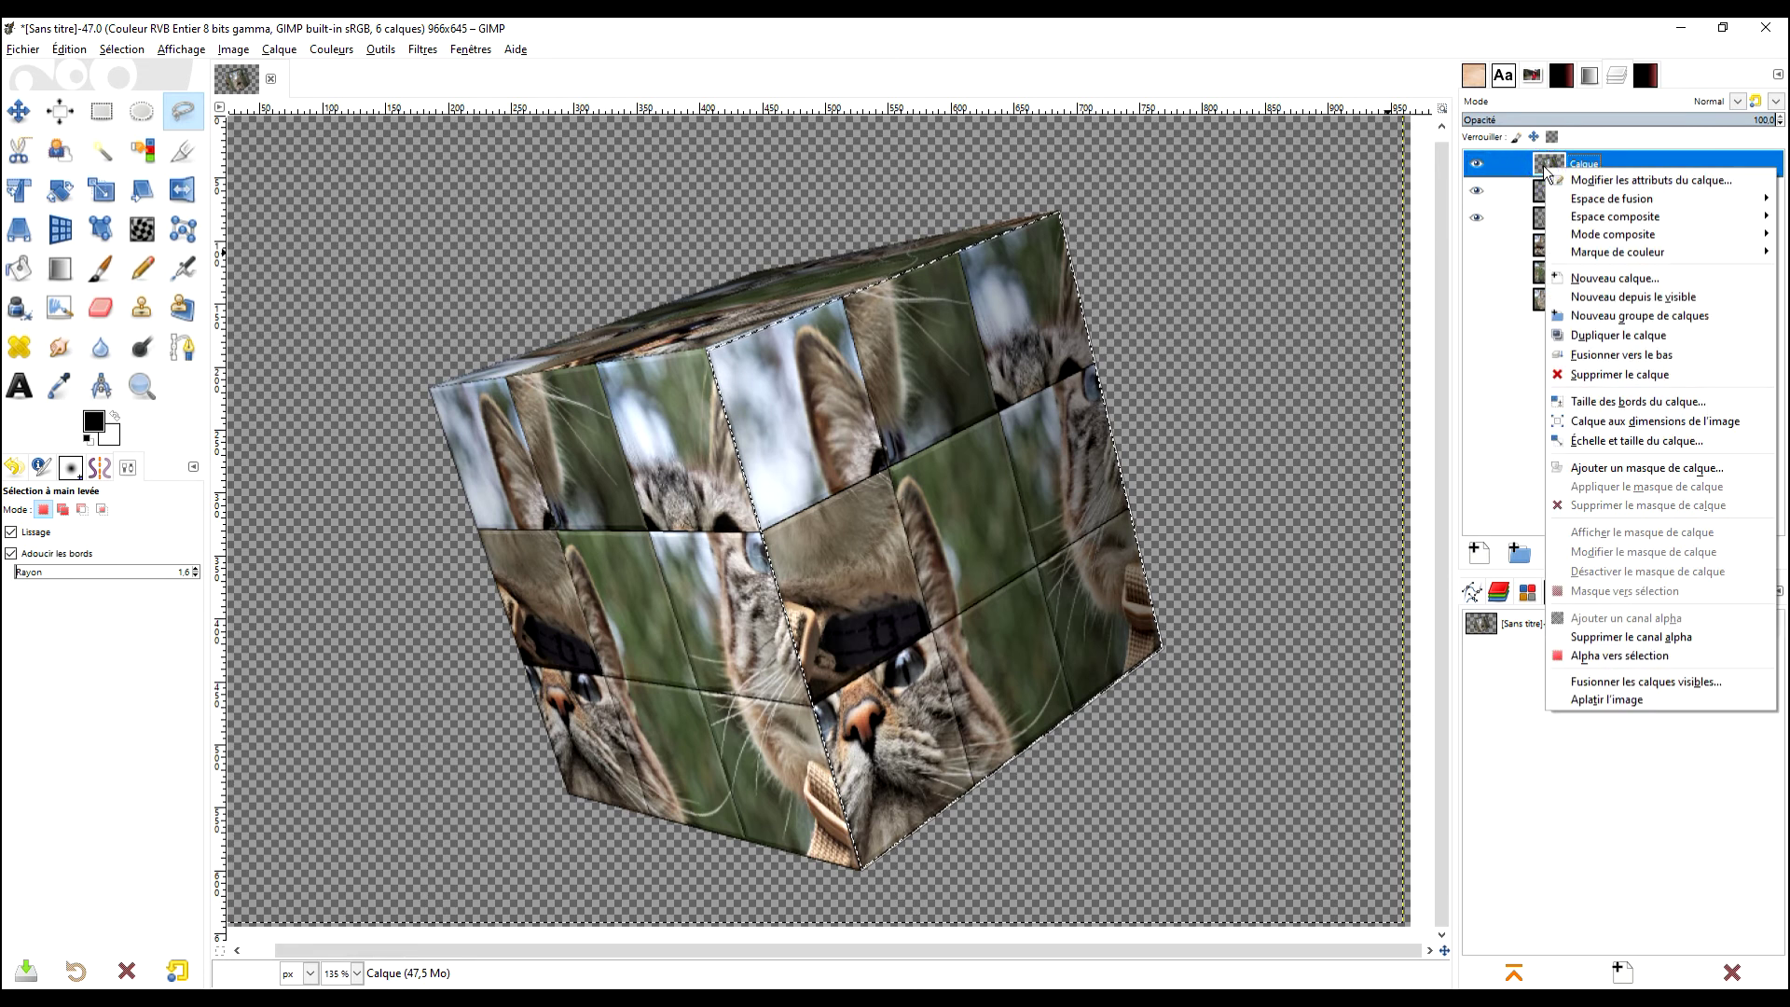
pyautogui.click(1668, 475)
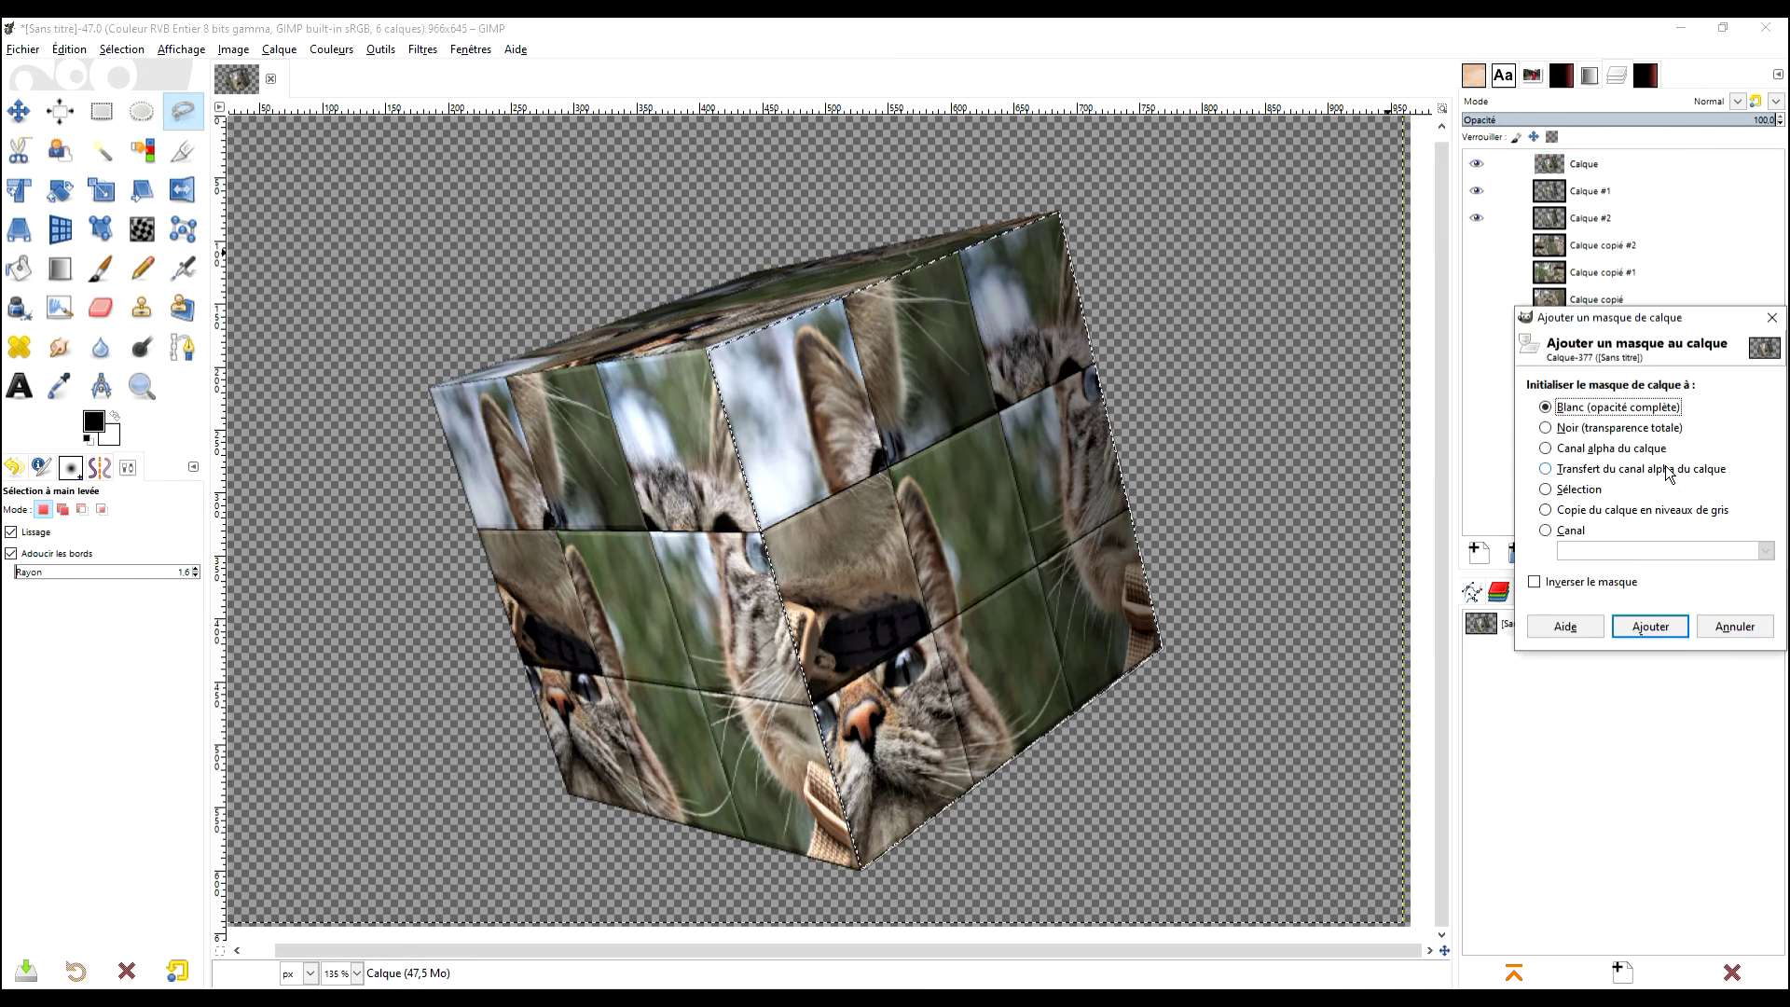
pyautogui.click(1650, 626)
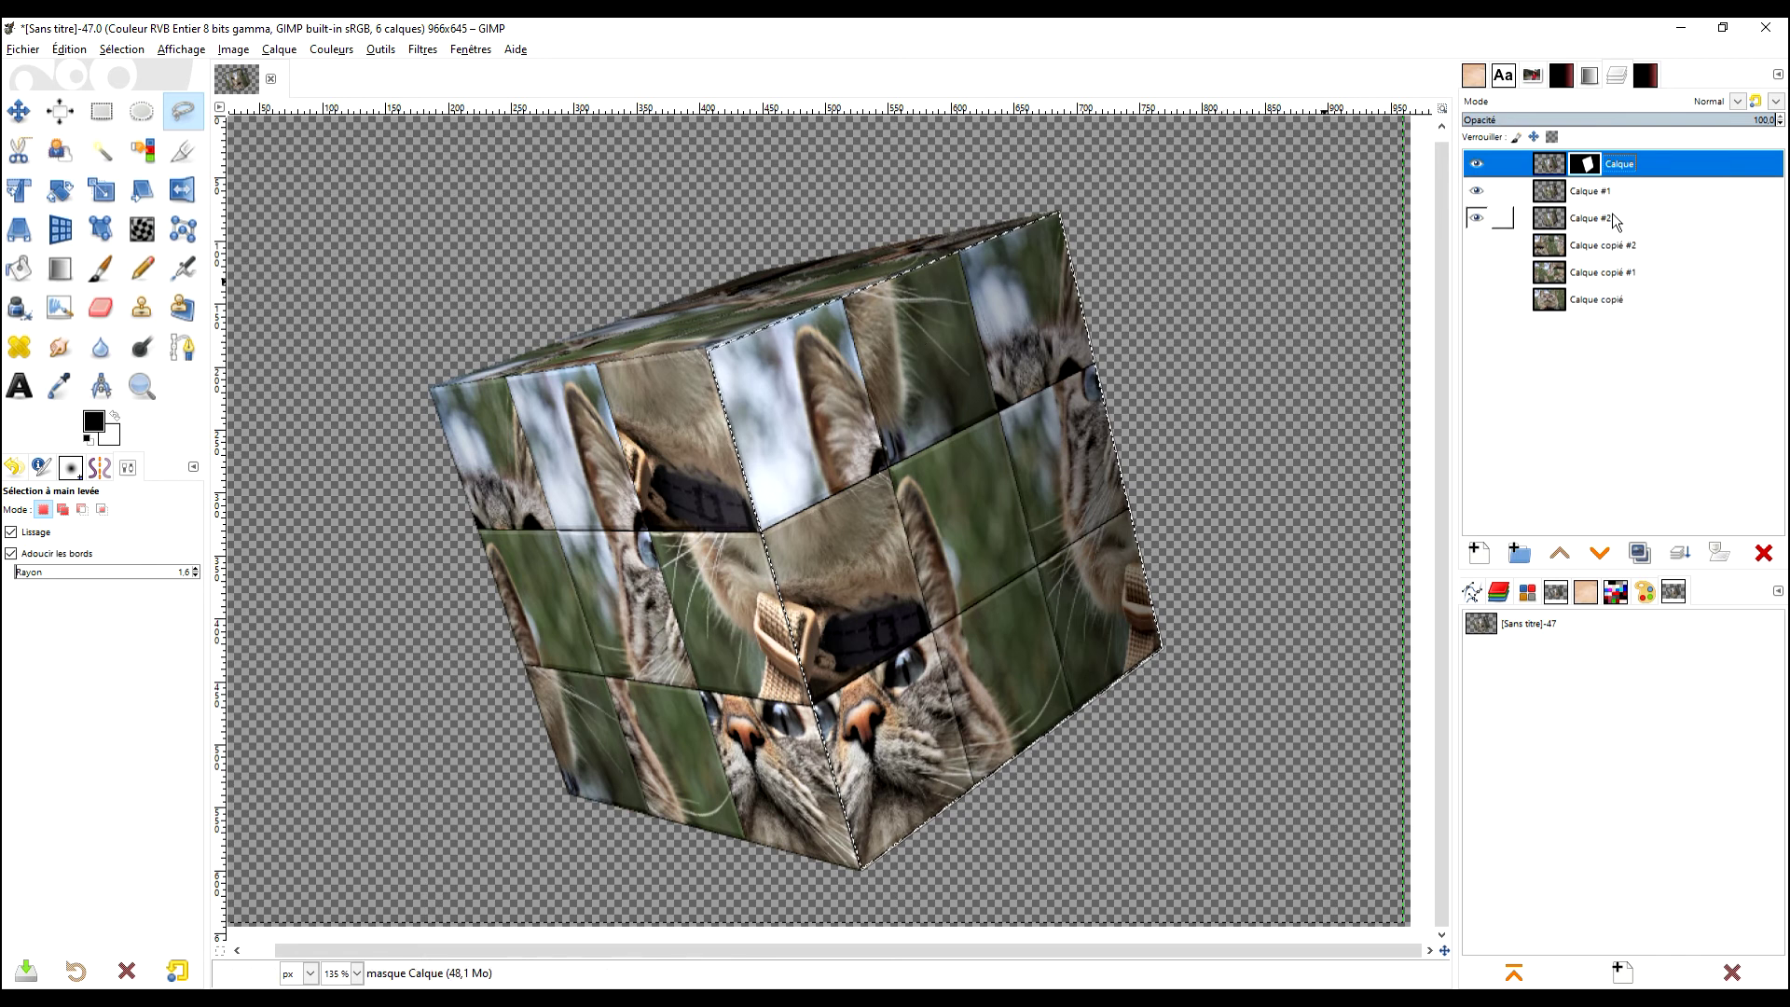
pyautogui.click(1473, 166)
pyautogui.click(102, 111)
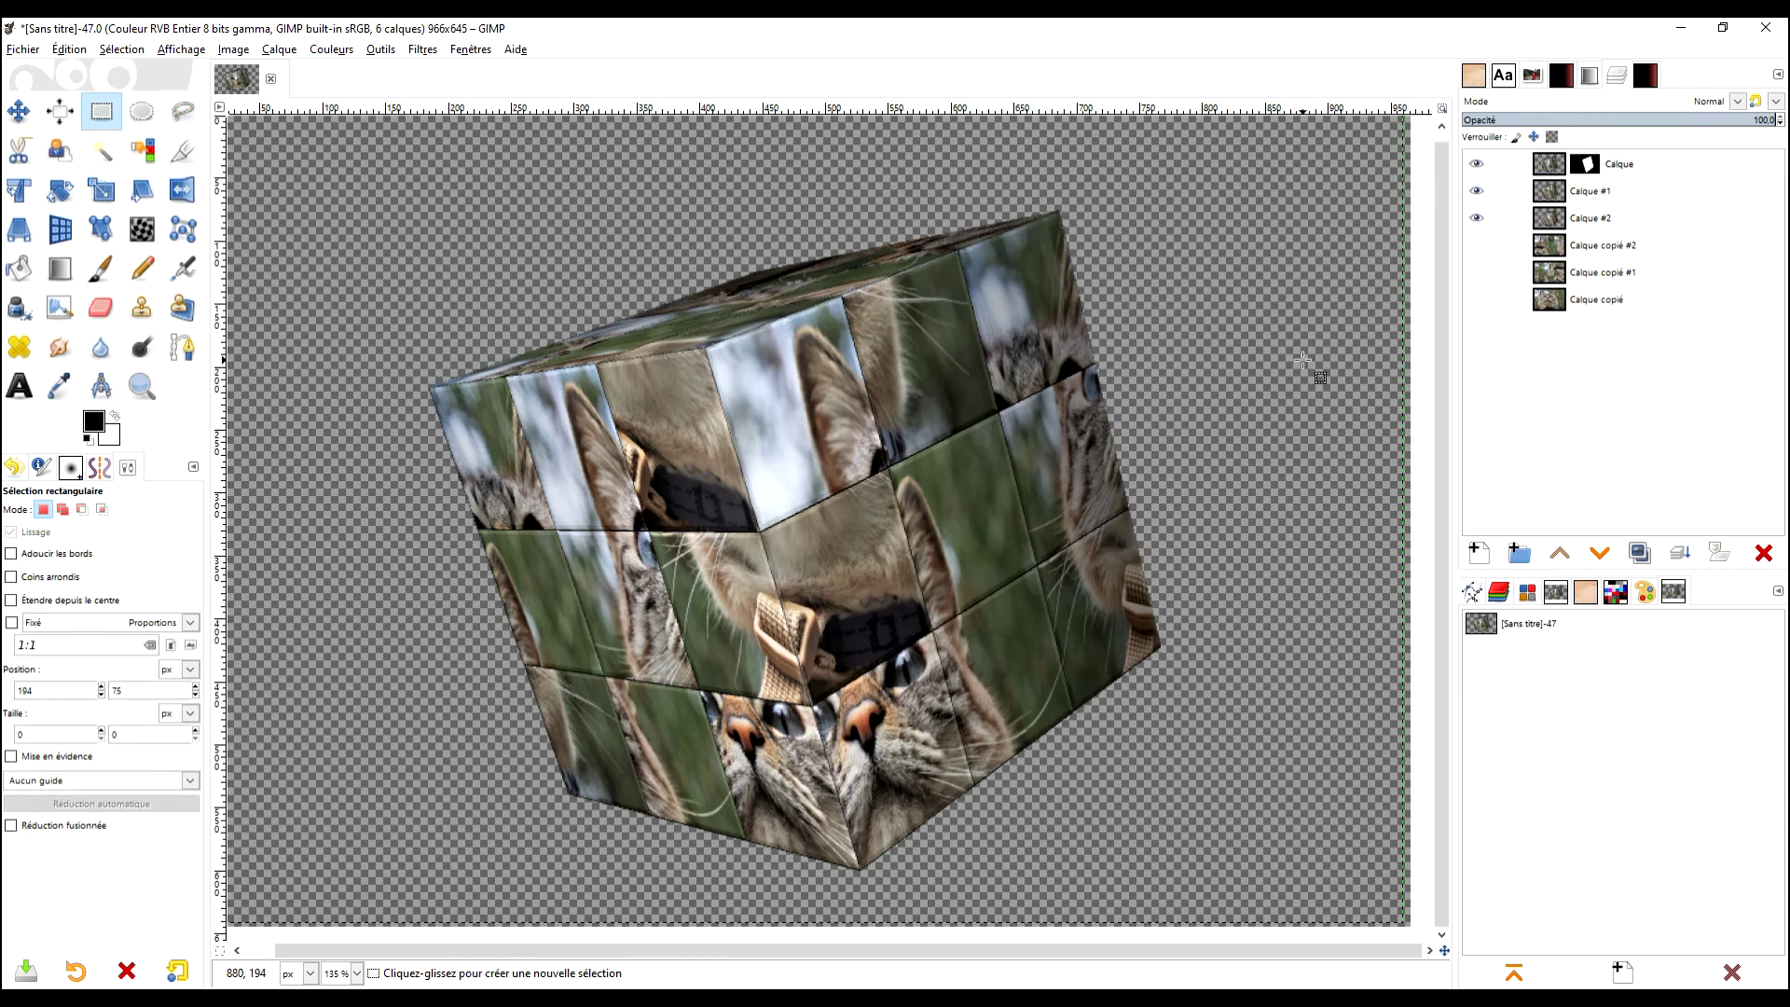
pyautogui.click(1302, 360)
# - Create a white-filled layer named COULEUR directly above Calque copié #2, beneath the cube layers
pyautogui.click(1633, 248)
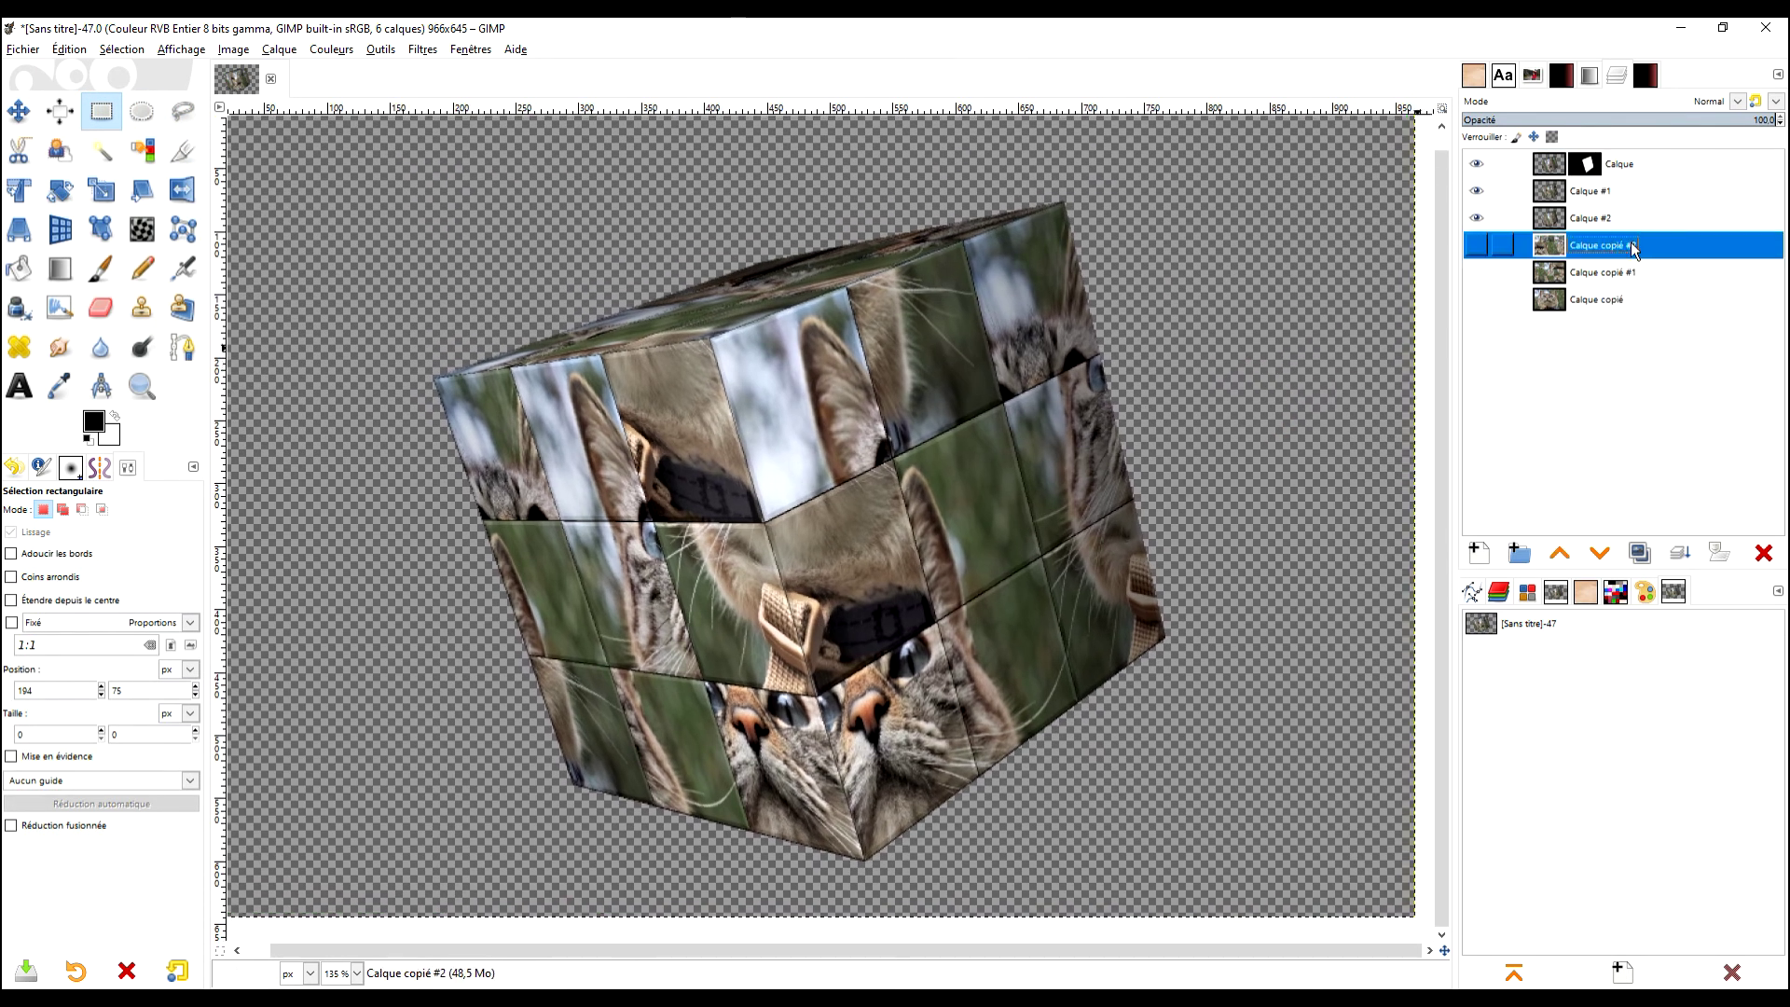
pyautogui.click(1478, 552)
pyautogui.click(943, 491)
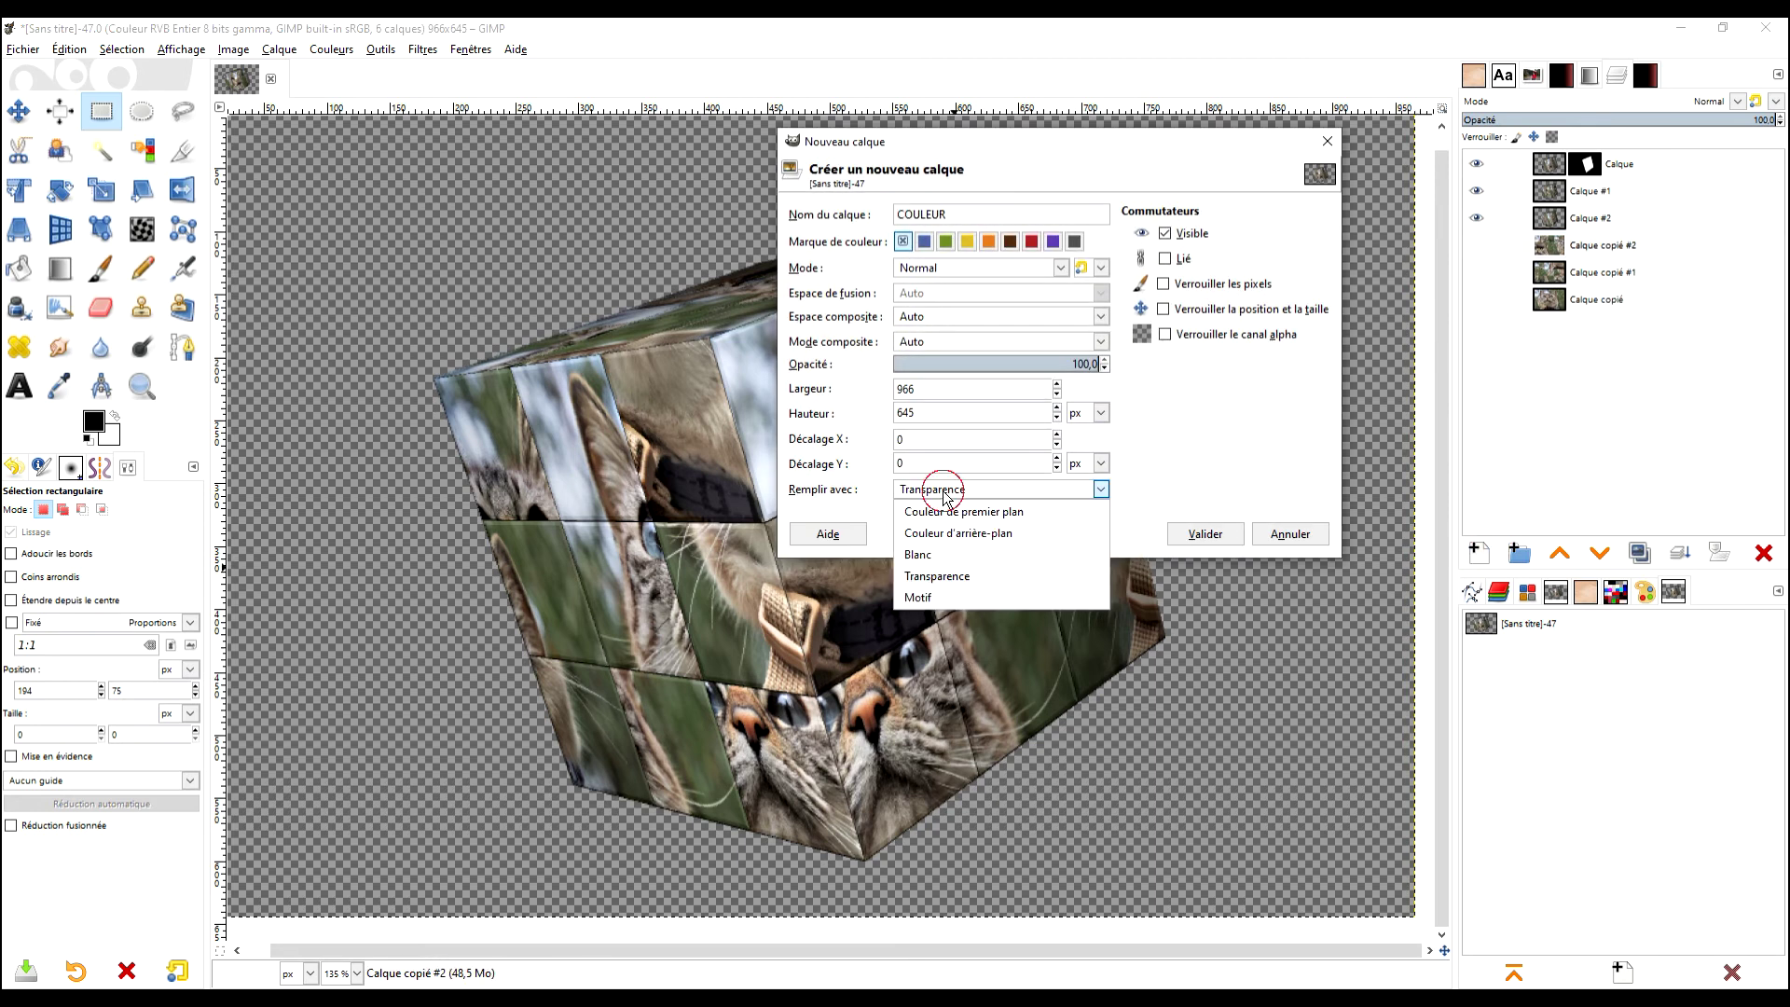
pyautogui.click(947, 556)
pyautogui.click(1198, 532)
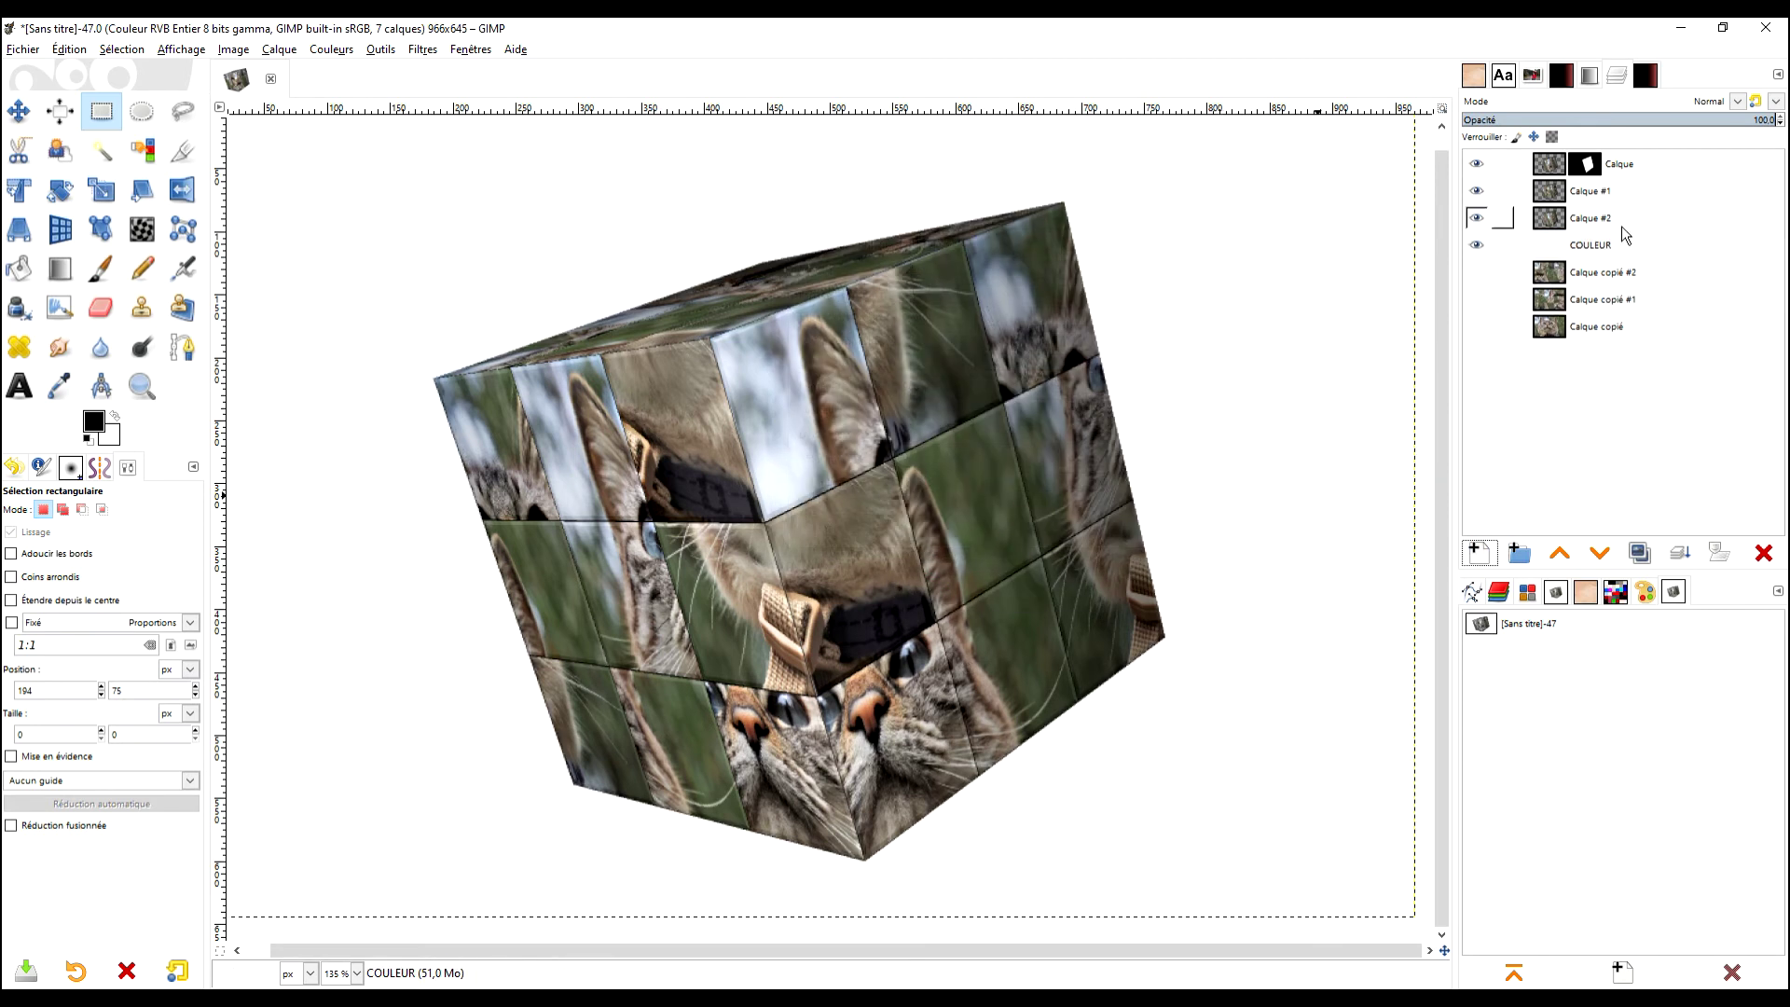
pyautogui.moveTo(1544, 248); pyautogui.dragTo(1582, 227)
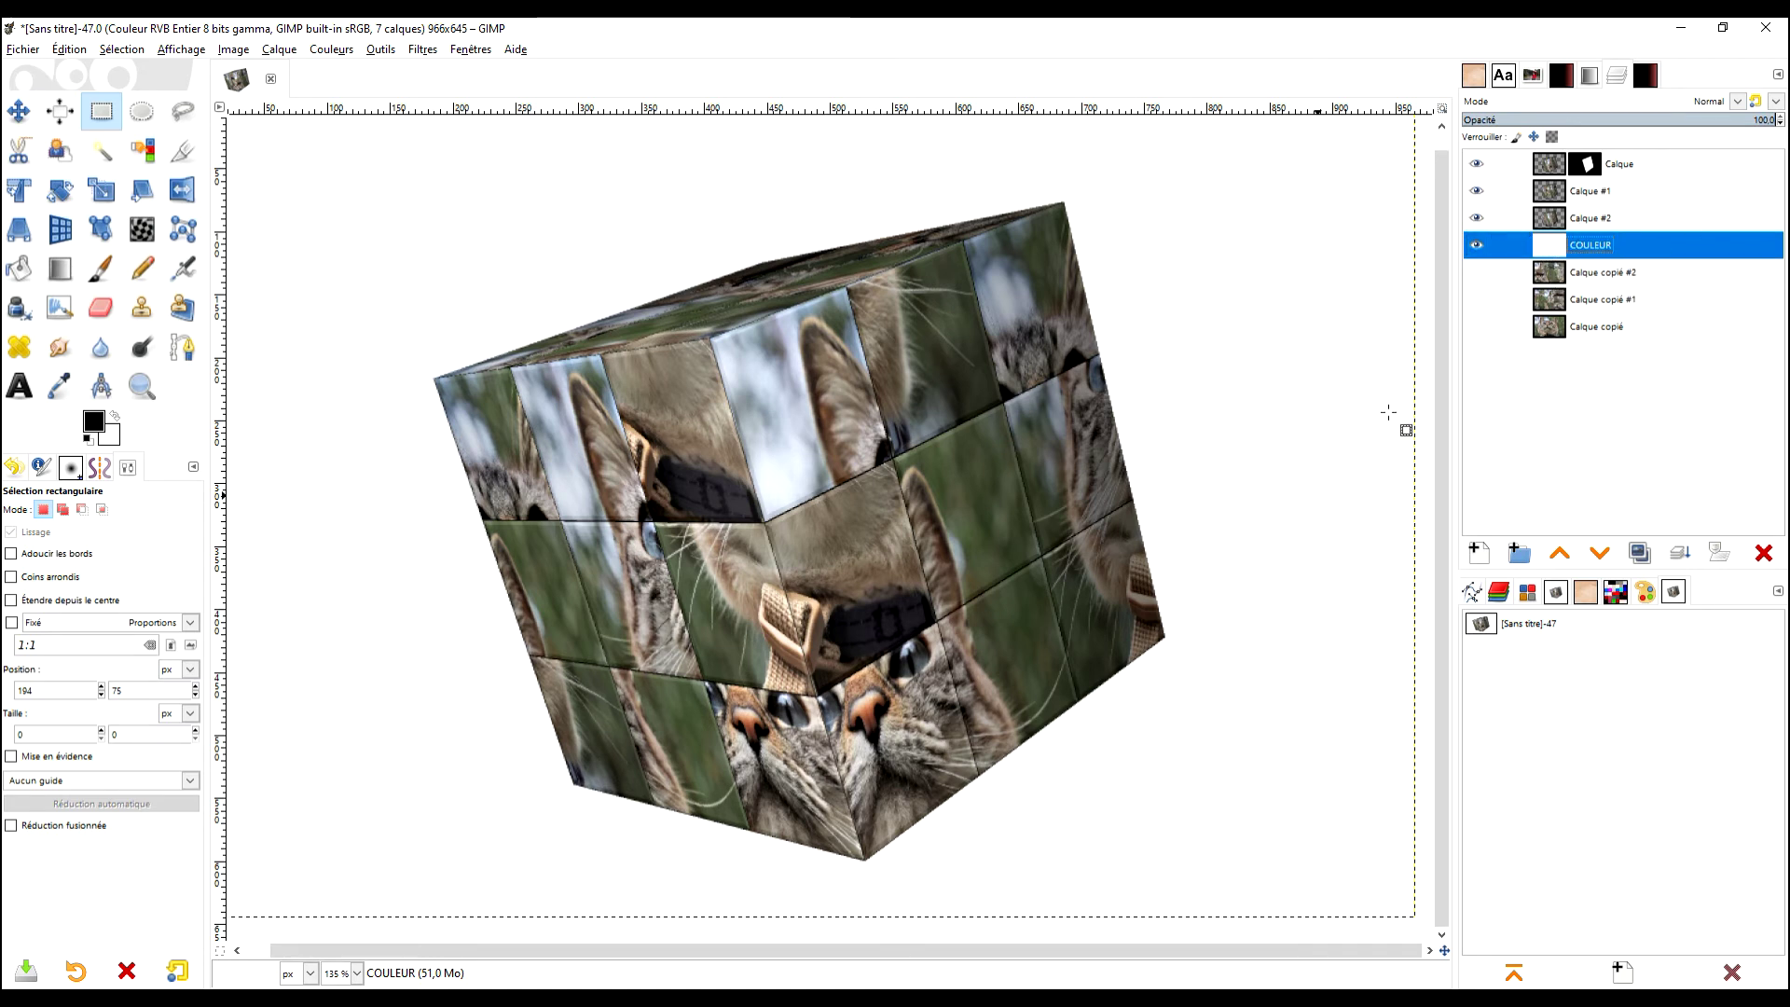
pyautogui.click(1250, 531)
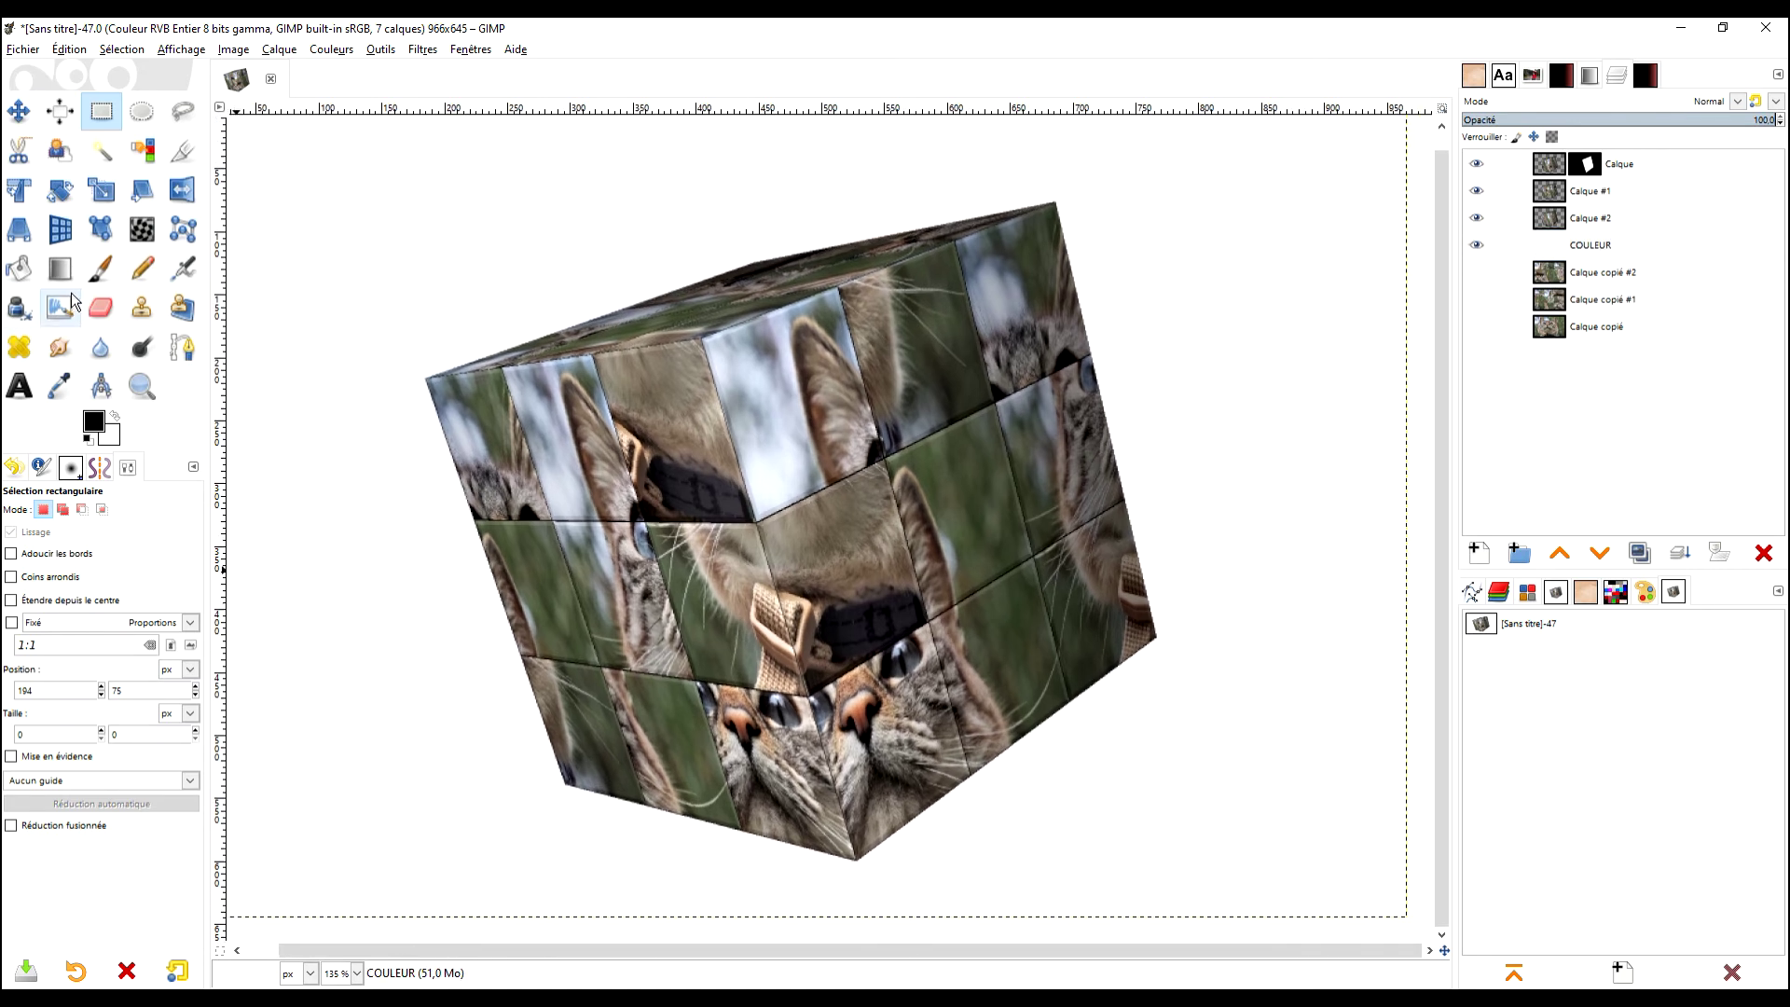
# - Choose the Golden gradient for the Gradient tool
pyautogui.click(60, 268)
pyautogui.click(18, 560)
pyautogui.scroll(-6, 121, 669)
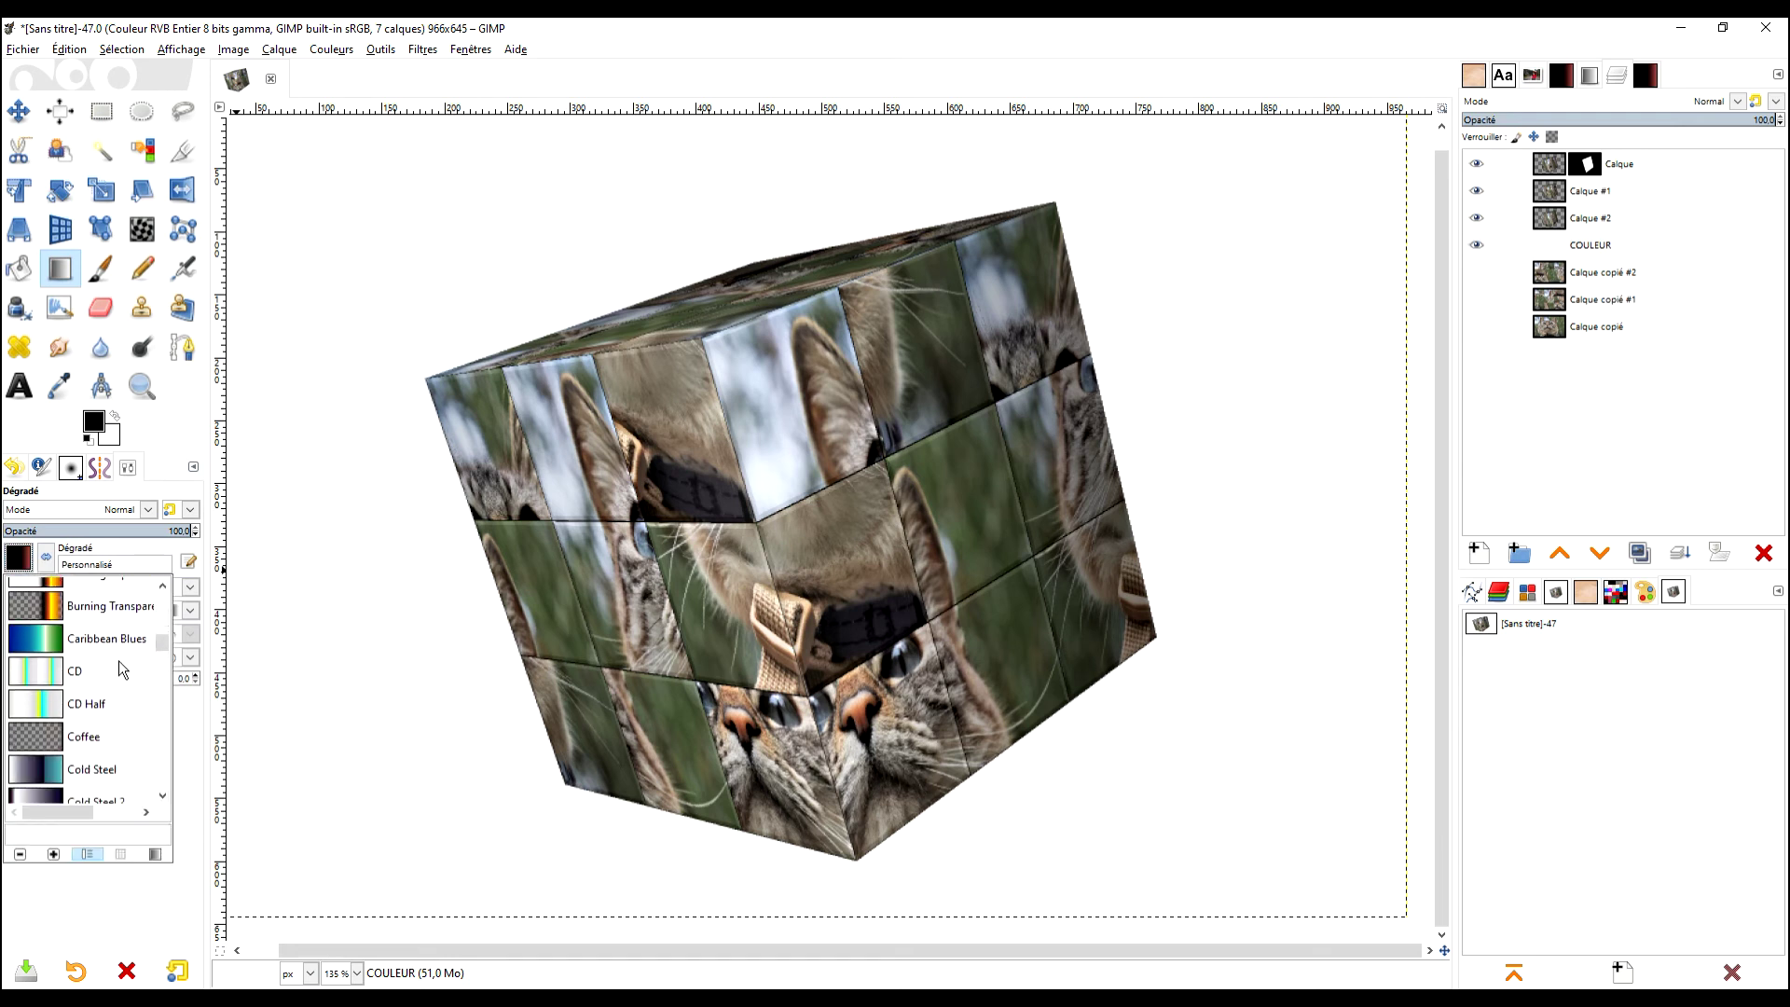
pyautogui.scroll(-3, 105, 645)
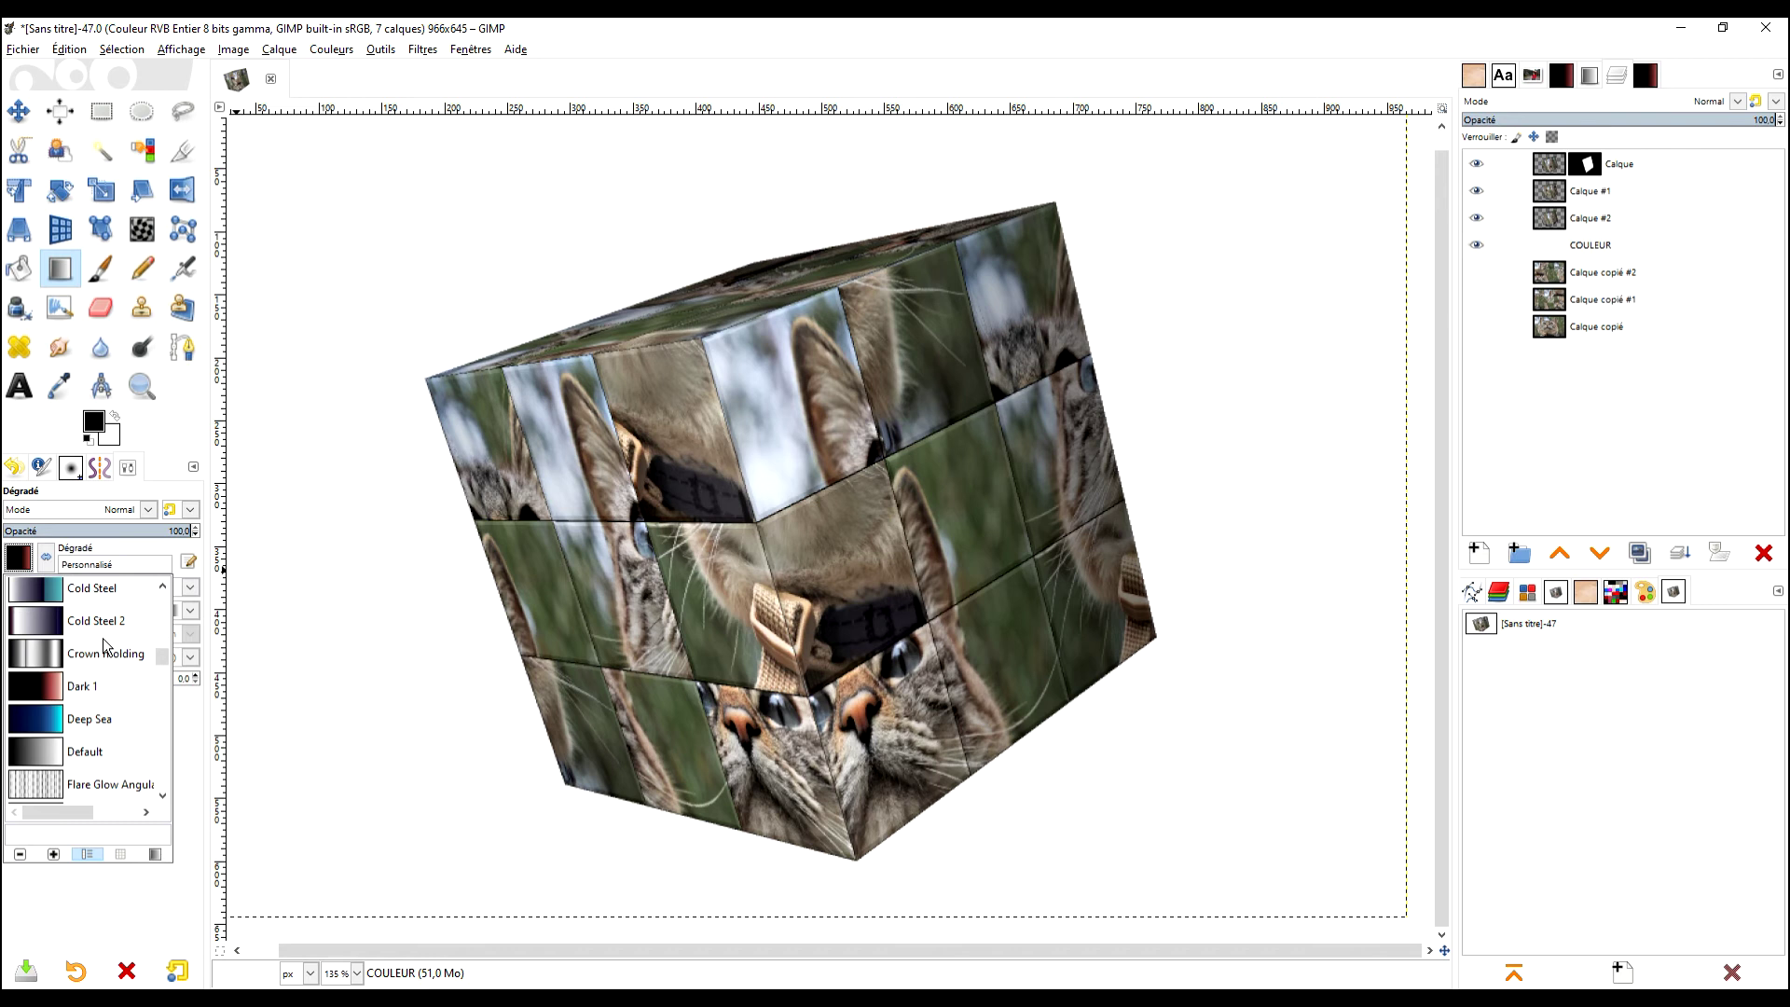
pyautogui.scroll(-5, 103, 692)
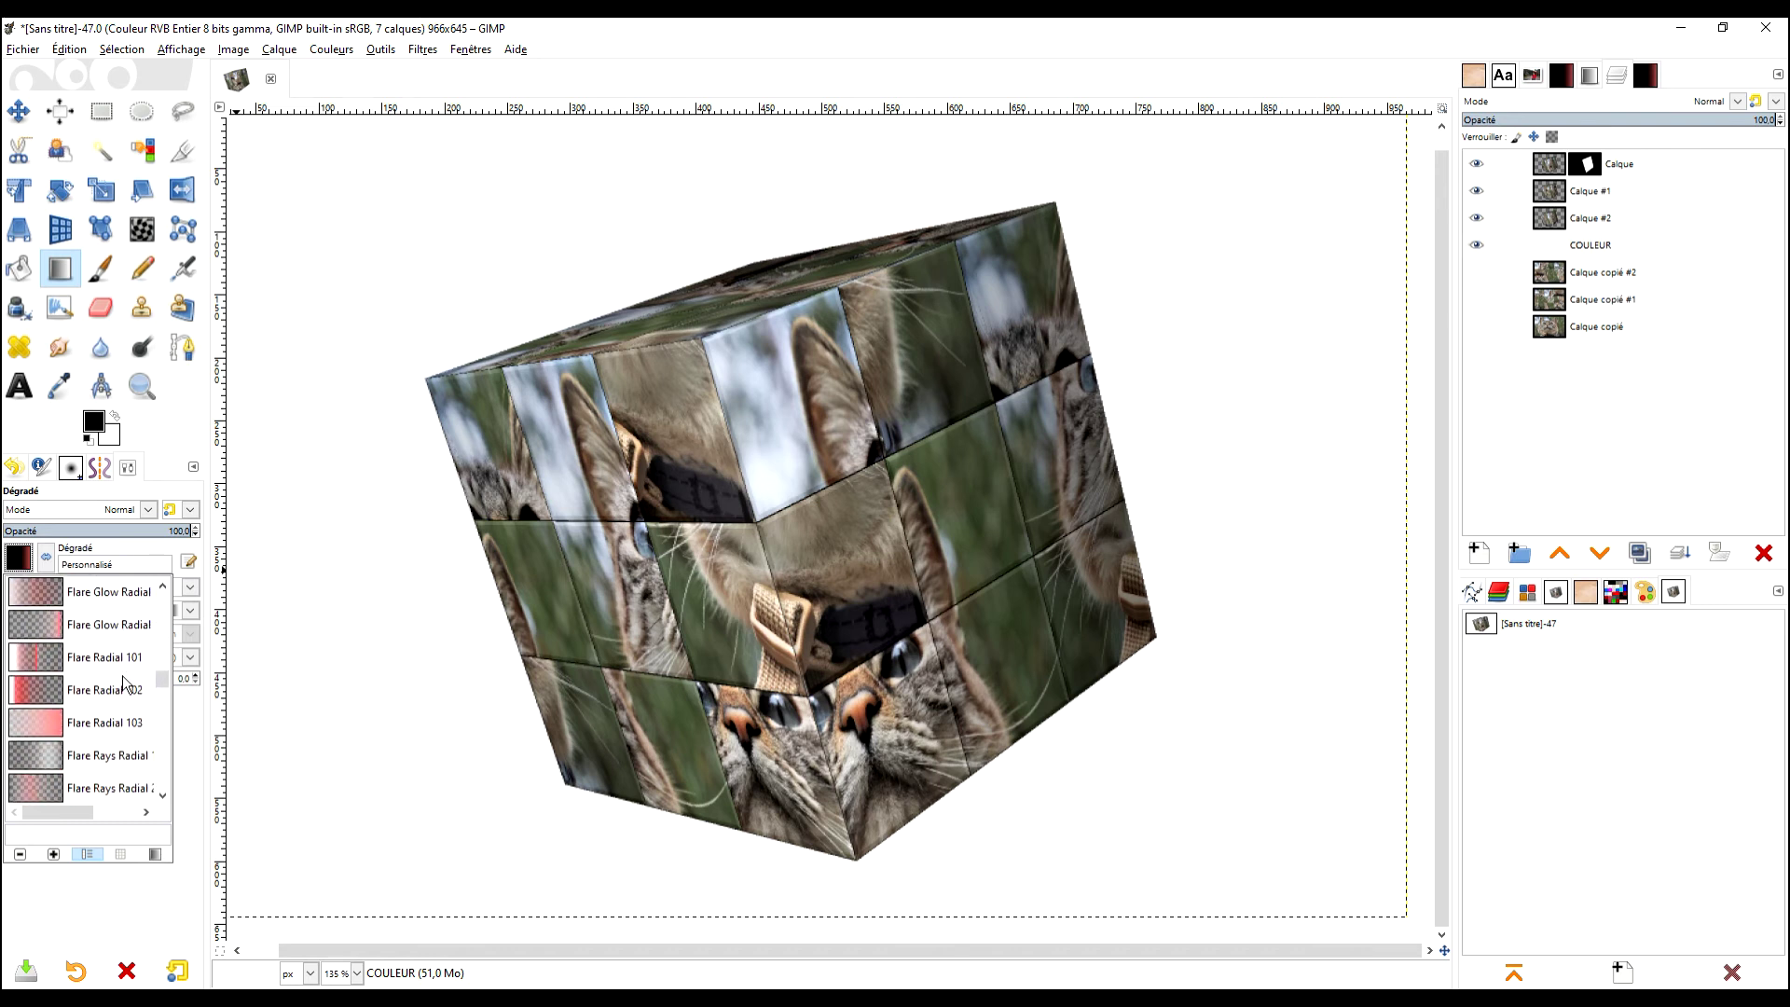
pyautogui.scroll(-3, 125, 685)
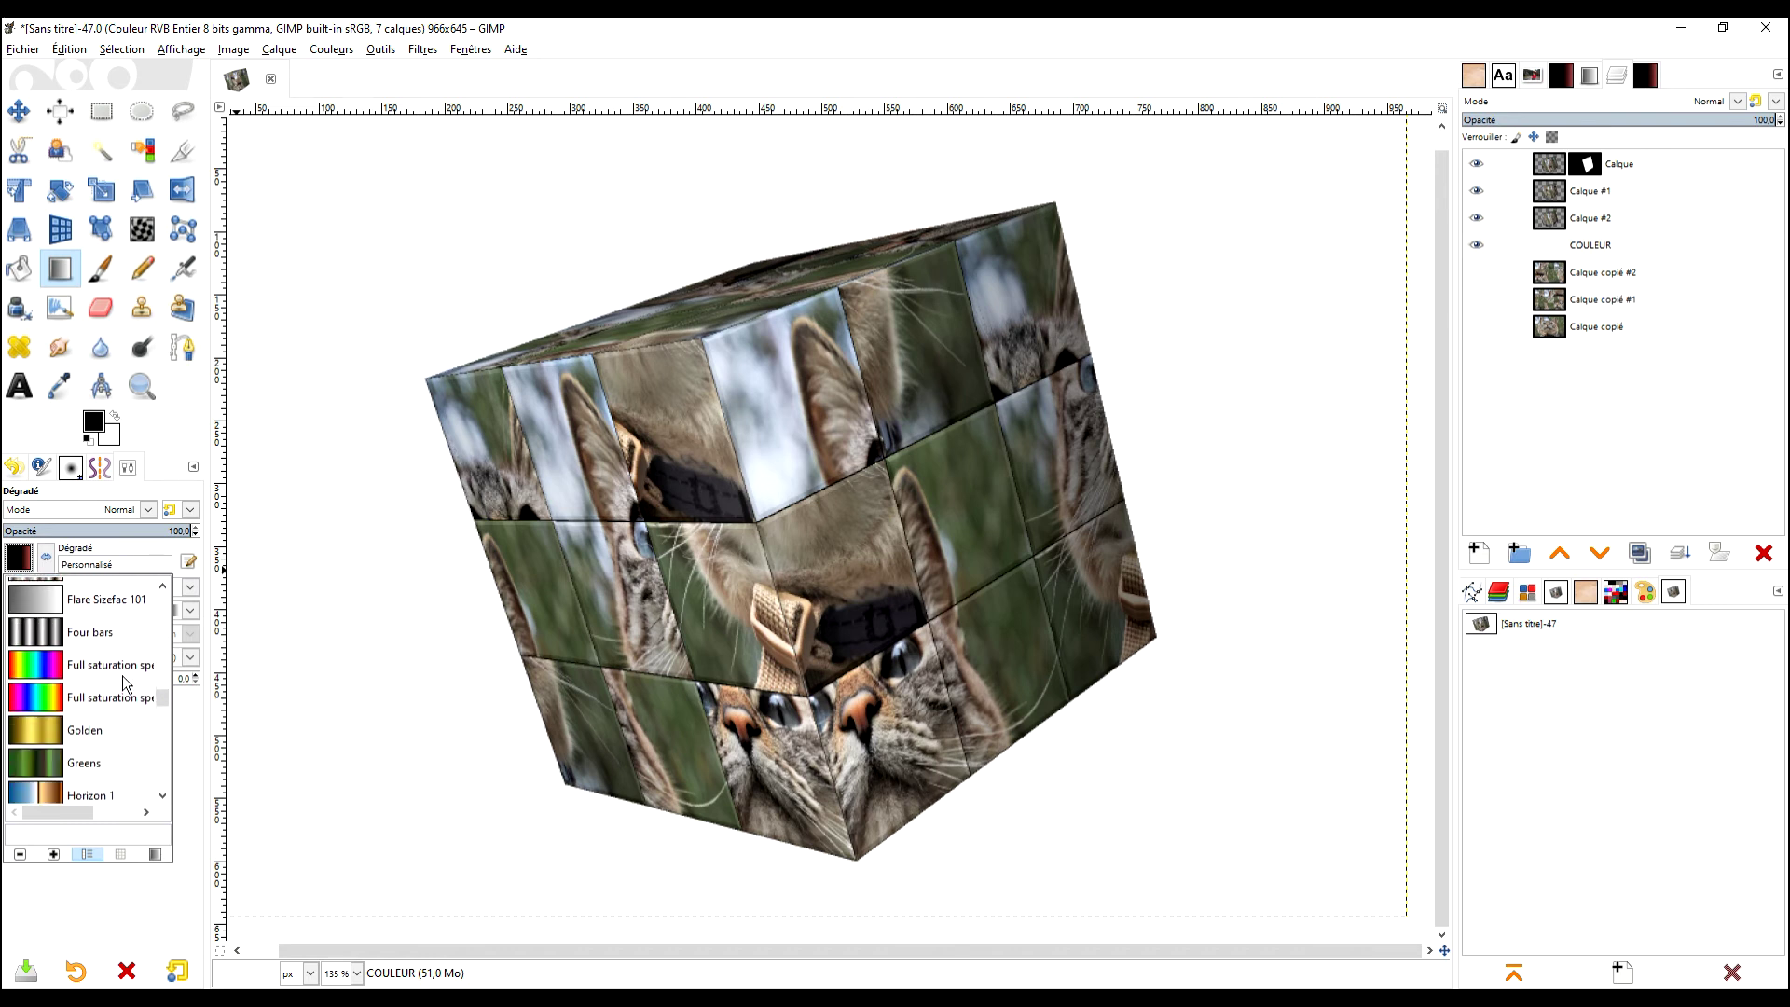
pyautogui.scroll(-1, 126, 685)
pyautogui.click(48, 701)
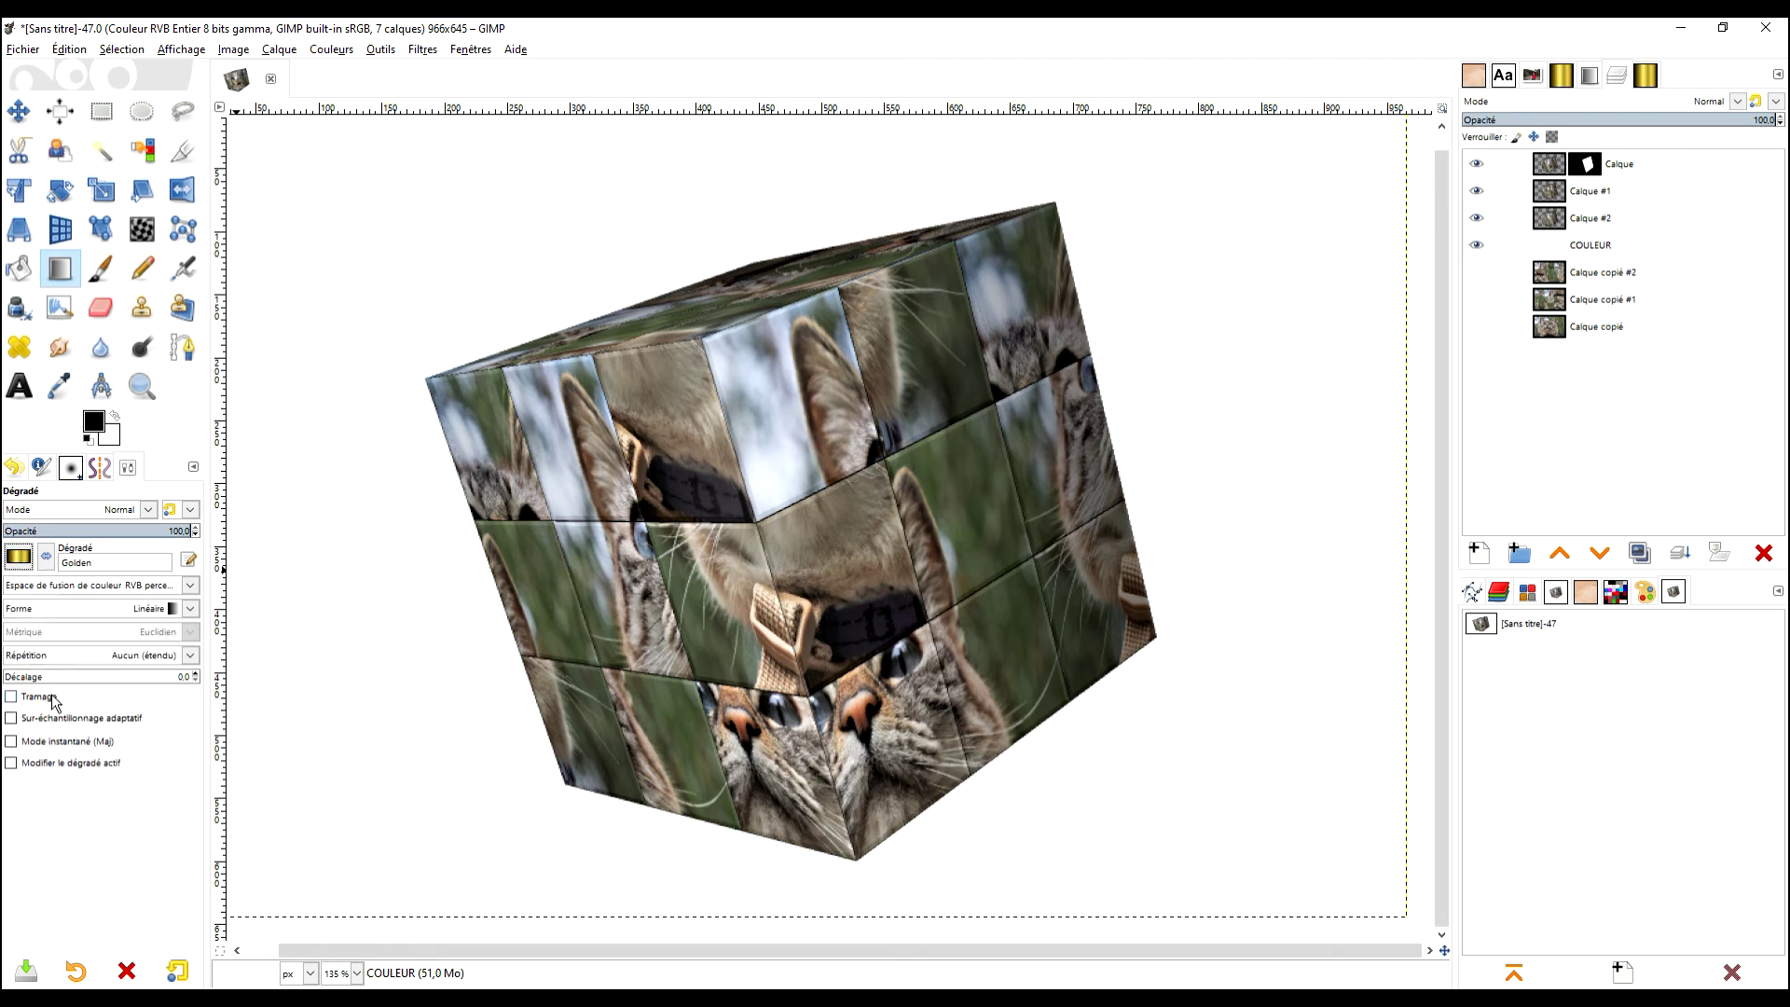
# - Fill COULEUR with a vertical top-to-bottom gradient, extending its start above the canvas and moving the first stop to position 9.81
pyautogui.moveTo(1195, 165); pyautogui.dragTo(1219, 937)
pyautogui.press('space')
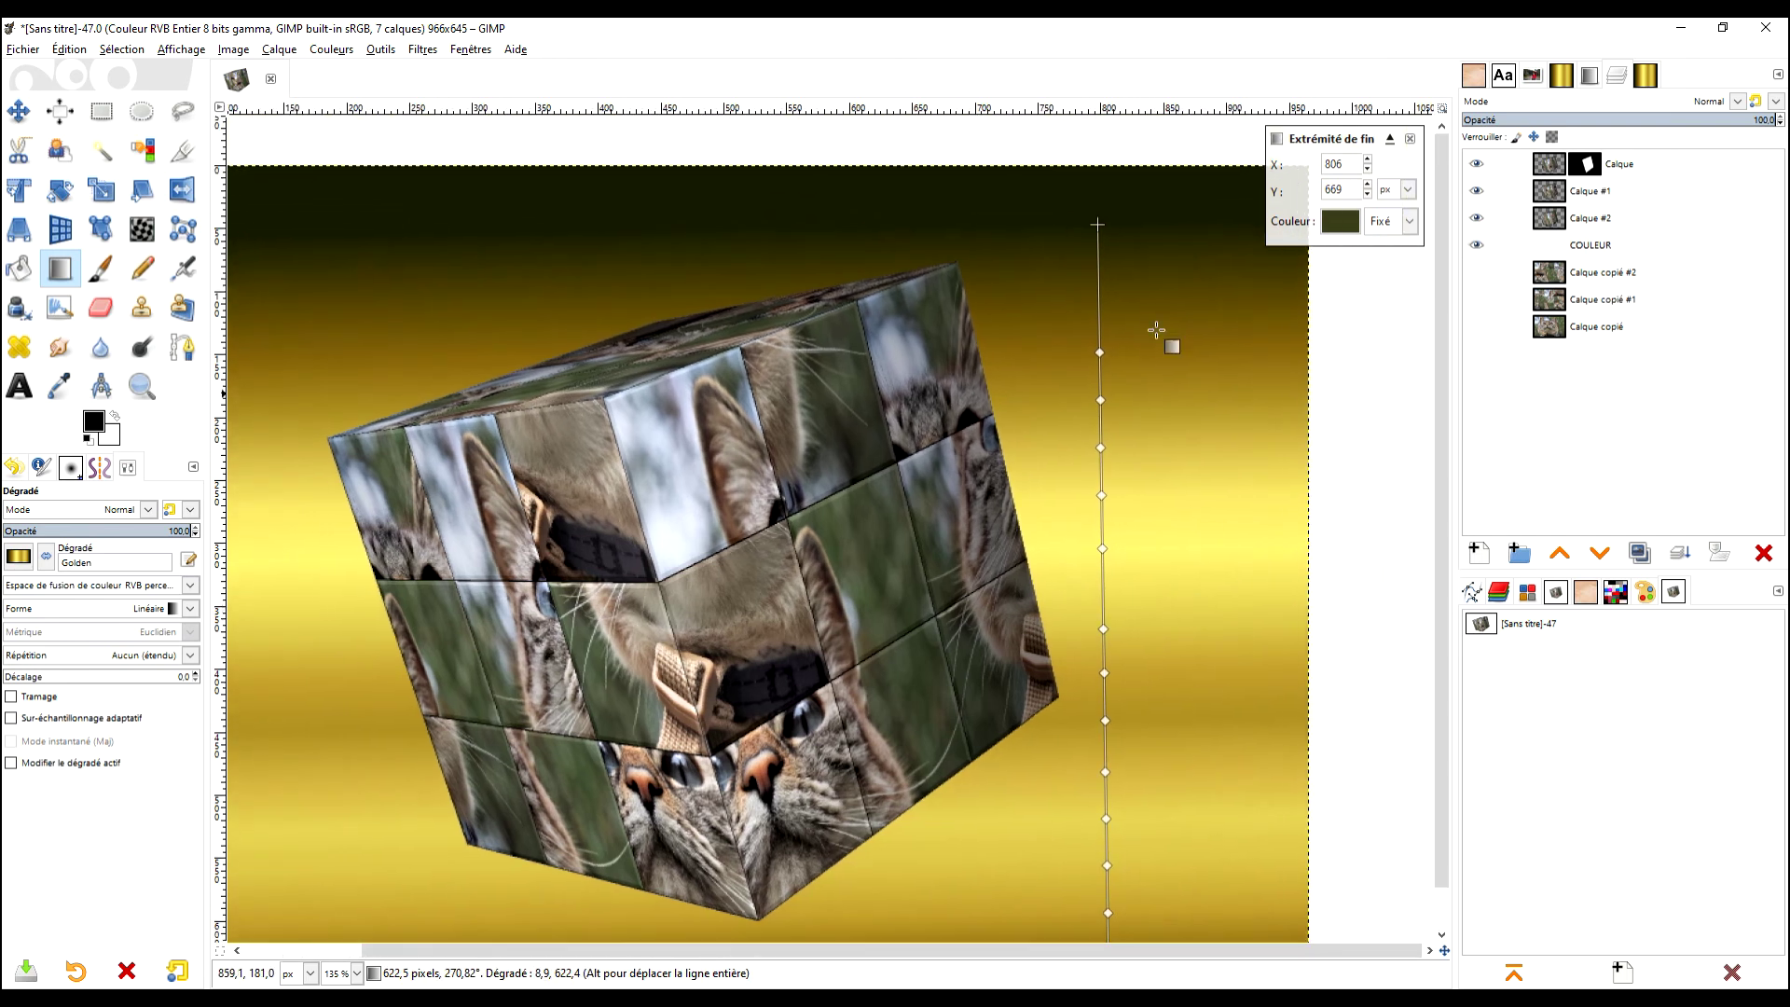
pyautogui.click(1105, 150)
pyautogui.moveTo(1106, 150); pyautogui.dragTo(1107, 122)
pyautogui.moveTo(1106, 268); pyautogui.dragTo(1108, 210)
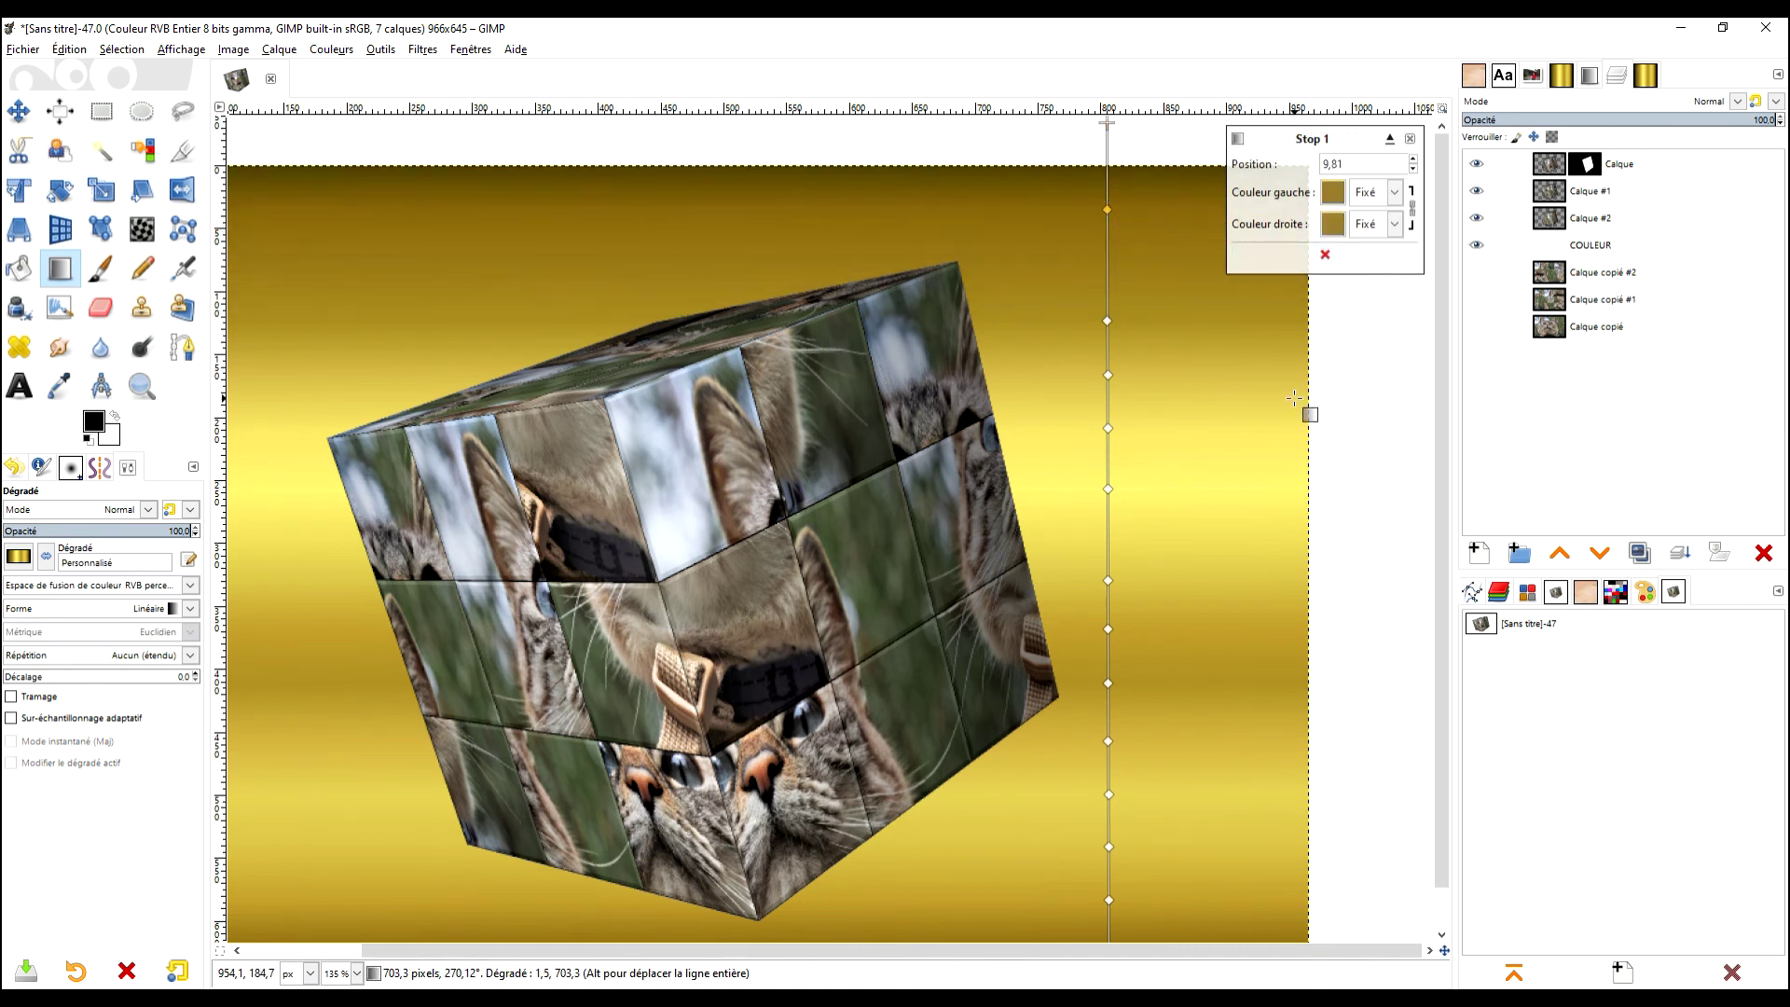
pyautogui.press('Return')
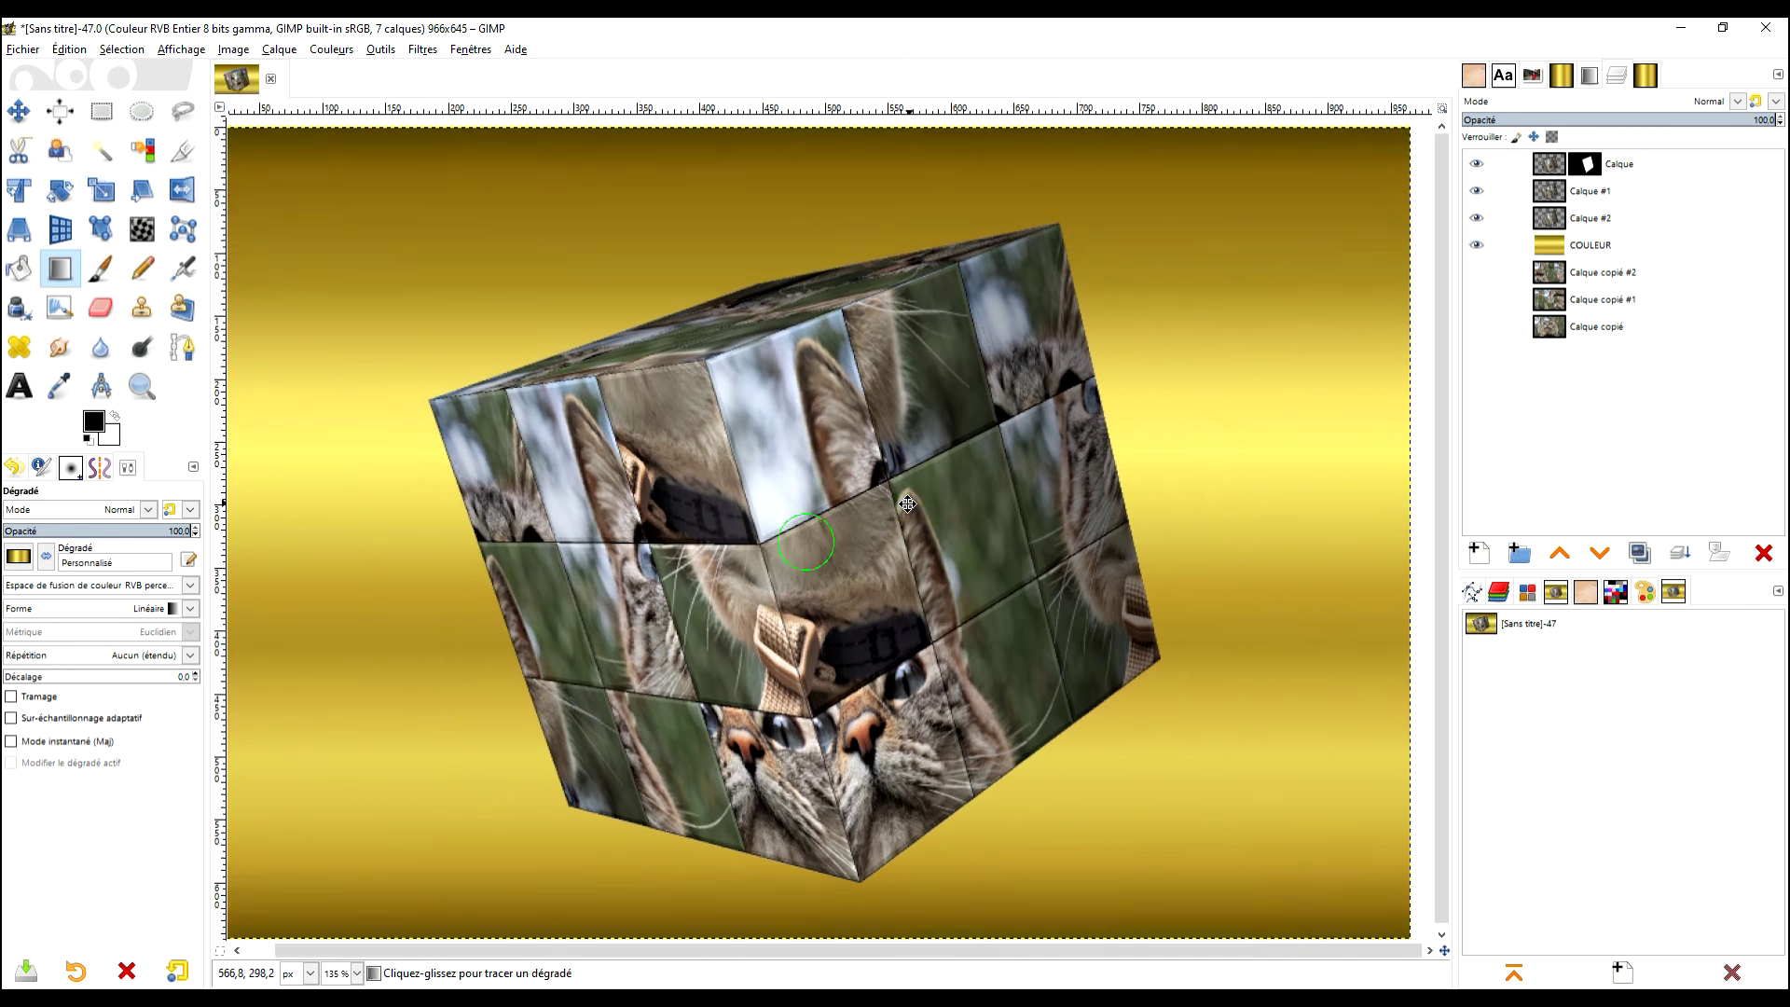
# - Zoom out to 119% to examine the whole cube against the golden background
pyautogui.press('space')
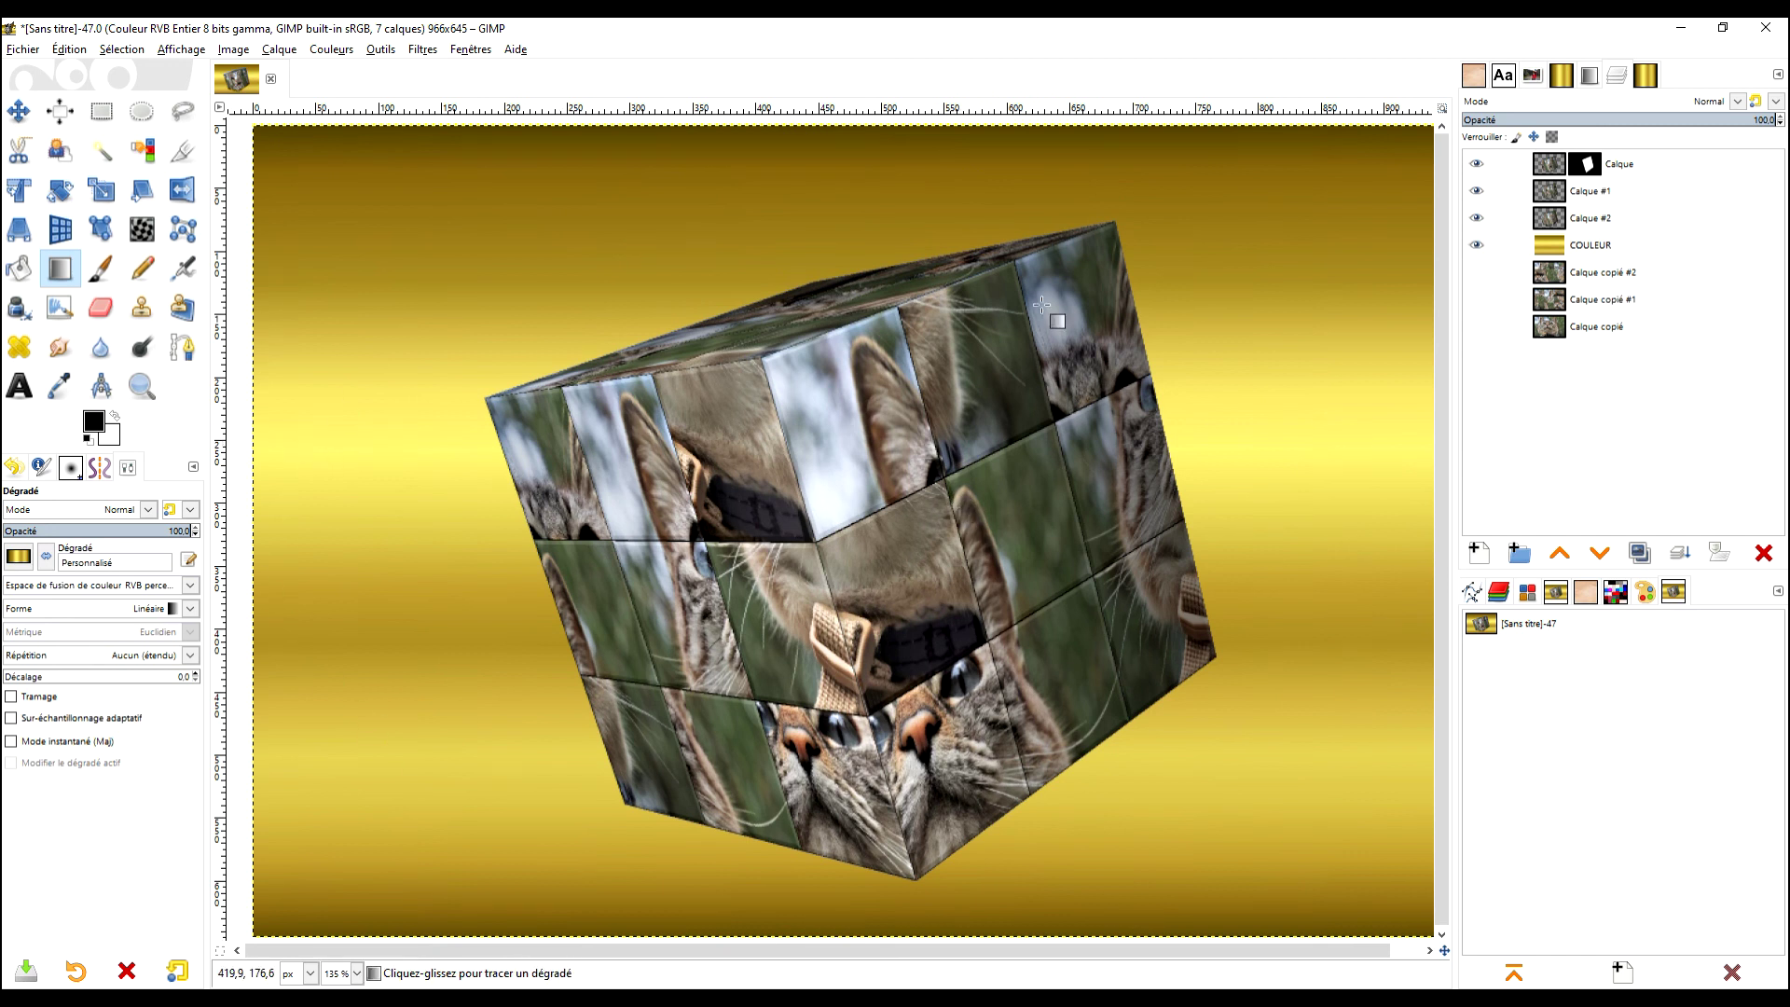
pyautogui.click(142, 388)
pyautogui.click(23, 543)
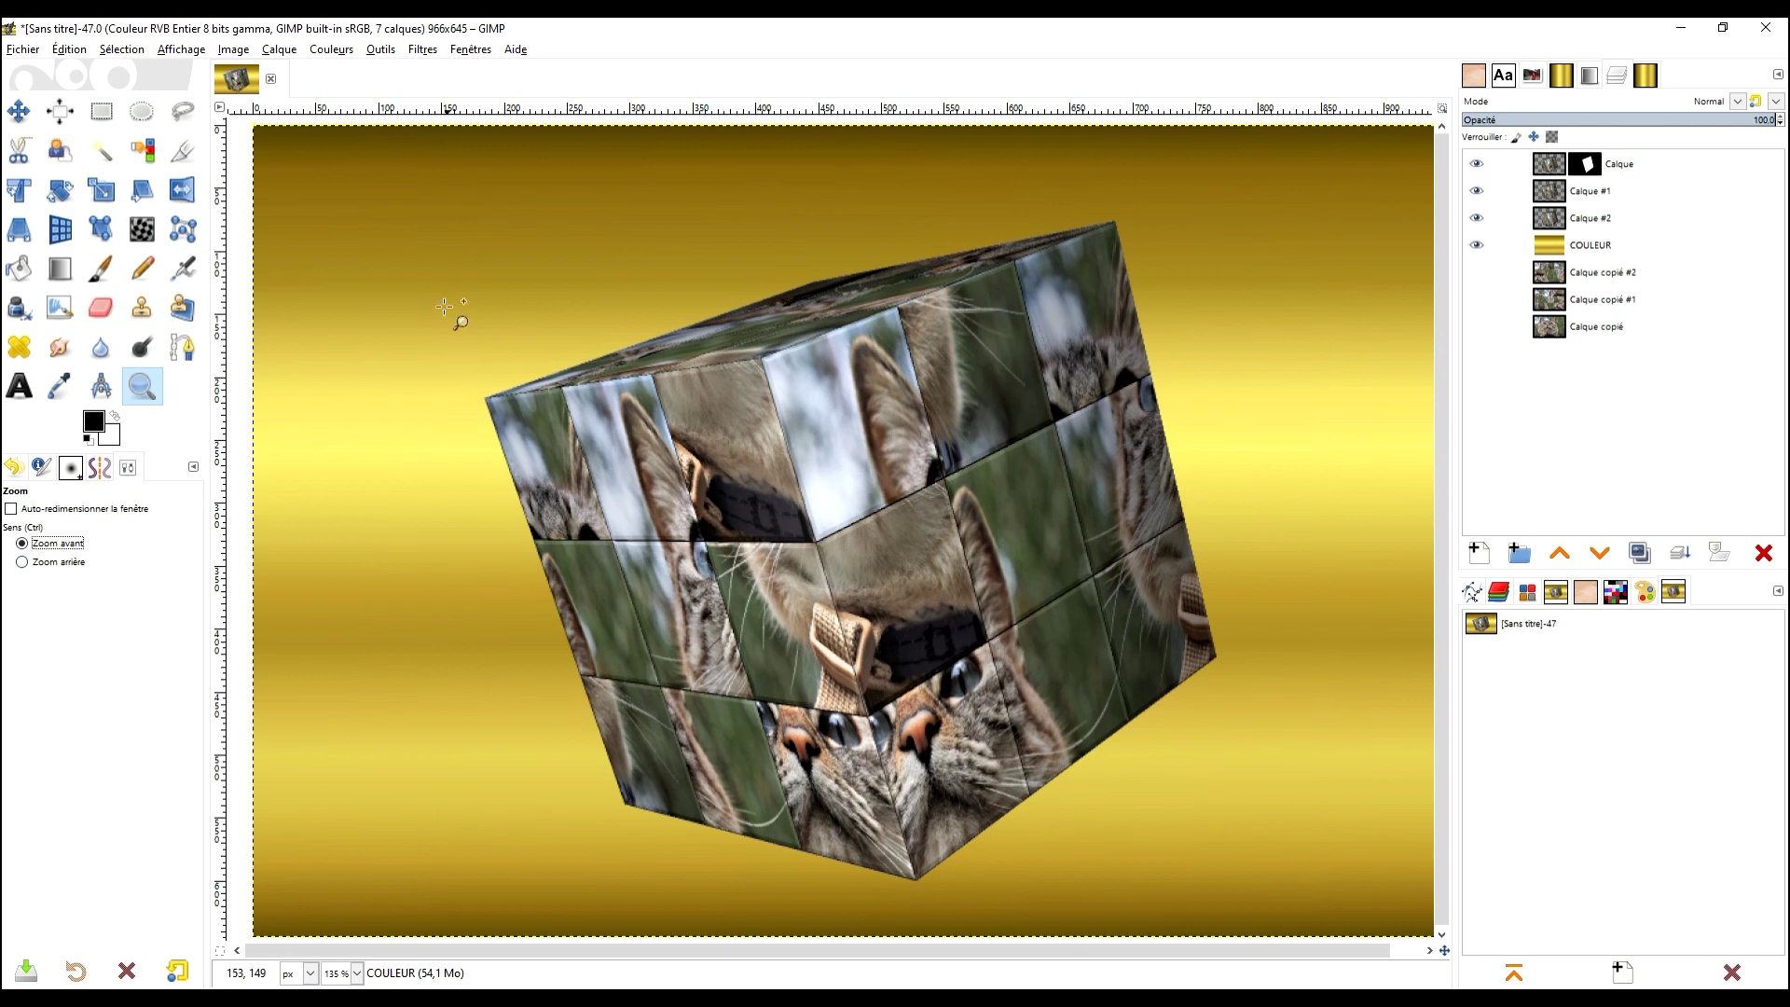
pyautogui.click(58, 562)
pyautogui.moveTo(458, 189); pyautogui.dragTo(1314, 937)
pyautogui.moveTo(1350, 851); pyautogui.dragTo(1266, 750)
pyautogui.click(101, 111)
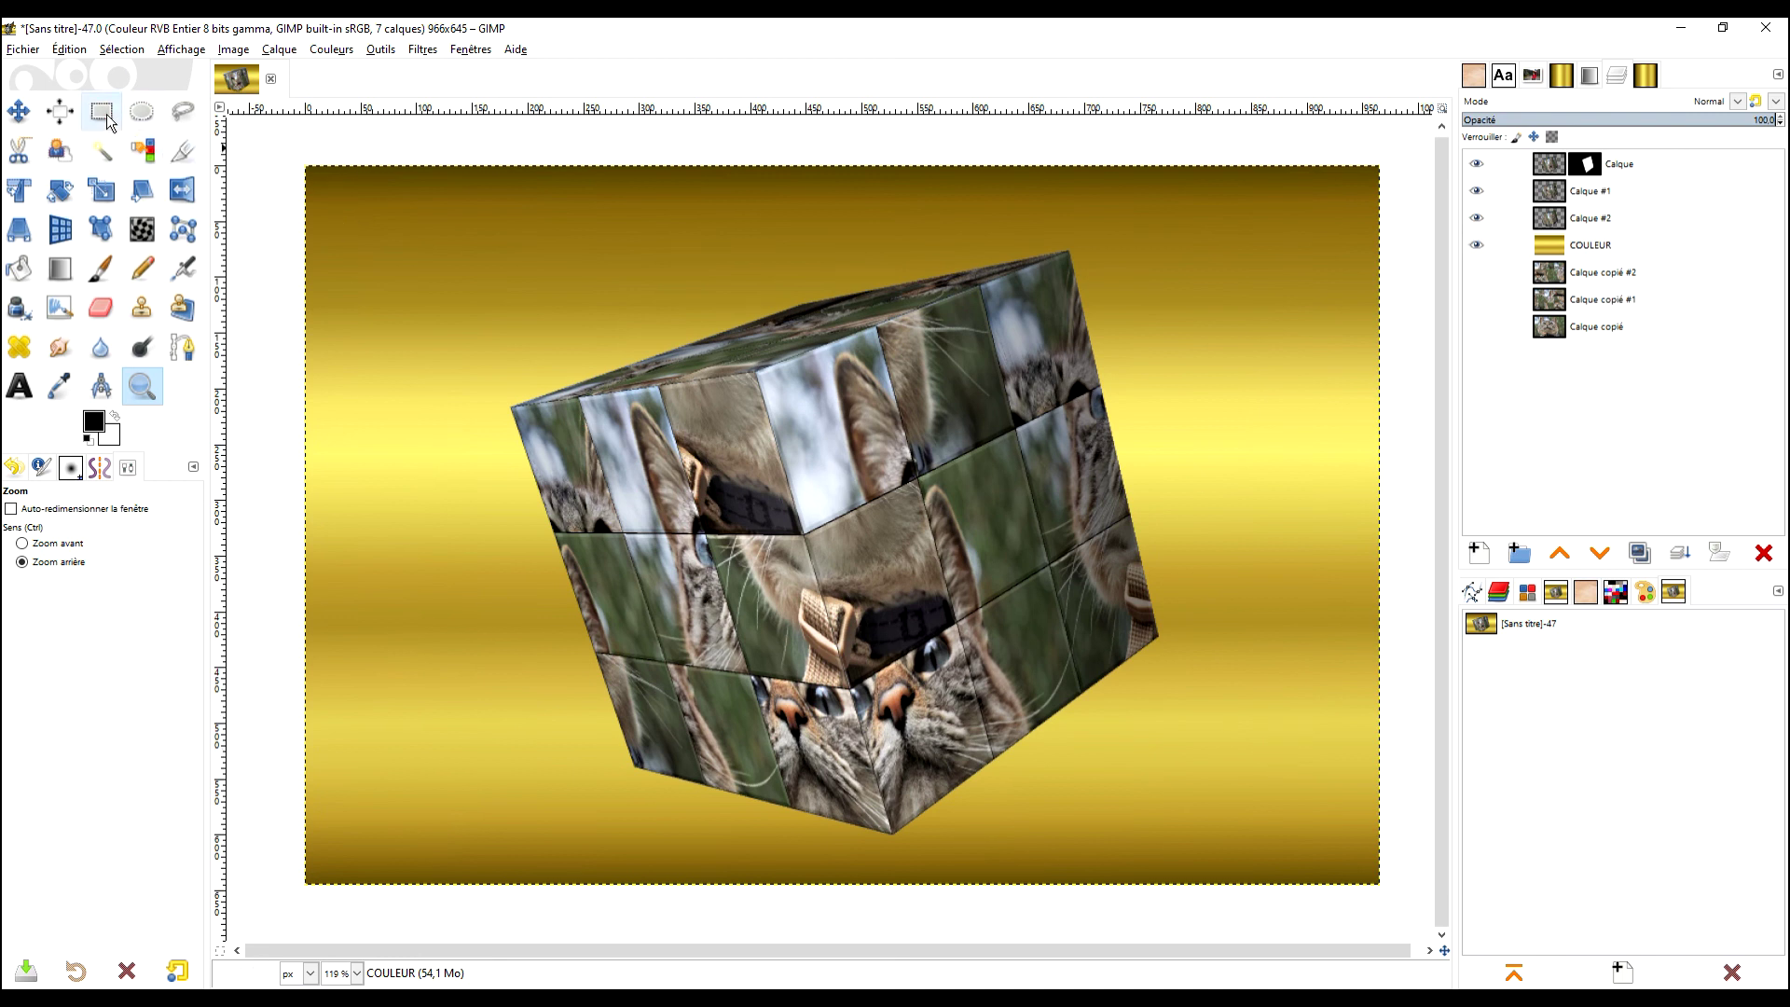
# - Make the masked Calque layer active and switch to the Move tool
pyautogui.click(1622, 167)
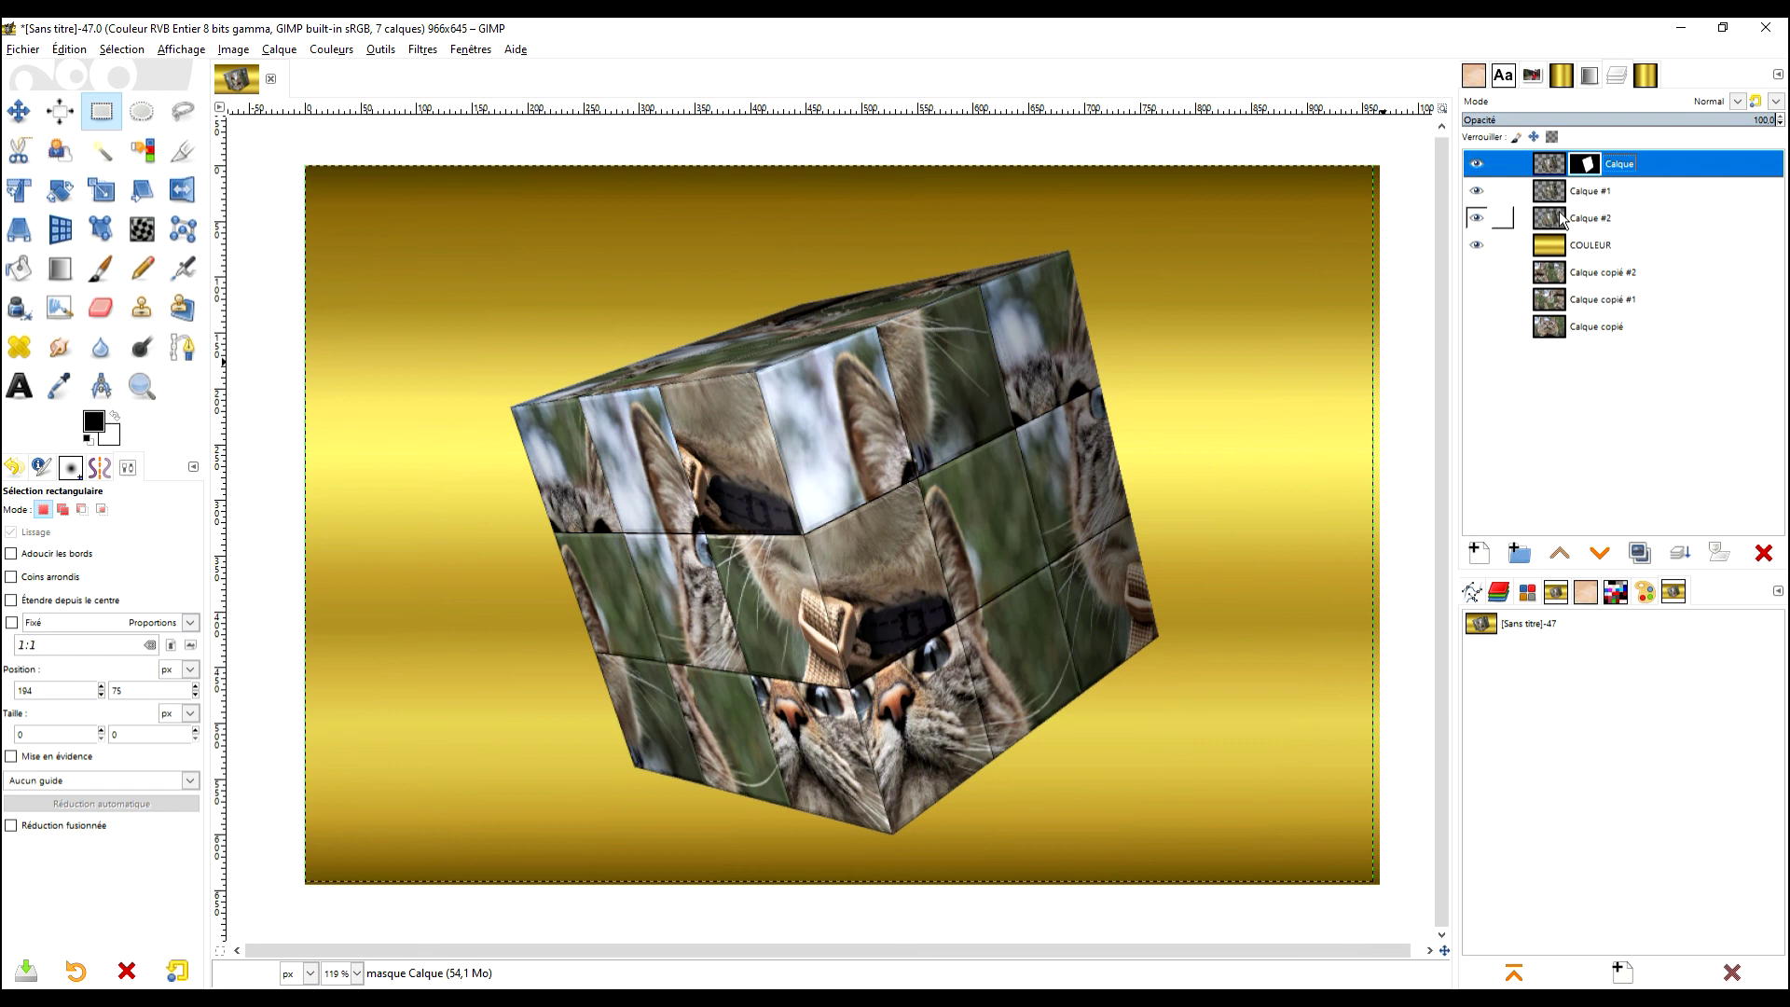
pyautogui.moveTo(1166, 400); pyautogui.dragTo(1115, 404)
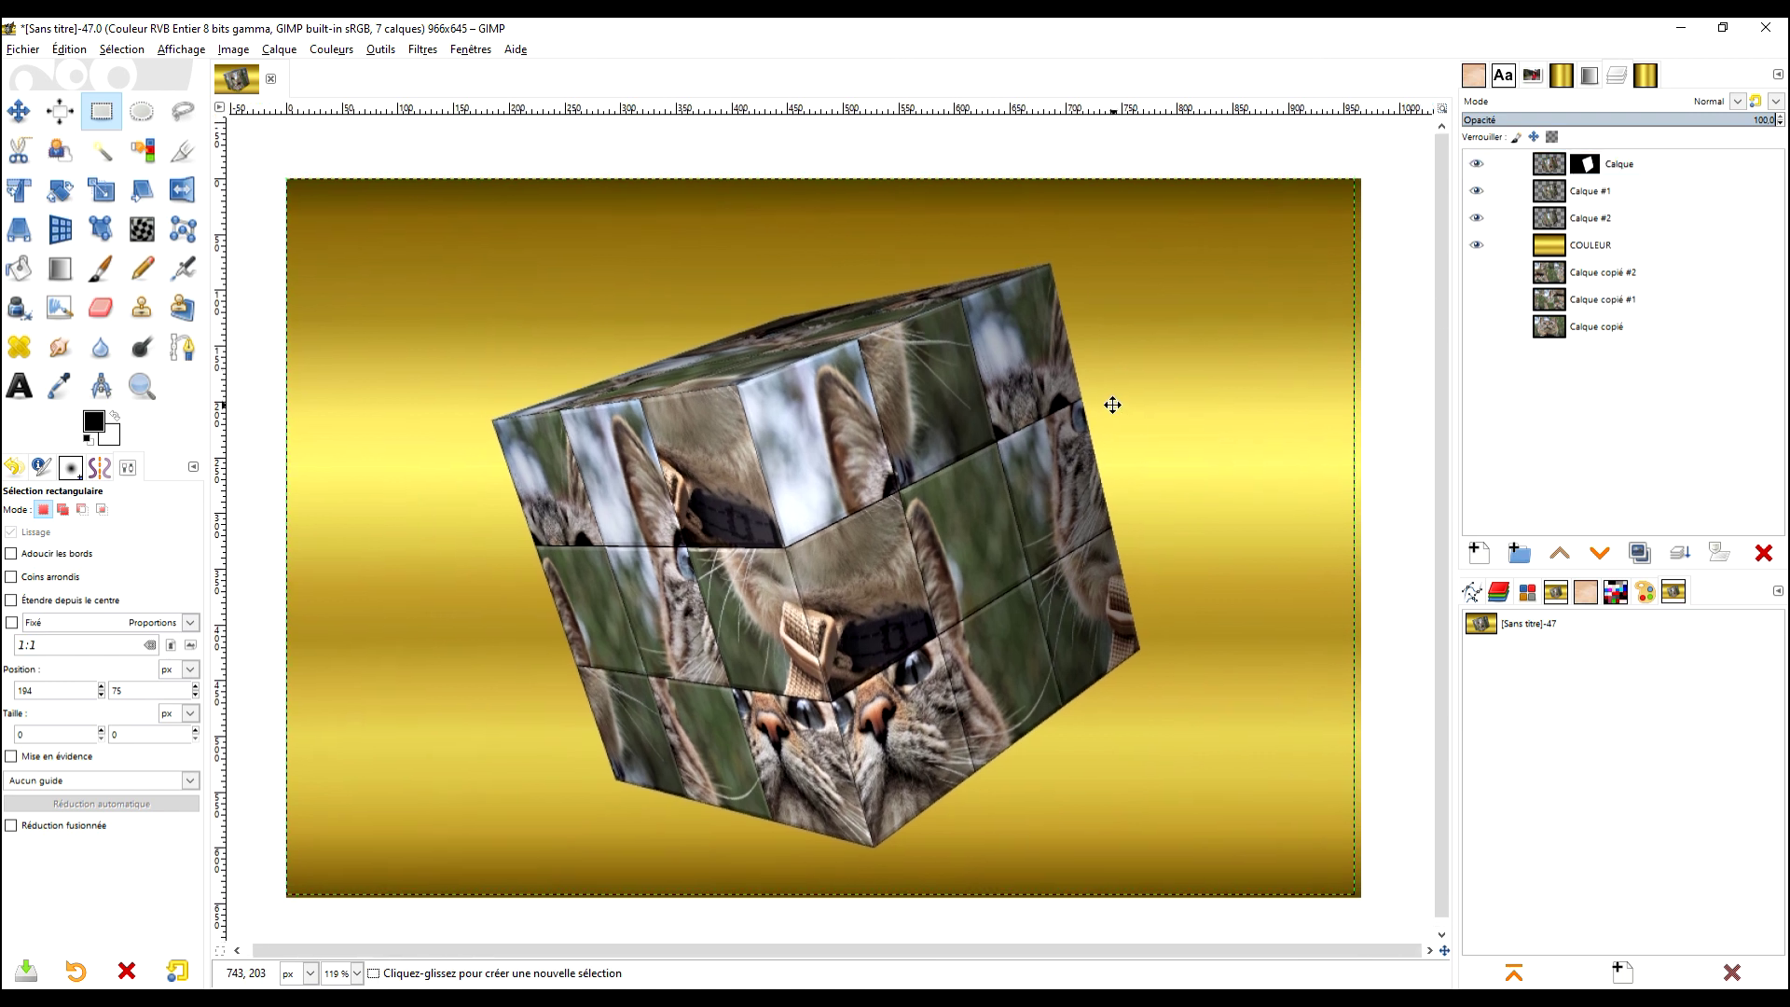
pyautogui.press('m')
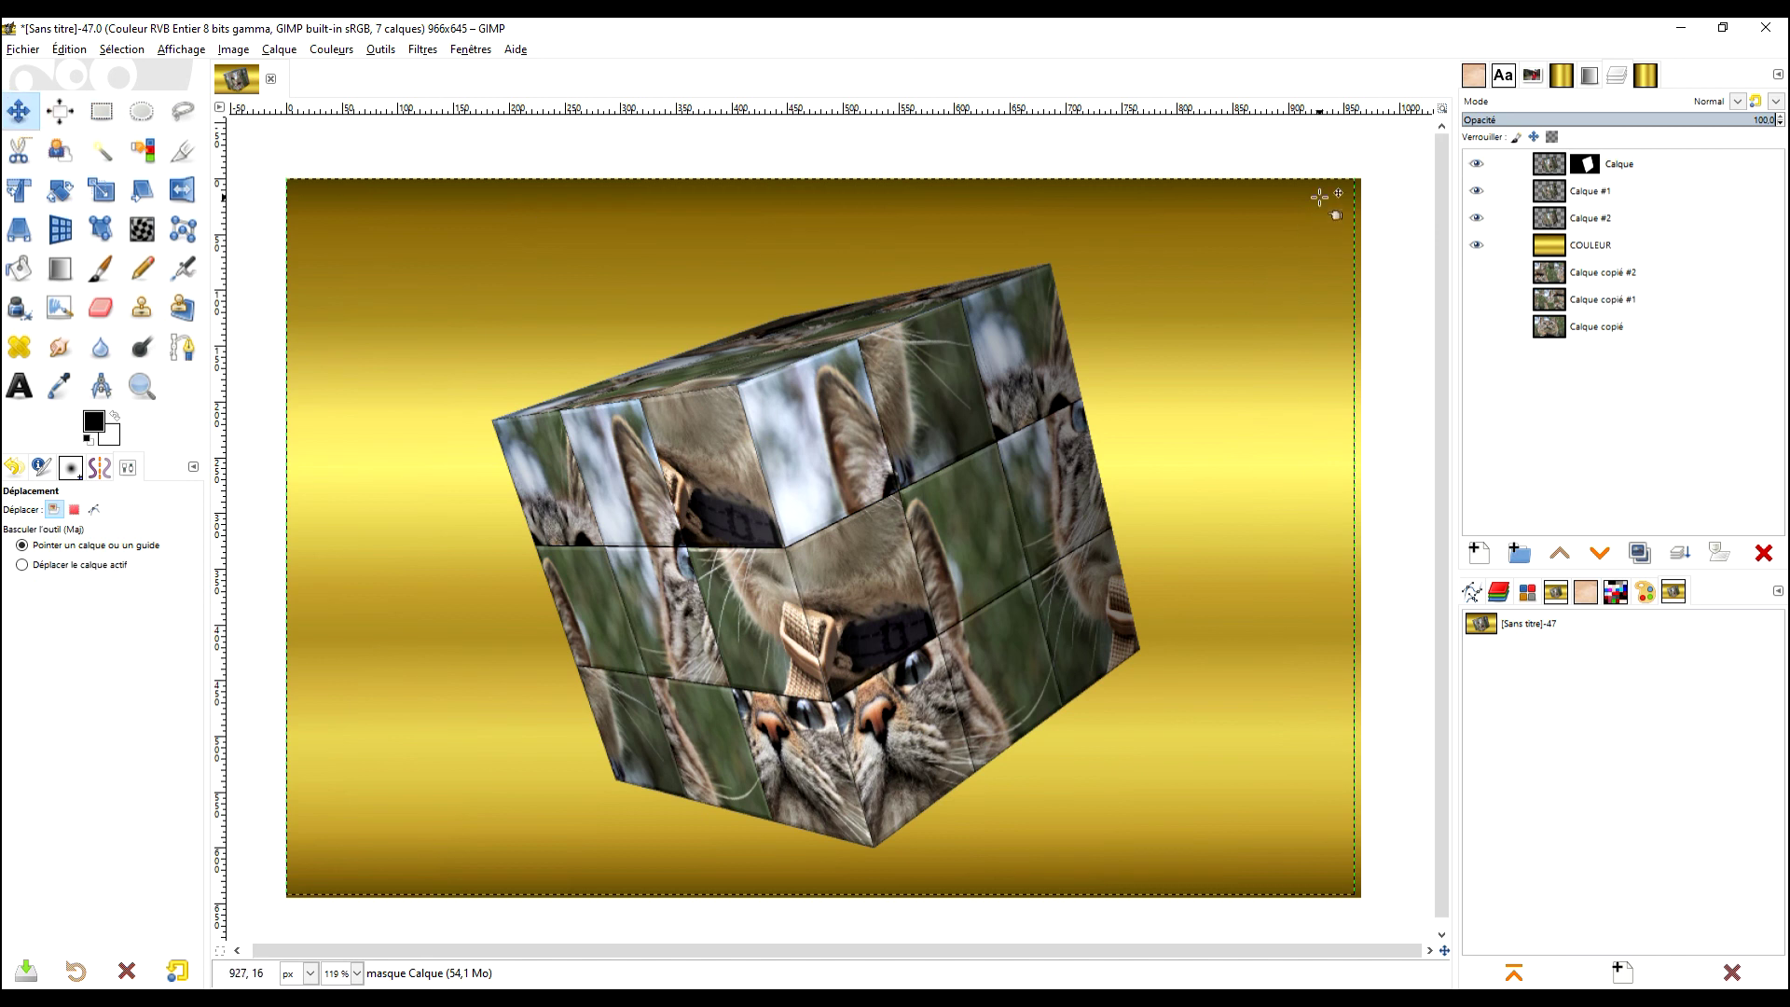